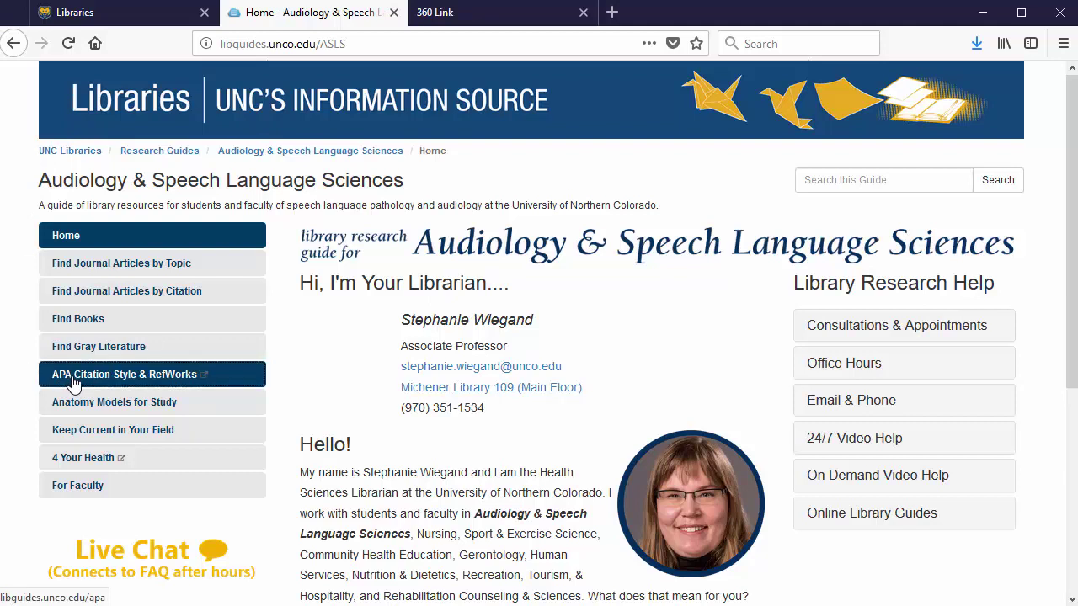
- Open the APA Citation Style & RefWorks guide and browse its pages on title page, headings, text citations and reference citations
left_click(73, 384)
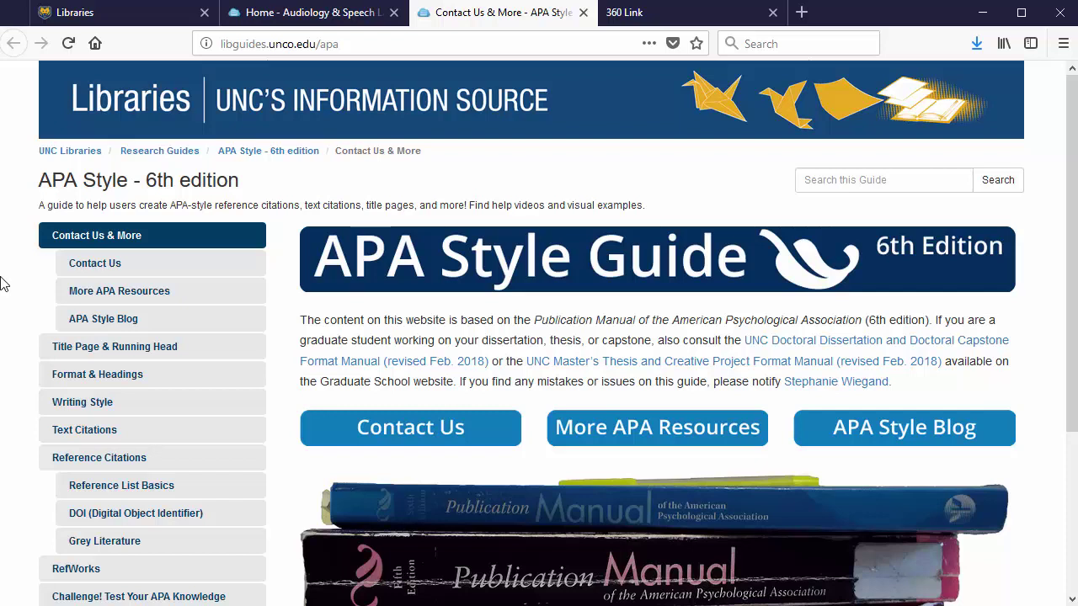
left_click(143, 352)
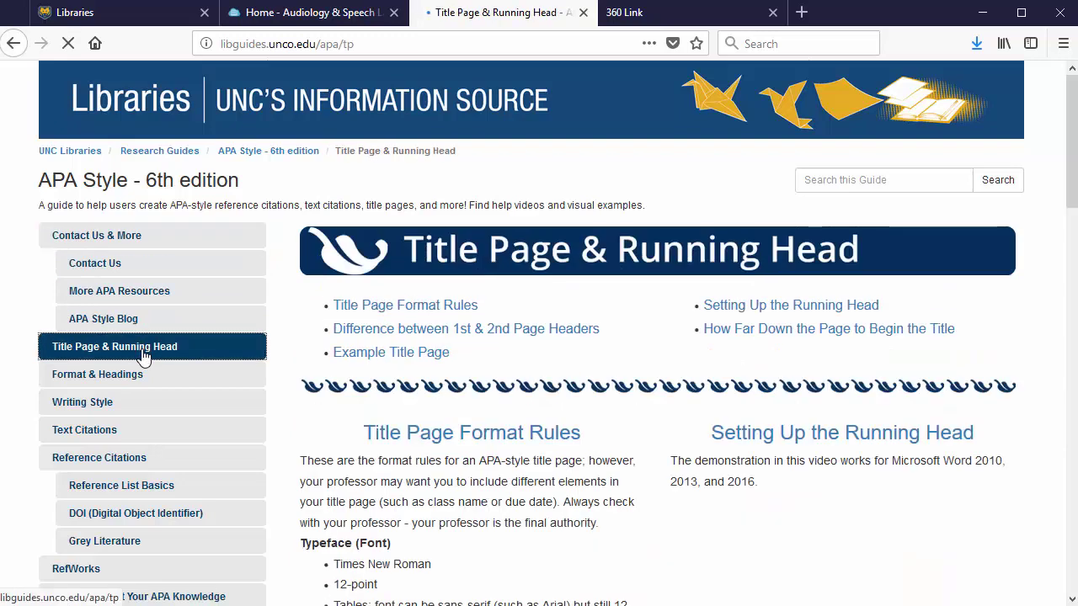
left_click(123, 379)
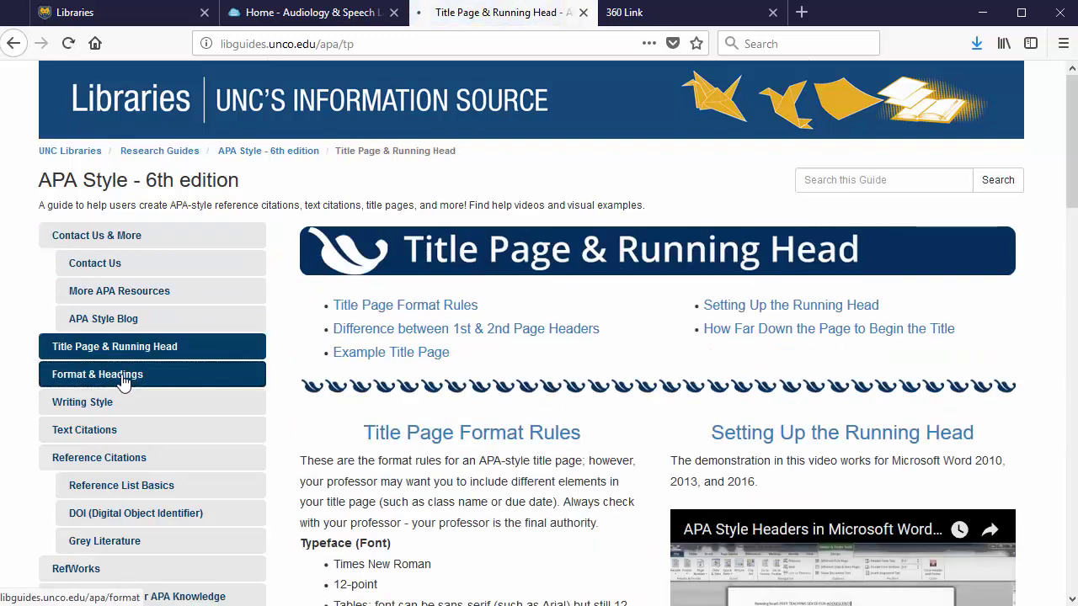
left_click(126, 437)
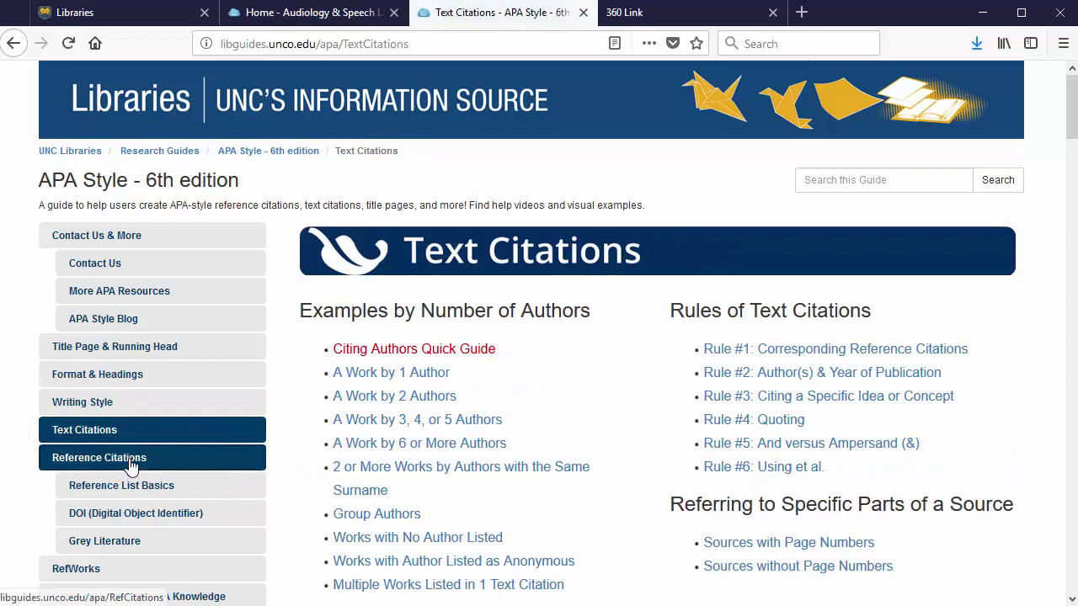
left_click(130, 466)
left_click(139, 440)
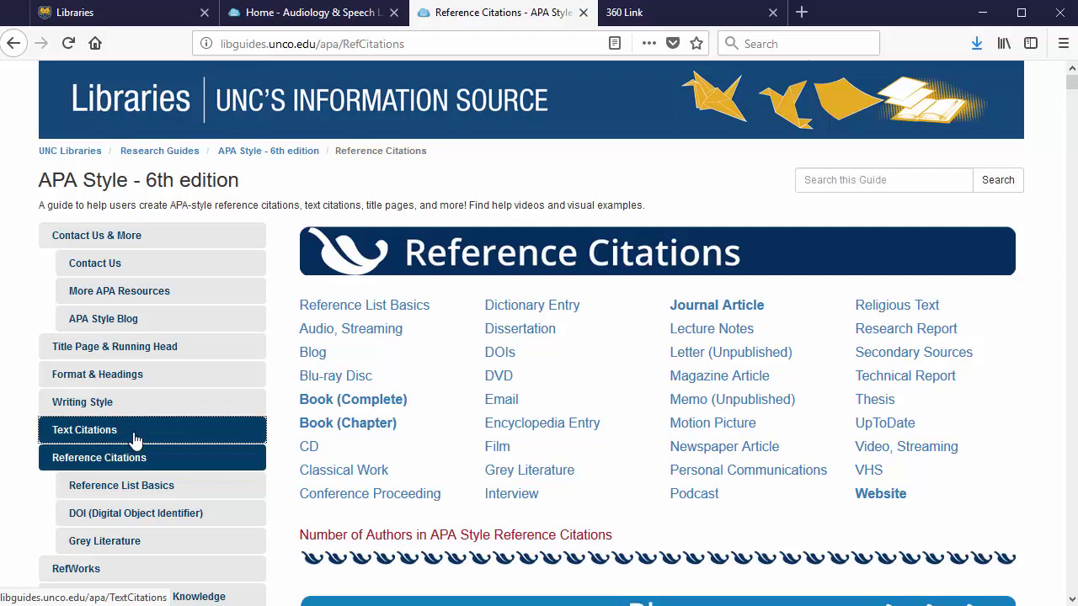
- Look through the Journal Article examples and how-to in the reference citations, and return to the start of the page
left_click(716, 309)
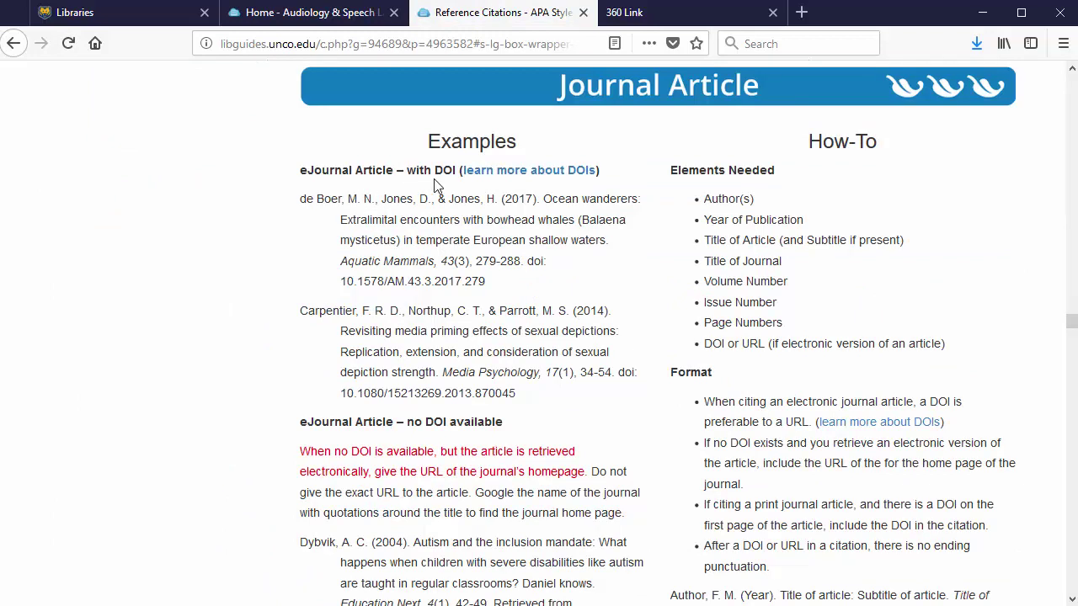
scroll(438, 329, "down", 4)
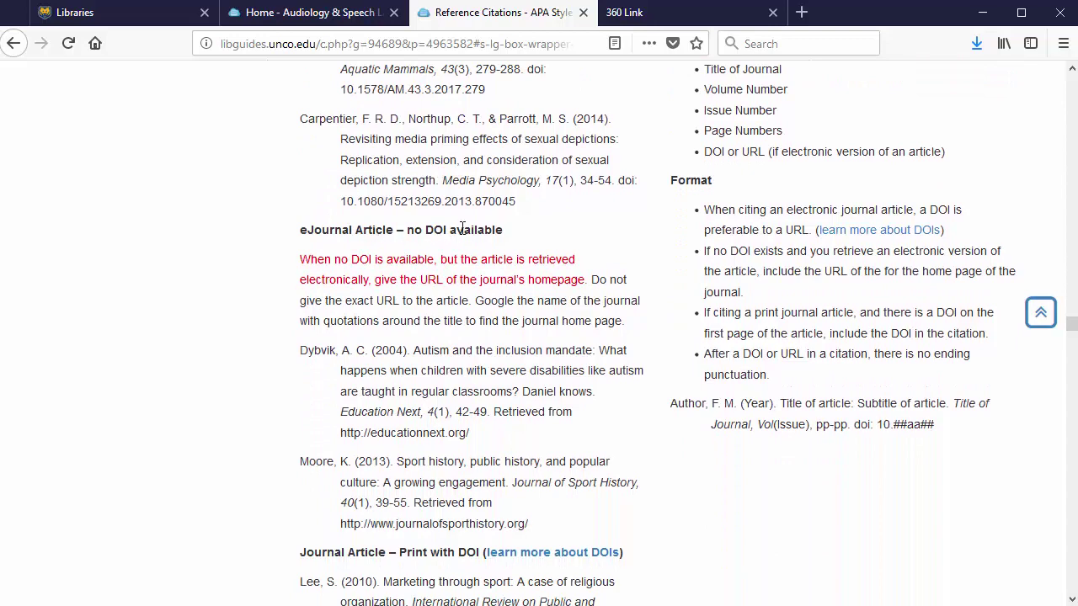
scroll(446, 269, "down", 8)
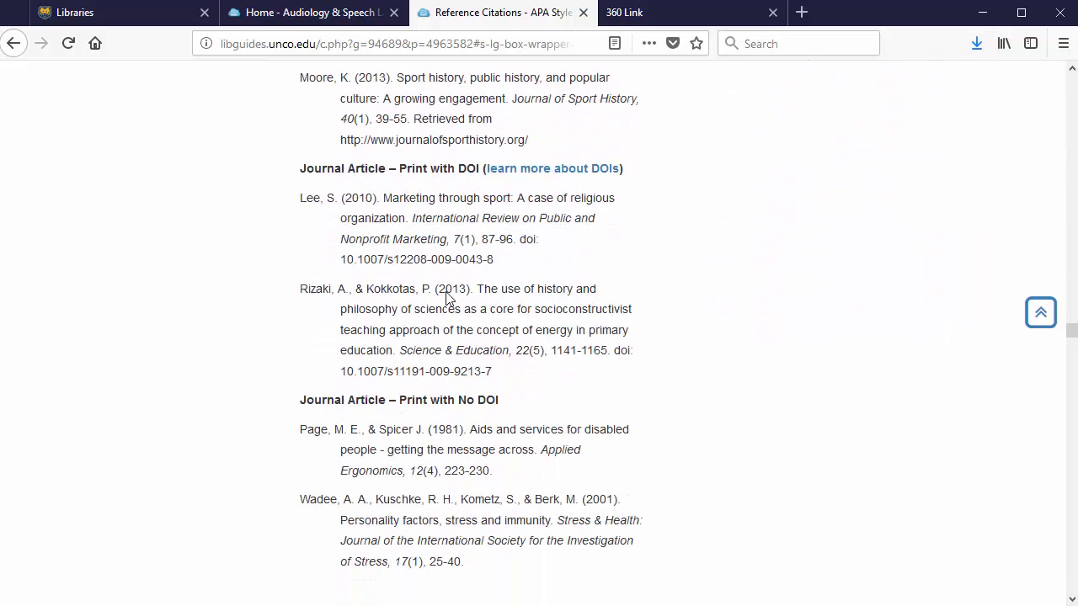
scroll(446, 297, "down", 3)
scroll(511, 298, "up", 3)
left_click(1041, 313)
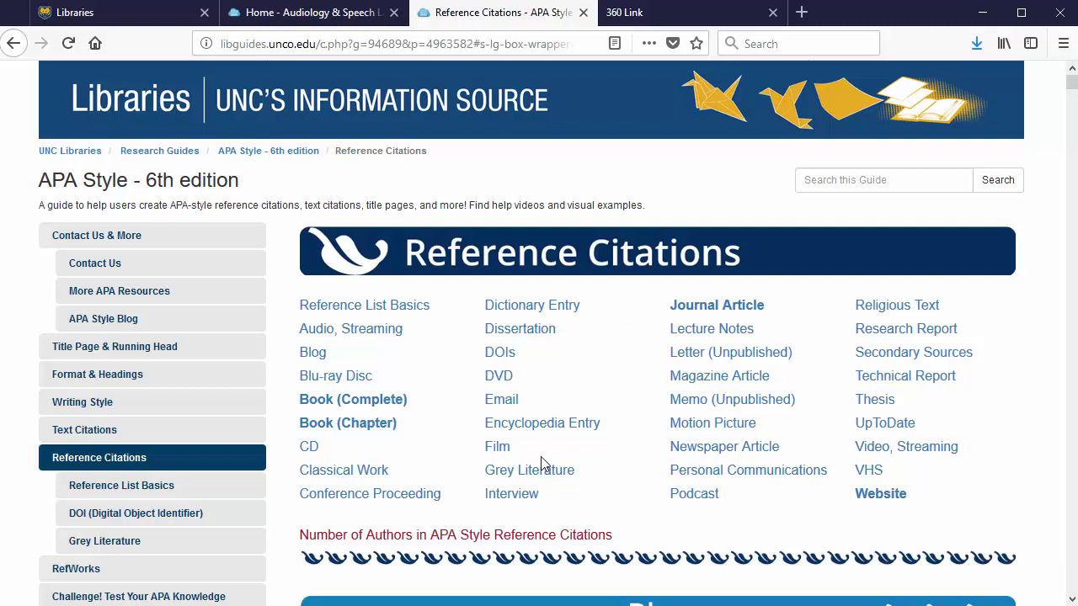
- Open the APA guide's RefWorks page and find its section on signing in or creating an account
left_click(109, 326)
scroll(109, 328, "down", 4)
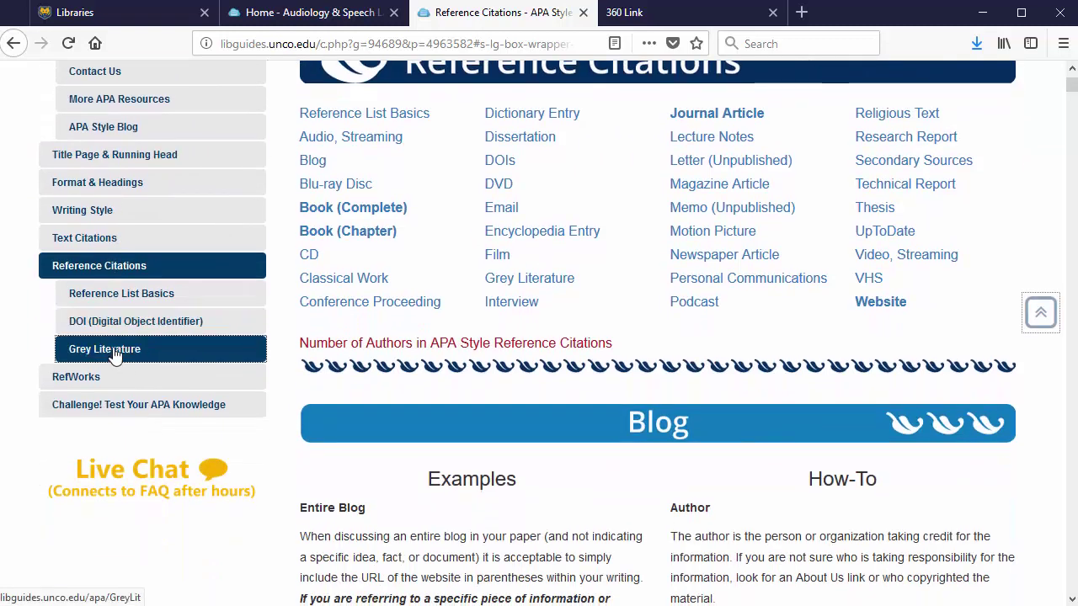
left_click(109, 379)
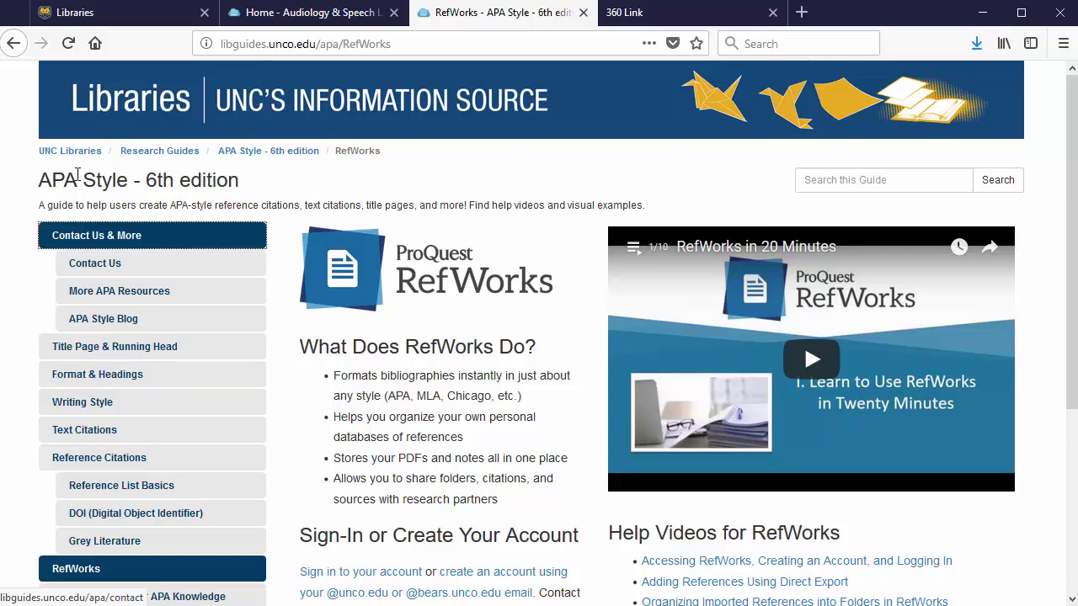
scroll(426, 344, "down", 3)
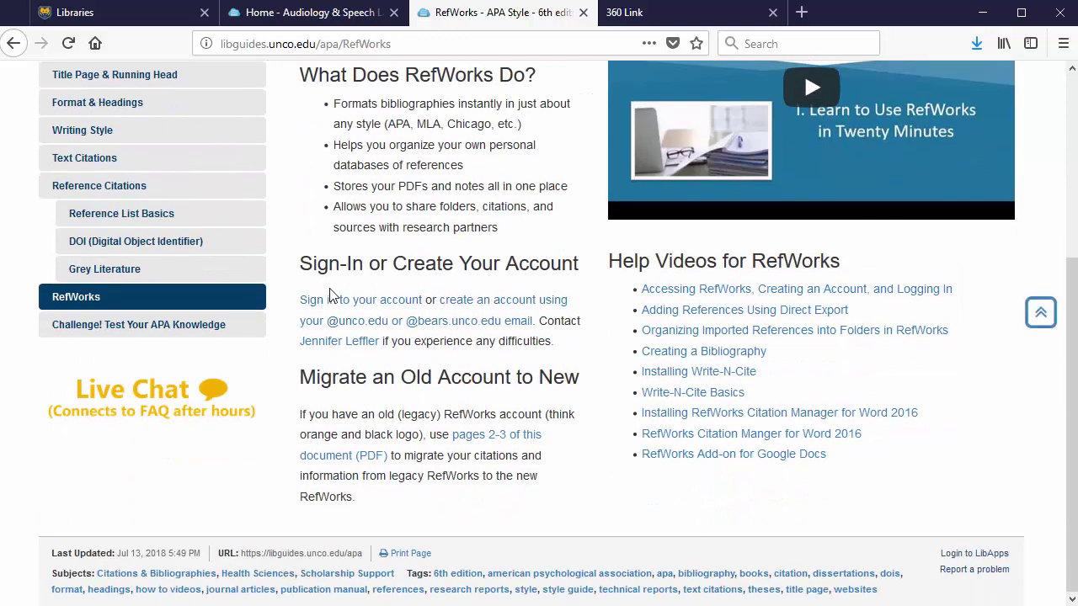
- Go to the RefWorks account through the guide's sign-in link and open the Nutr Vit D Preg folder
left_click(333, 307)
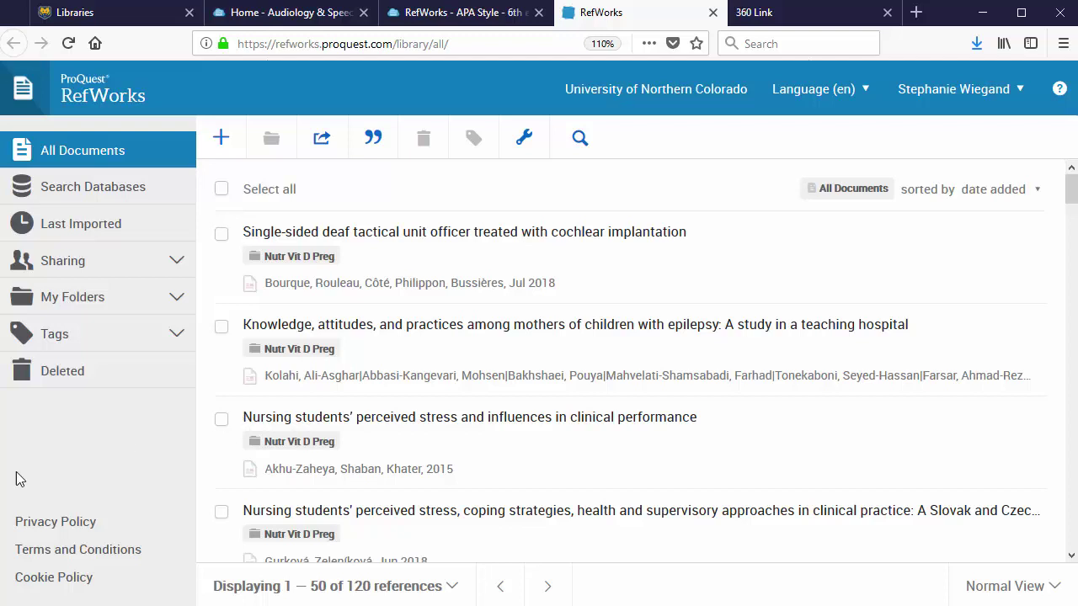
left_click(113, 303)
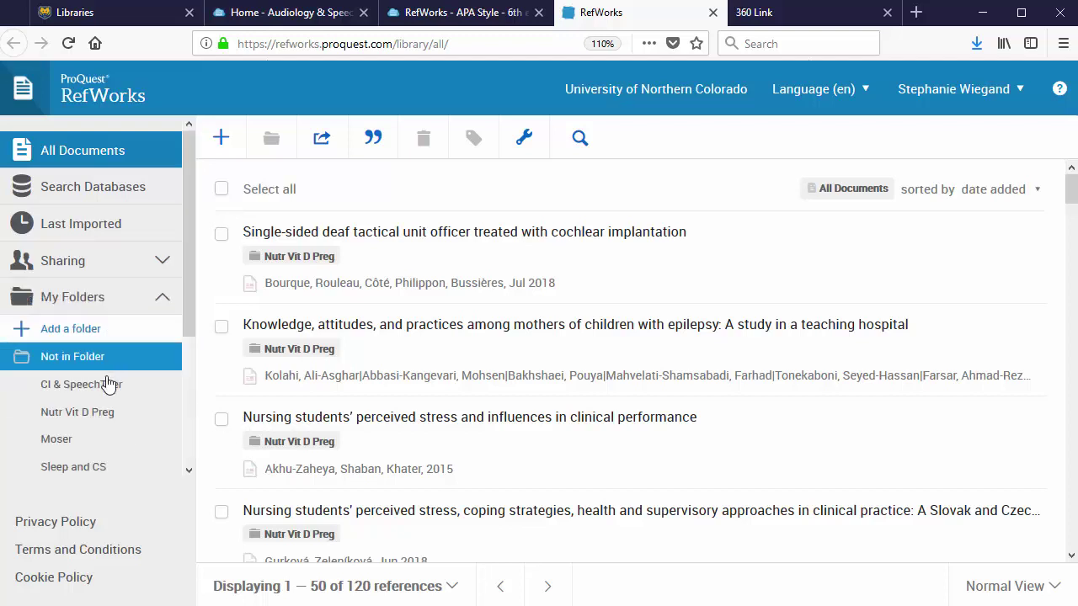
left_click(96, 424)
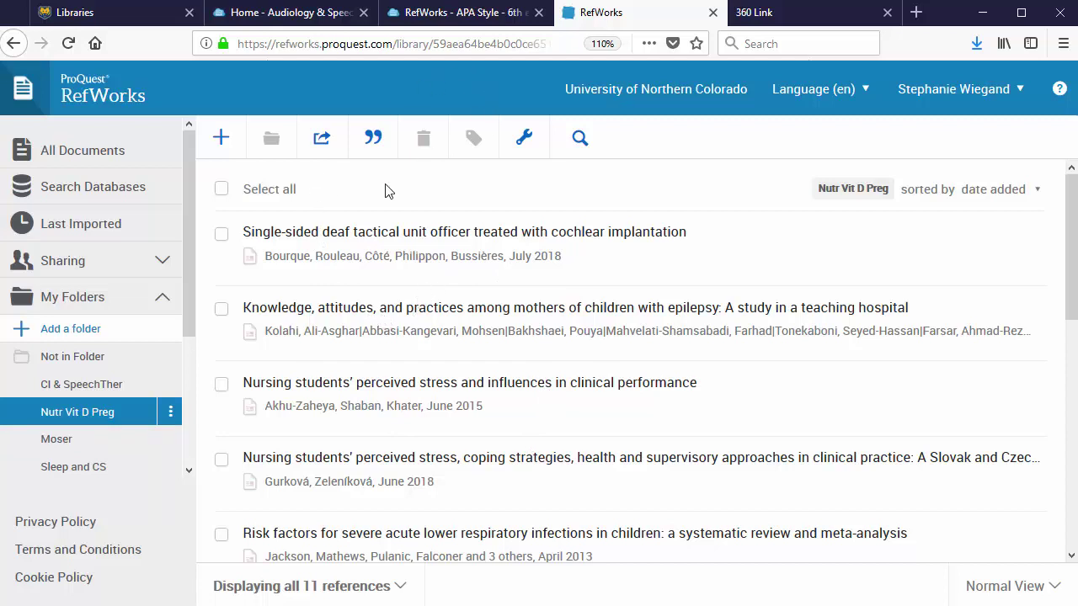
- Switch to the ProQuest article on noise-induced hearing loss and save its PDF to the computer
left_click(768, 15)
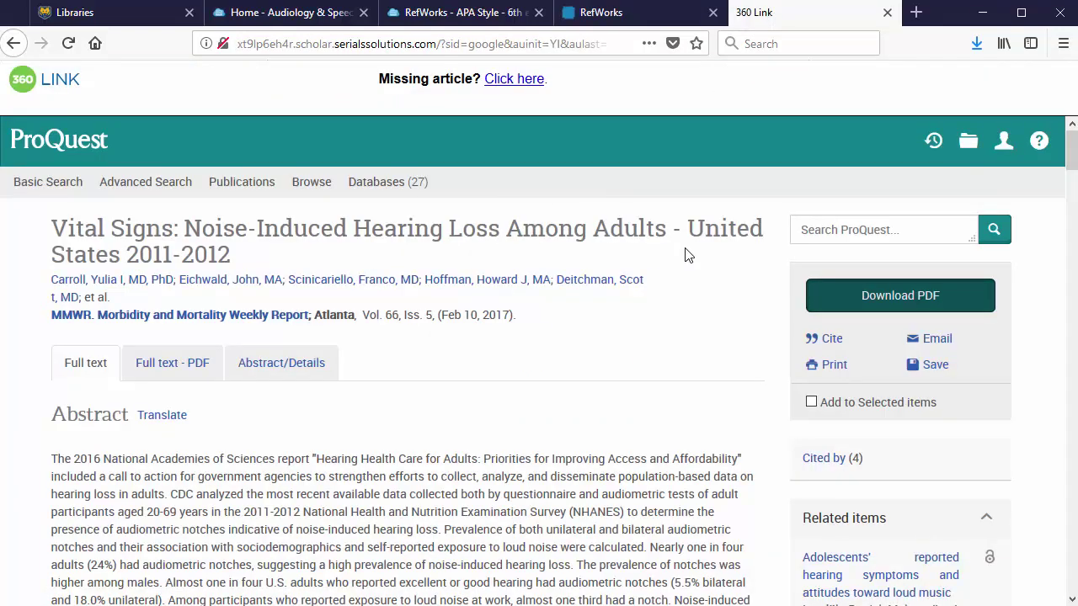
left_click(915, 301)
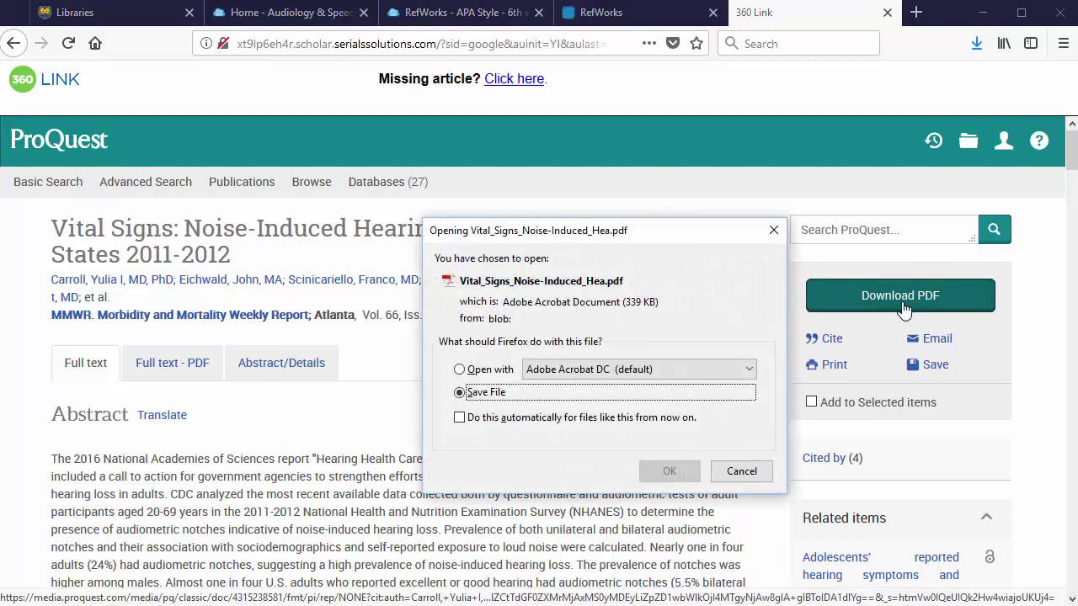
left_click(670, 473)
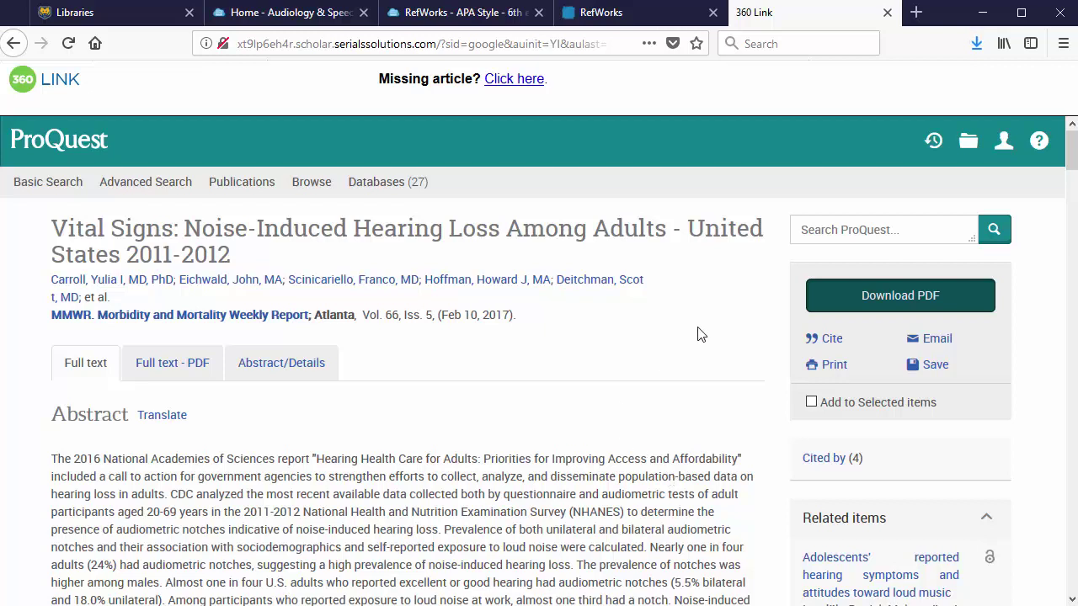
- Upload the downloaded Vital_Signs_Noise-Induced_Hea PDF into the Nutr Vit D Preg folder in RefWorks
left_click(661, 18)
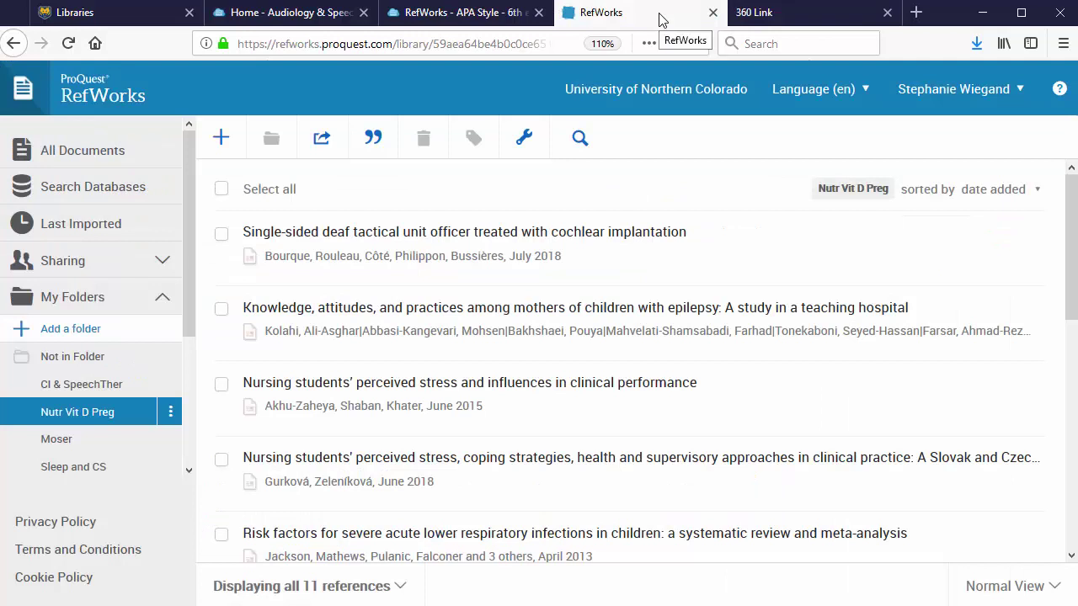
left_click(224, 141)
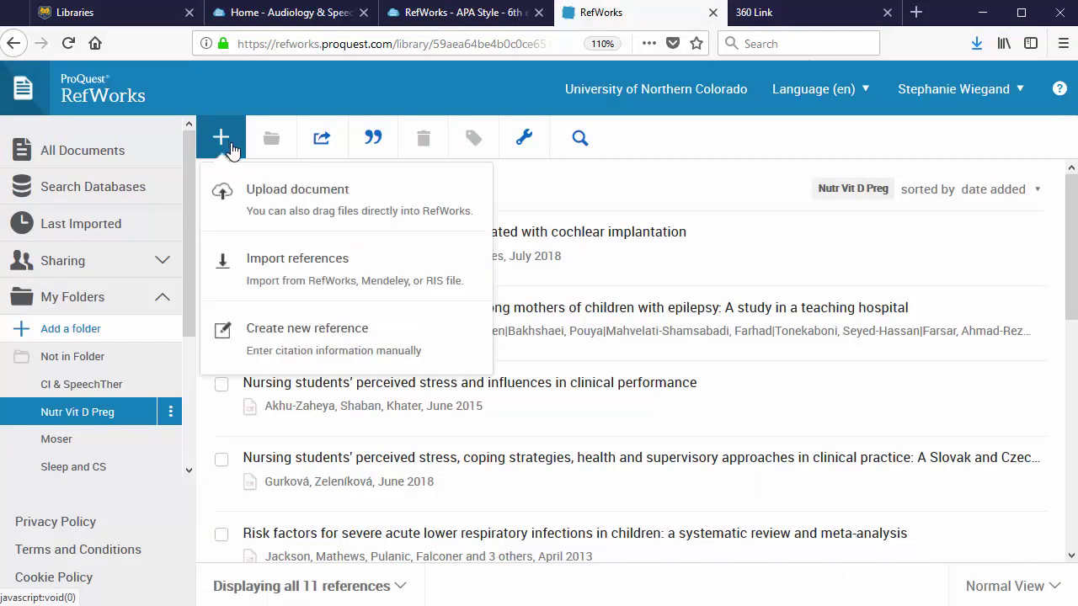
left_click(301, 216)
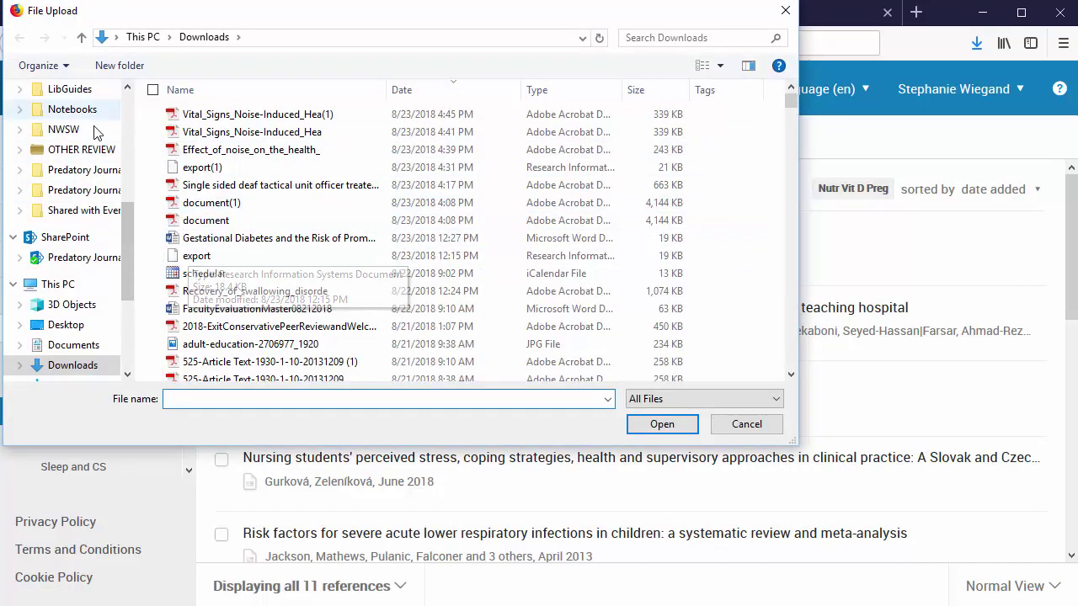
left_click(228, 135)
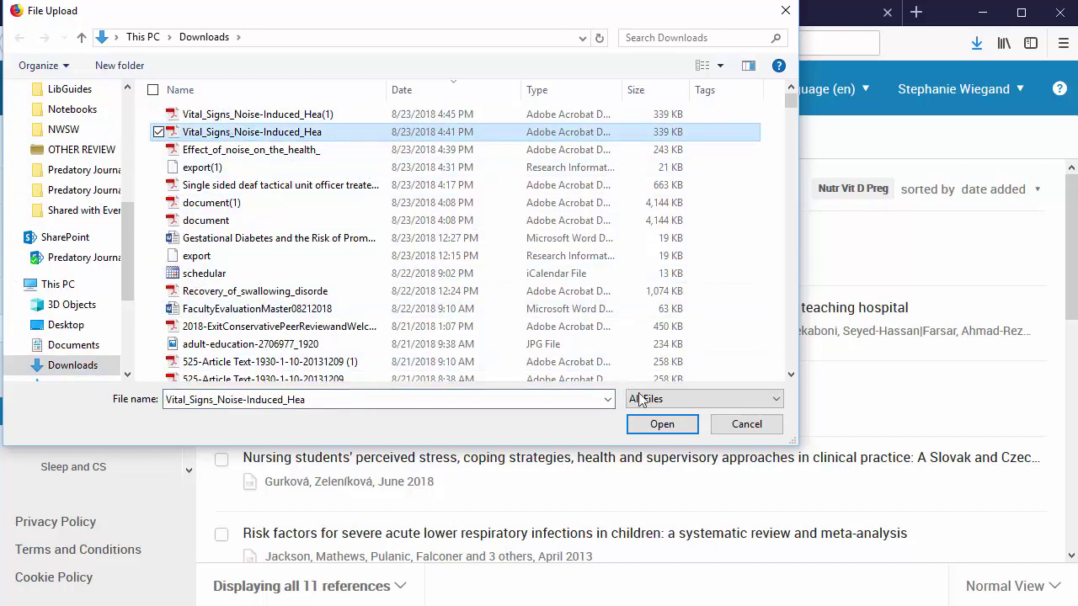
left_click(662, 426)
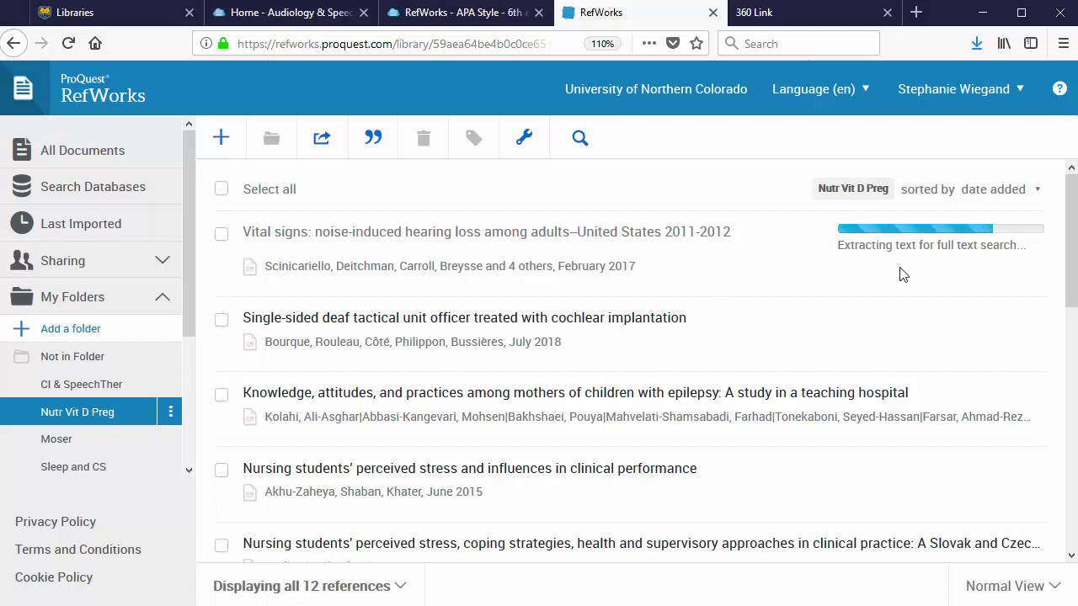
- Read the full text of "Single-sided deaf tactical unit officer treated with cochlear implantation" in RefWorks and view its document notes
left_click(449, 330)
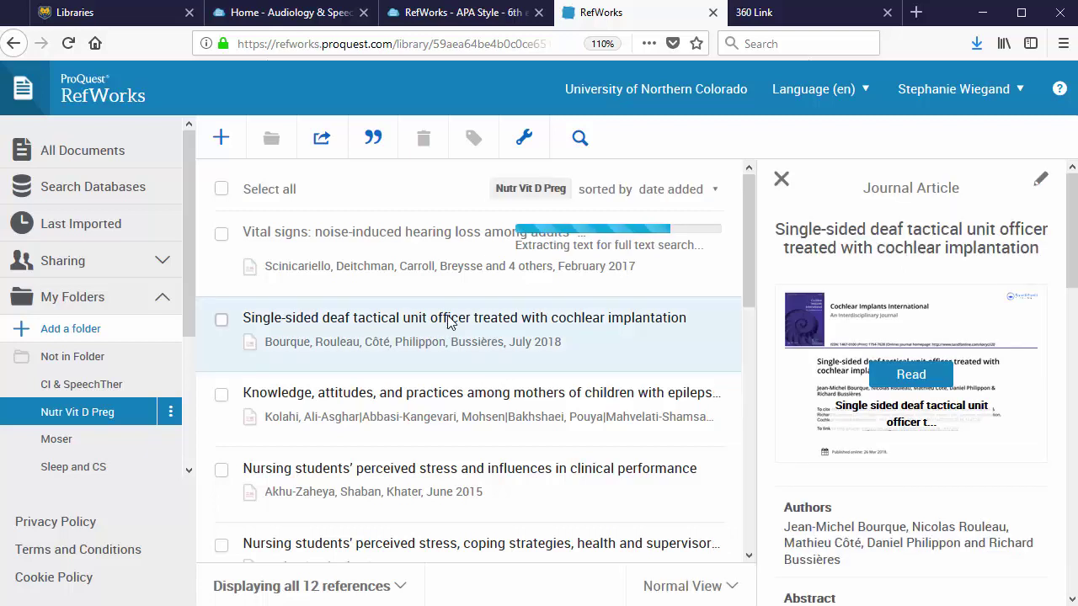
left_click(910, 376)
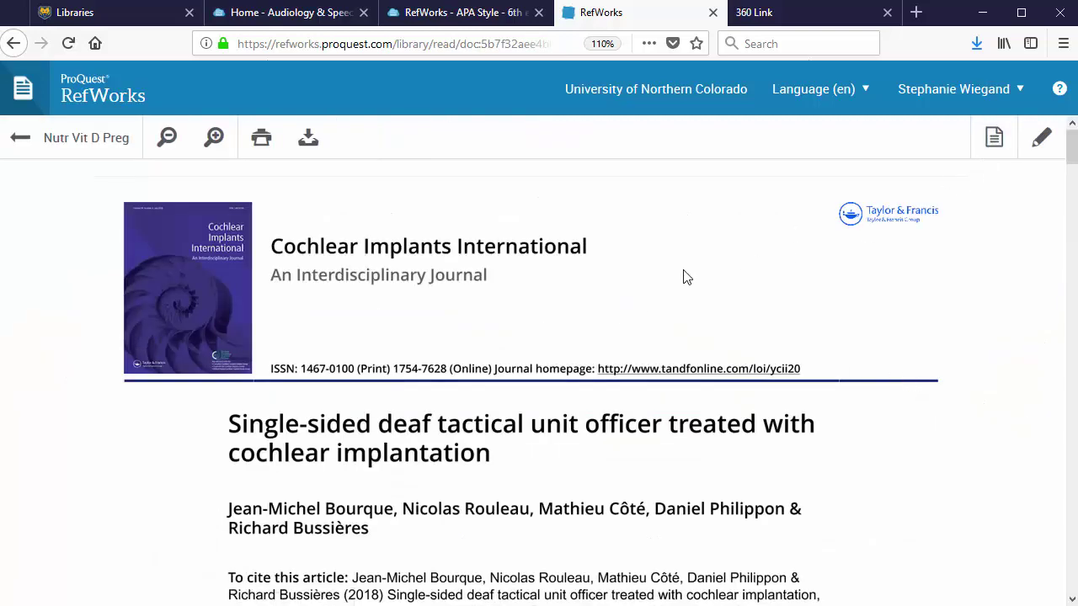
scroll(682, 275, "down", 10)
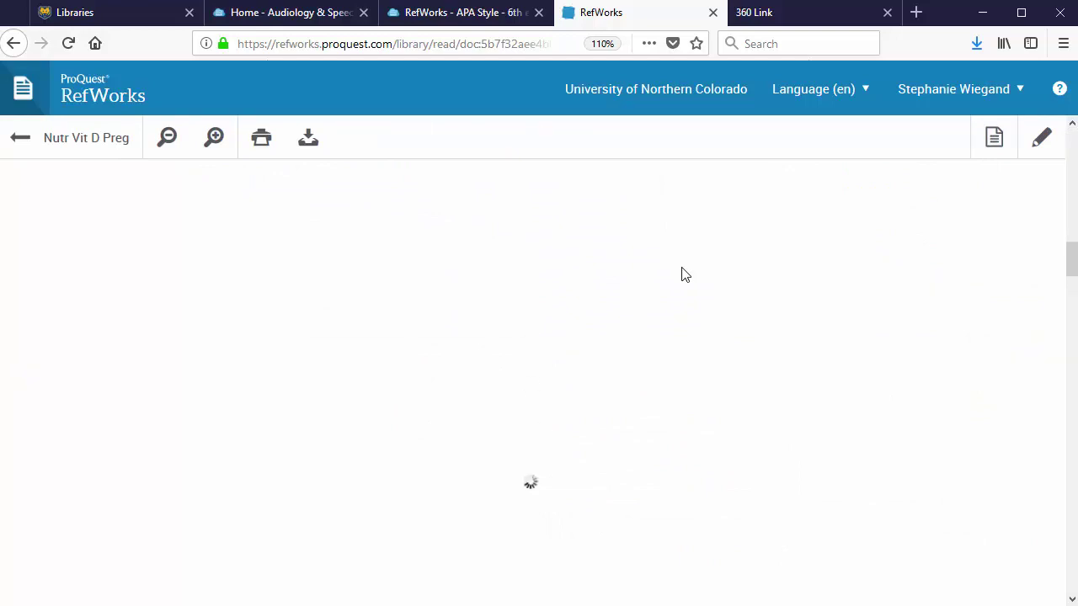
scroll(684, 275, "up", 3)
scroll(684, 275, "down", 1)
scroll(684, 274, "down", 5)
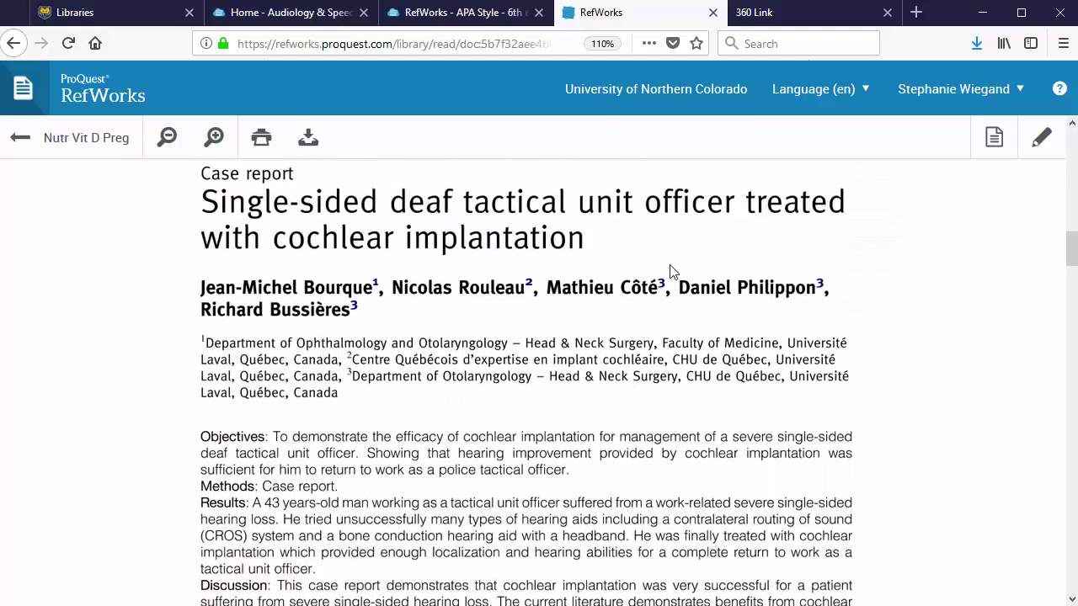
left_click(994, 138)
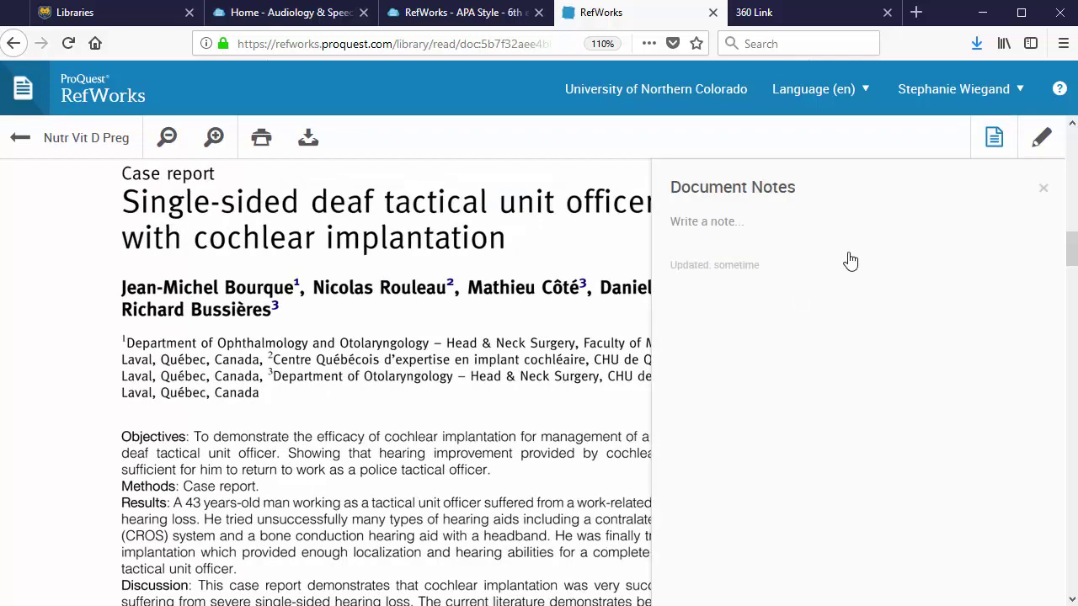
left_click(1044, 188)
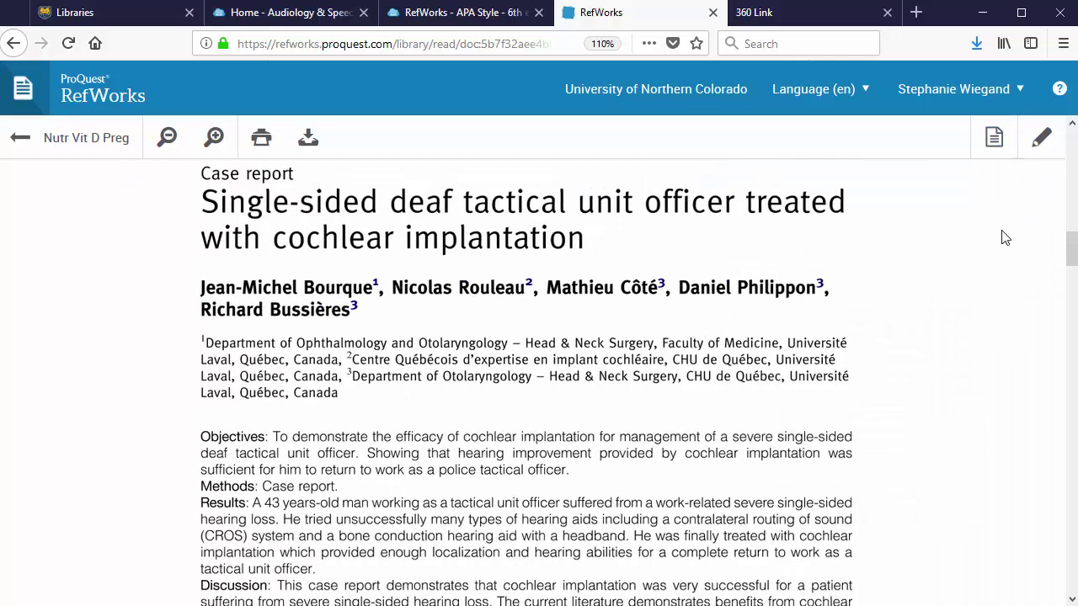
left_click(1045, 135)
left_click(1044, 144)
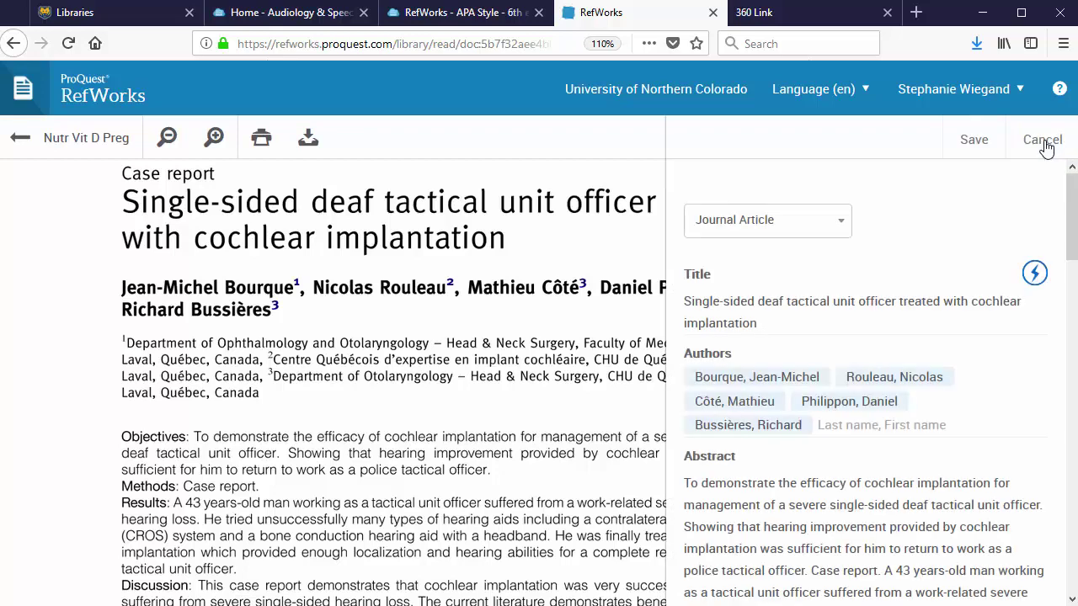
left_click(1044, 143)
left_click(1044, 143)
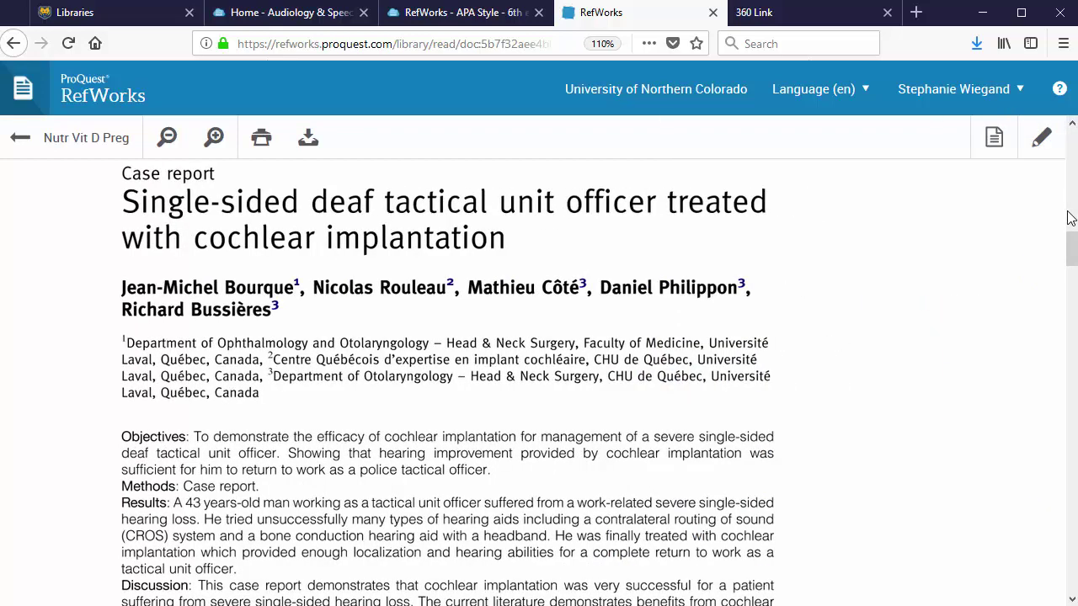
left_click(1043, 144)
left_click(1042, 139)
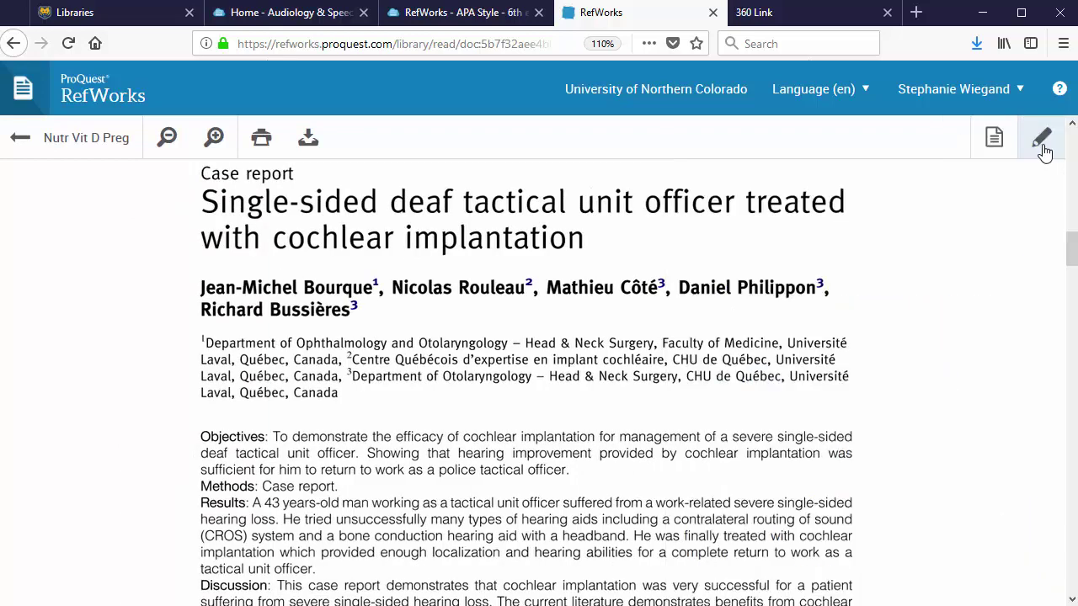
left_click(1043, 143)
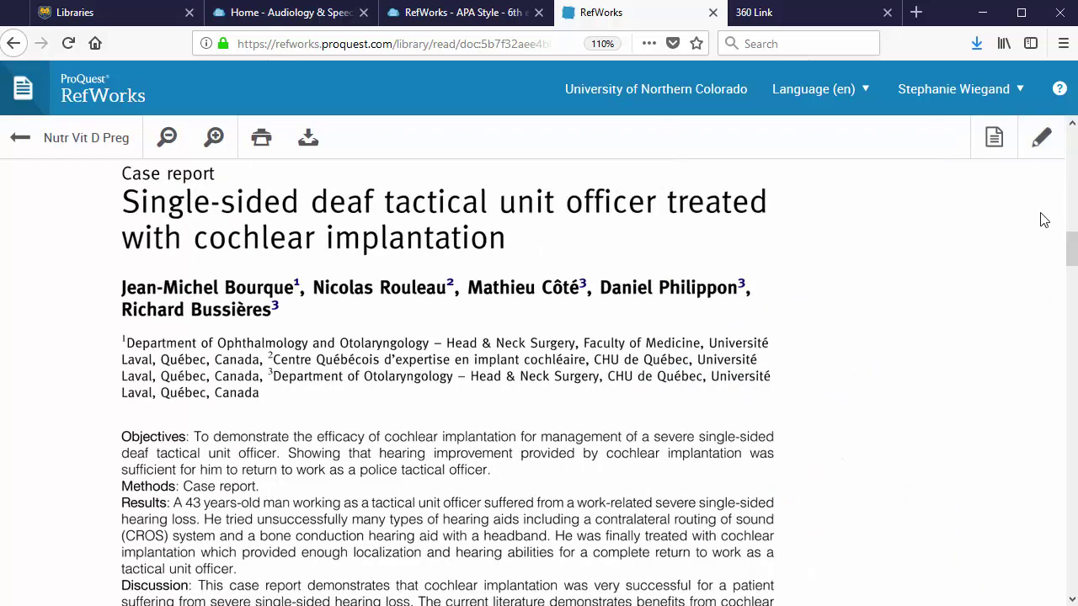
- Open the cochlear implantation reference for editing, review its stored citation fields, try to save it and leave the editor
left_click(1041, 141)
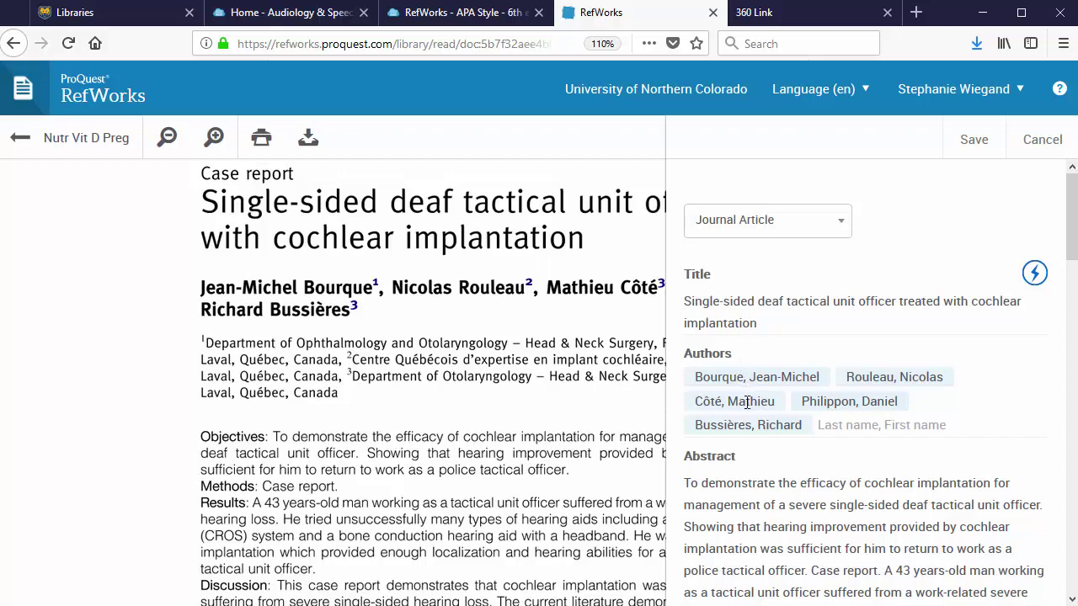
scroll(936, 385, "down", 10)
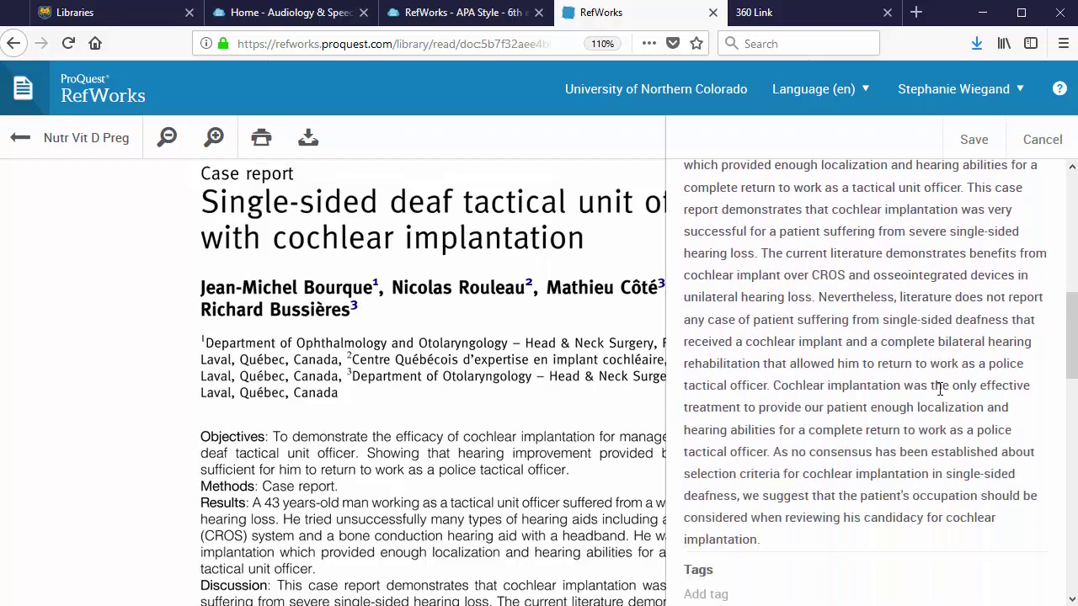
scroll(940, 389, "up", 3)
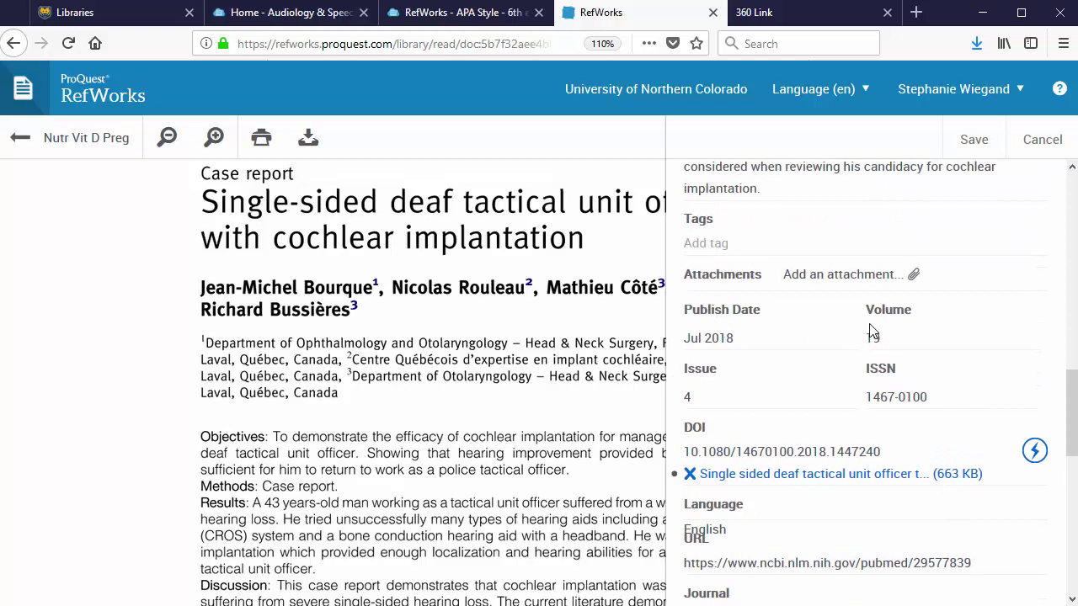
scroll(856, 447, "down", 5)
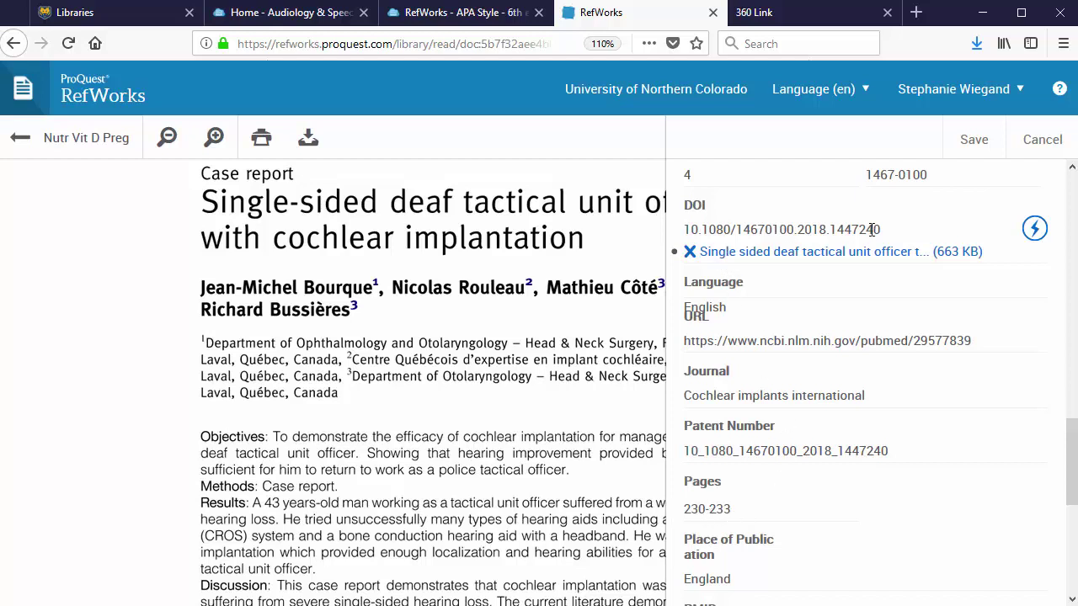
left_click(977, 149)
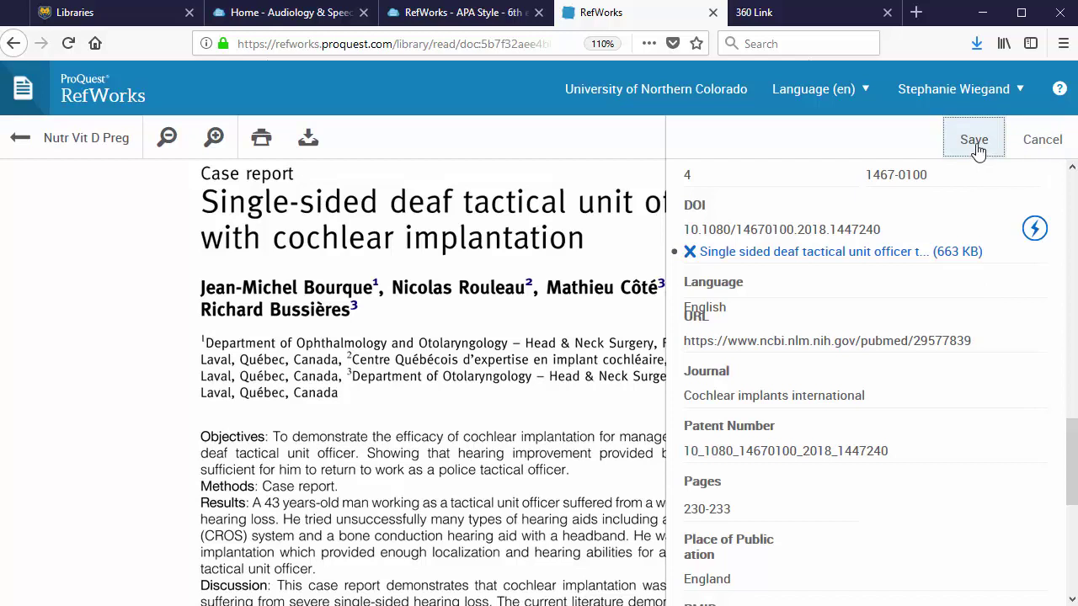
left_click(977, 149)
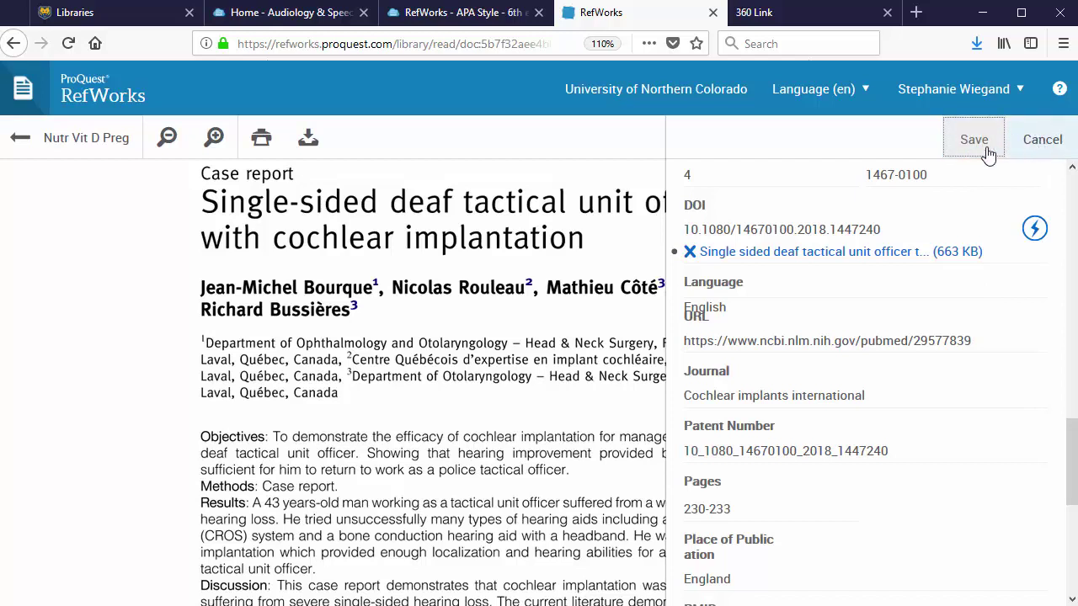
left_click(1041, 140)
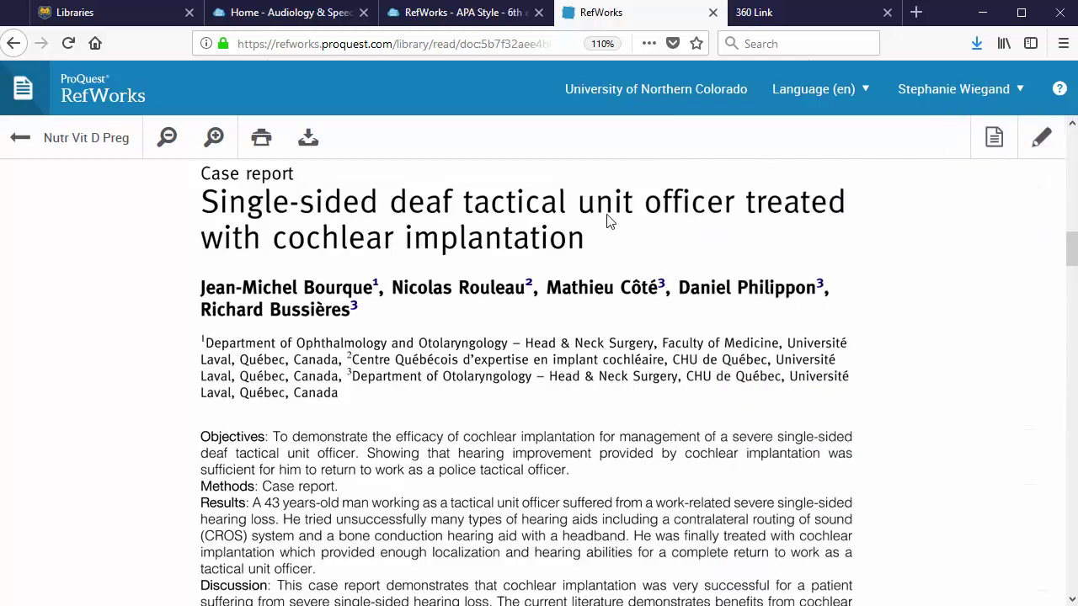
- Return to the Nutr Vit D Preg folder, select all its references and create a bibliography from them
left_click(66, 147)
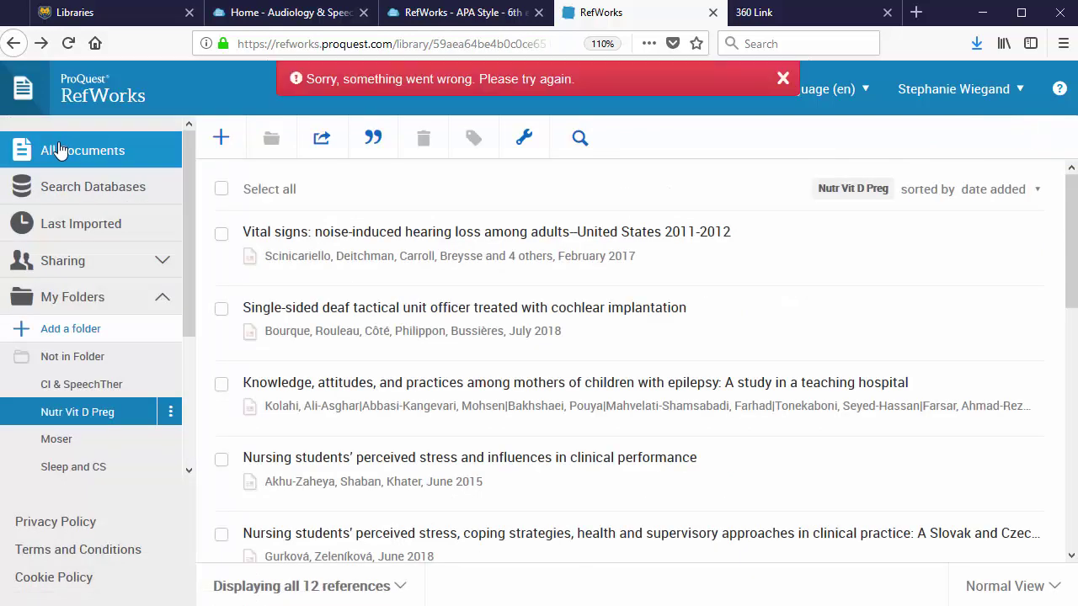
left_click(782, 80)
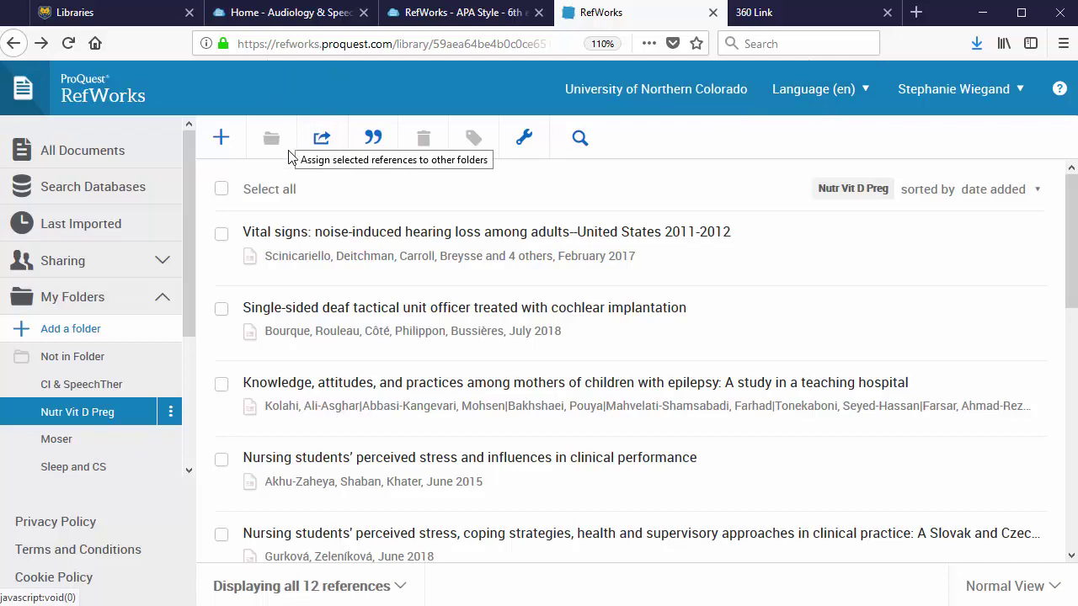
left_click(223, 191)
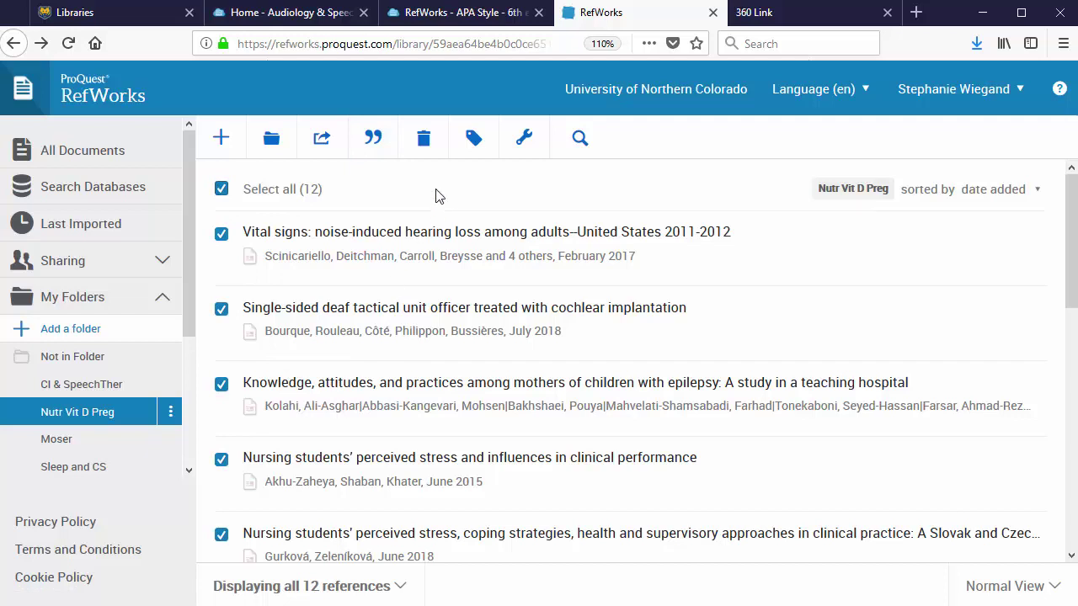
left_click(372, 145)
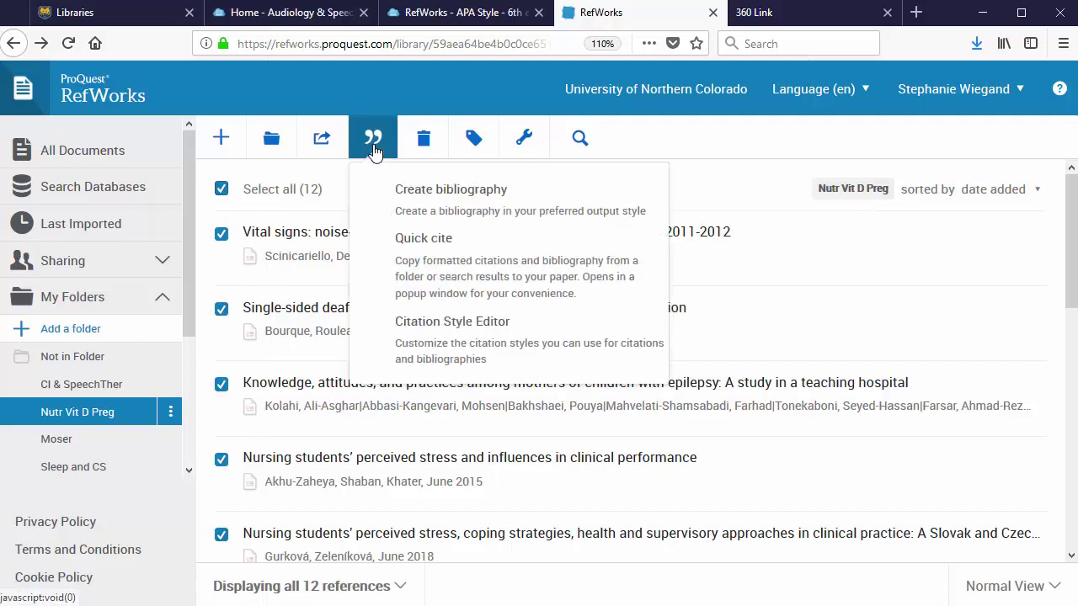
left_click(405, 216)
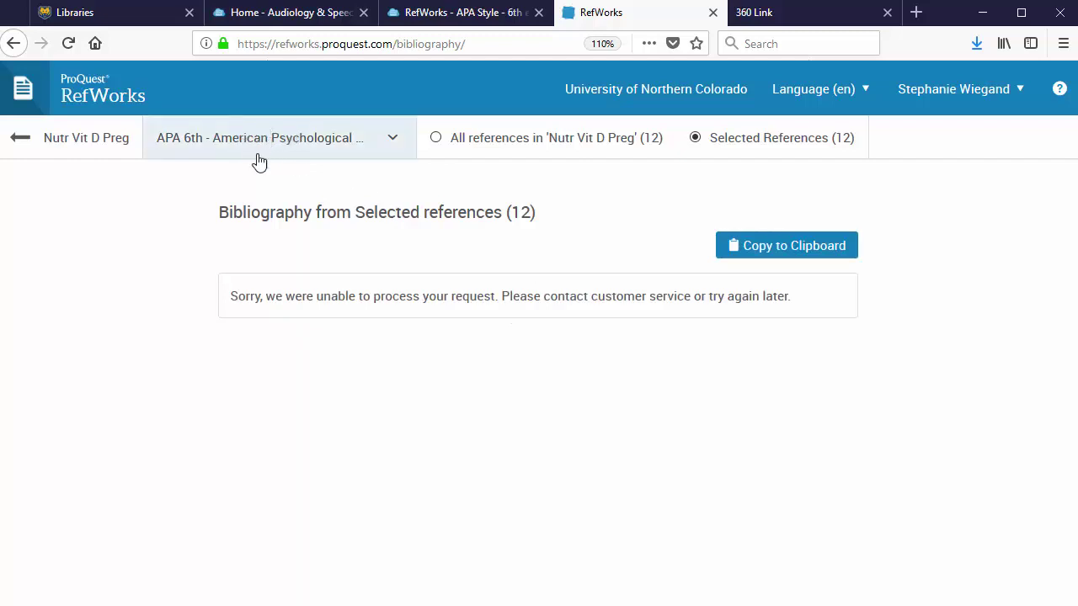
- Browse the recent citation styles for the bibliography and search the styles for "journal"
left_click(302, 149)
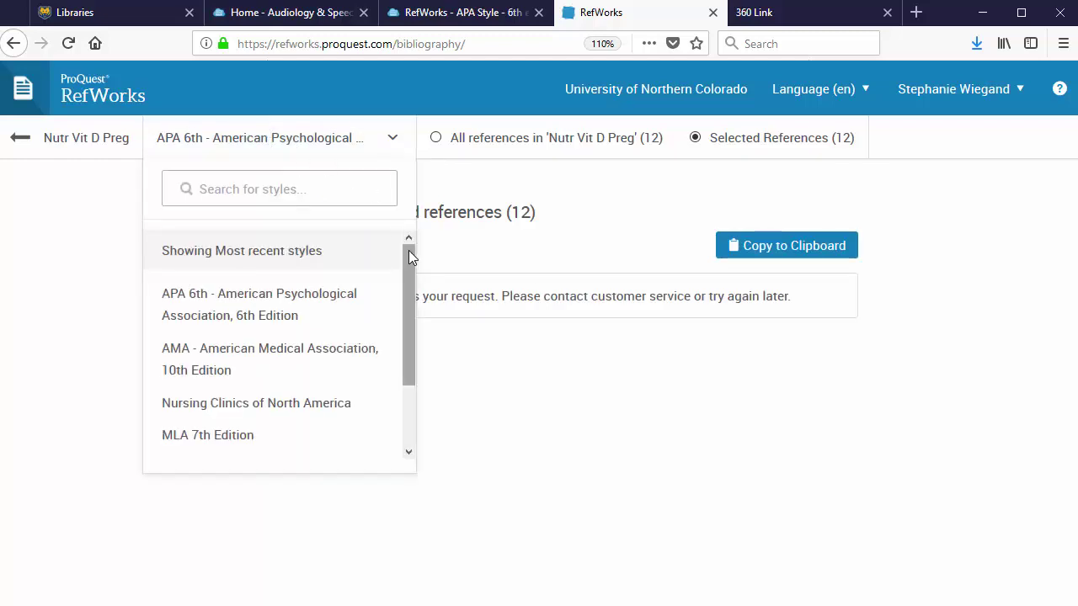
left_click_drag(409, 250, 406, 219)
left_click(305, 180)
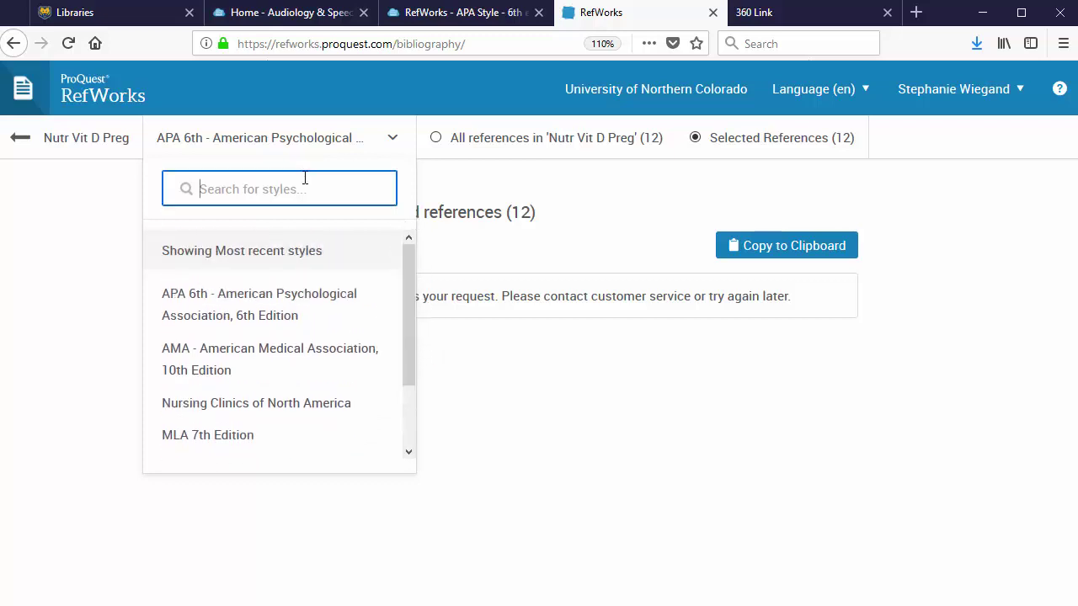
type("journal")
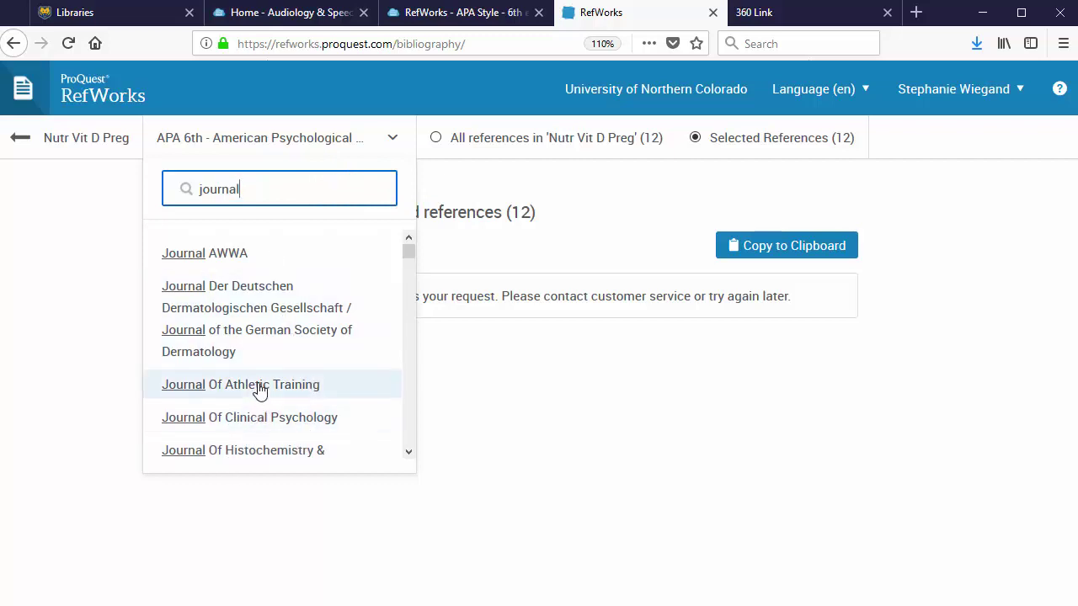
- Keep the APA 6th style, build the bibliography from all references in 'Nutr Vit D Preg' and enlarge the page to 133%
left_click(628, 193)
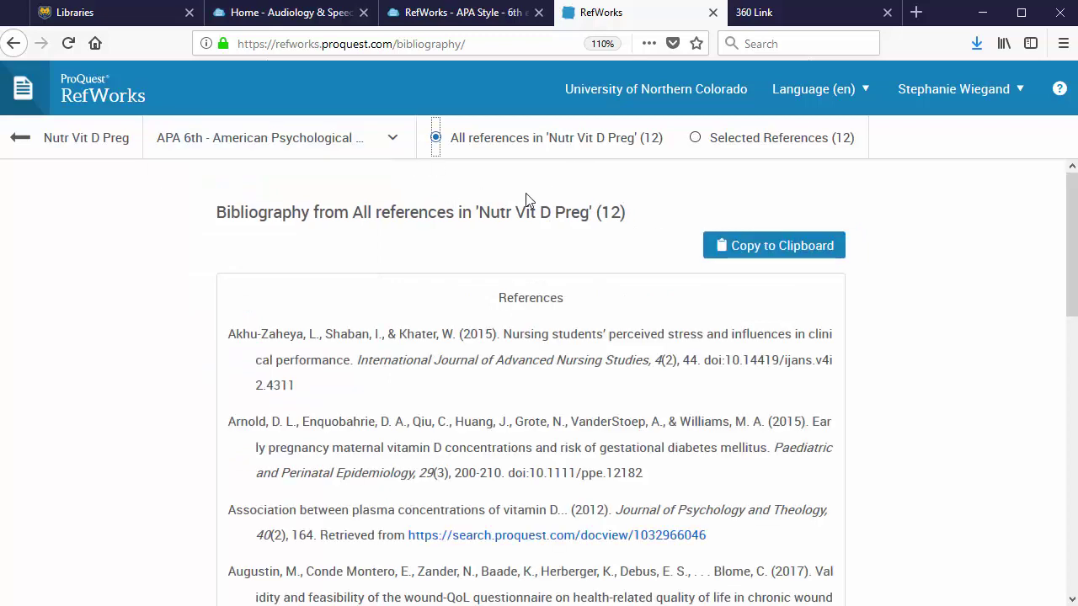
key("ctrl+plus")
key("ctrl+plus")
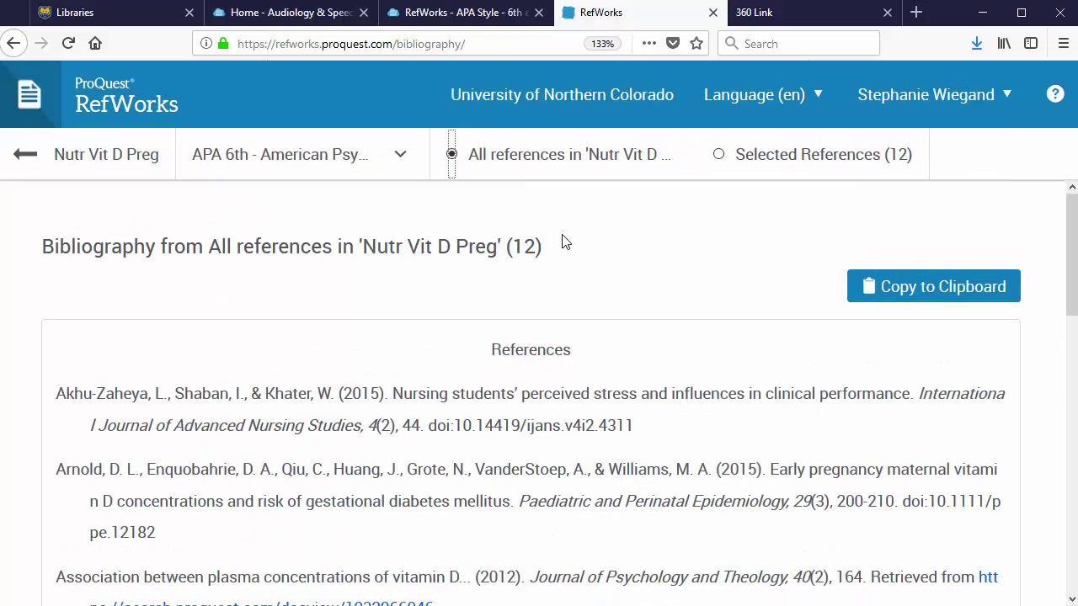
- Compare the page numbers in the first two bibliography entries by highlighting them
scroll(673, 363, "down", 3)
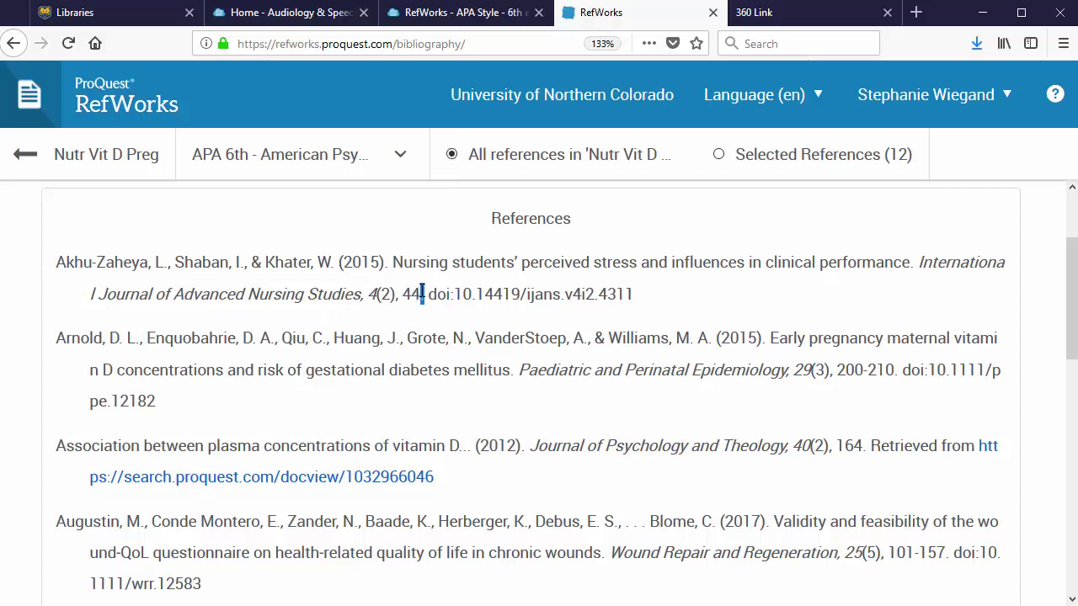
left_click_drag(425, 294, 404, 294)
left_click_drag(837, 375, 882, 369)
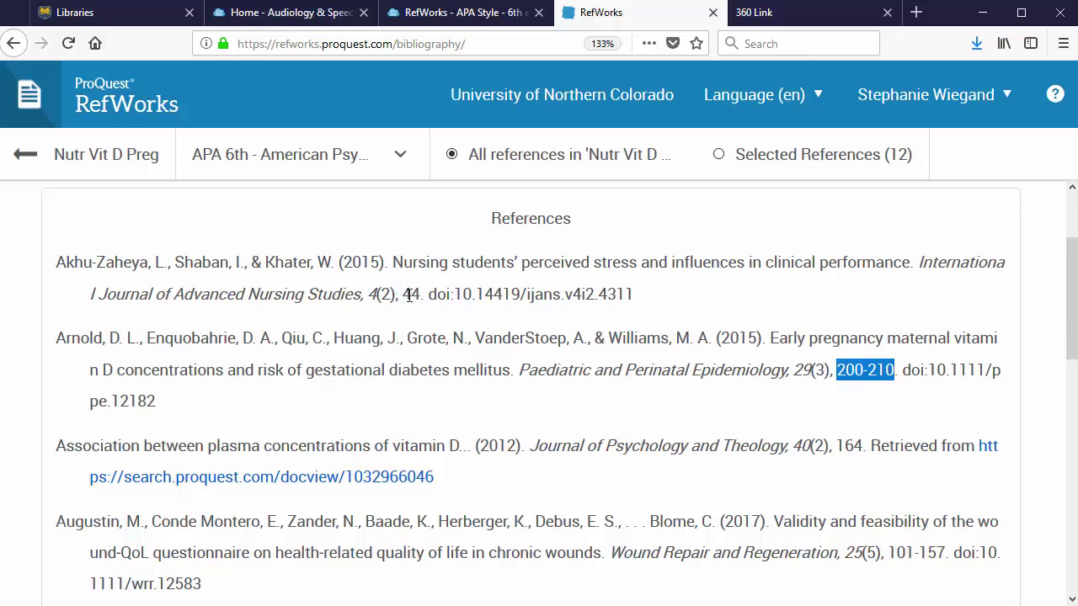
left_click_drag(404, 294, 423, 294)
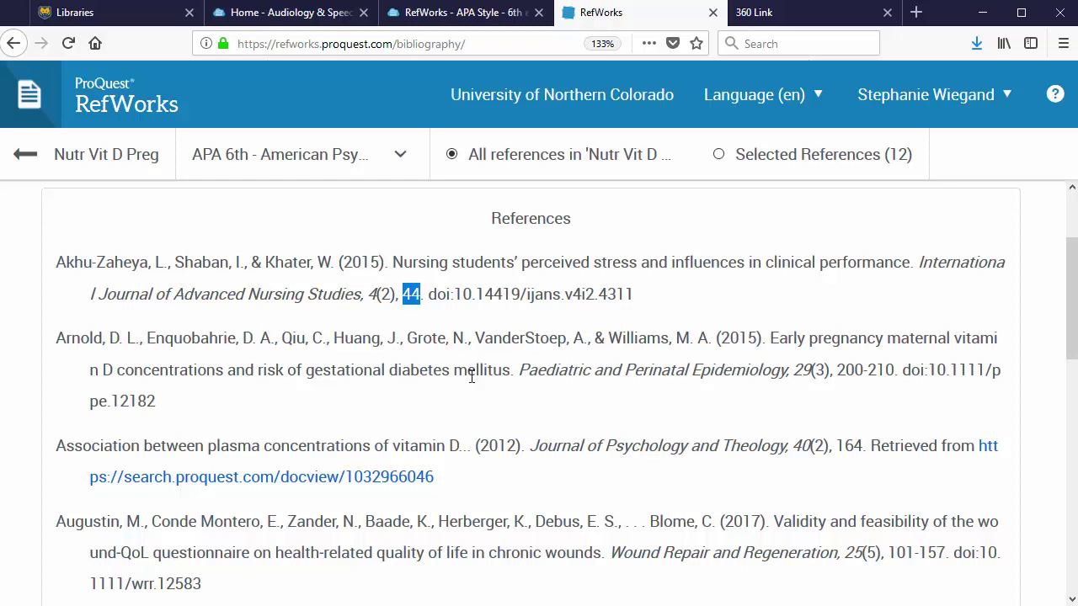
- Close the 360 Link page, return to the Libraries page and open its Databases A to Z list
left_click(887, 13)
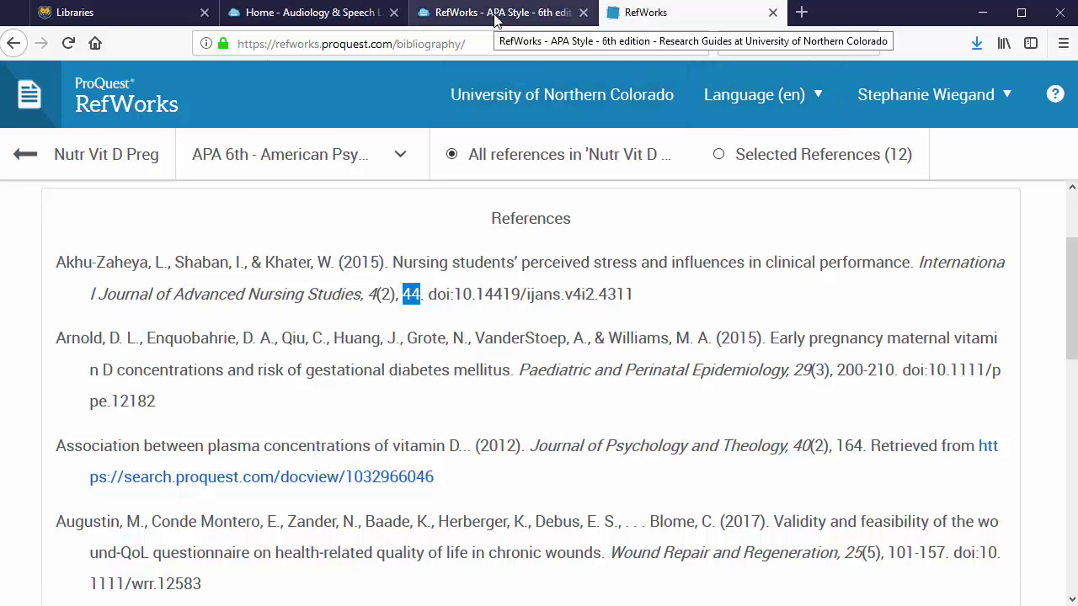
left_click(496, 15)
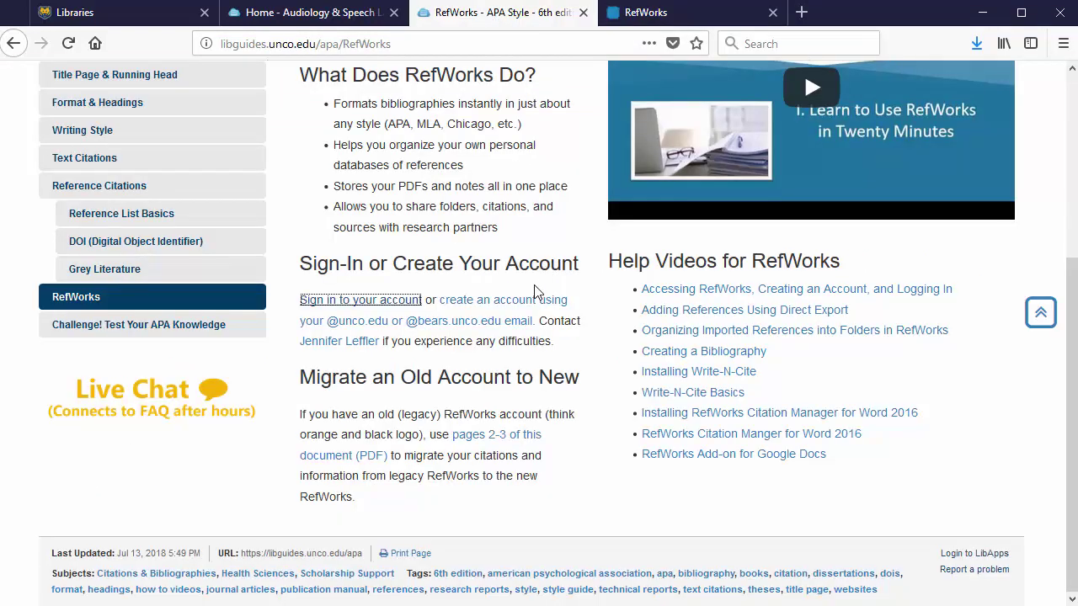
left_click(301, 17)
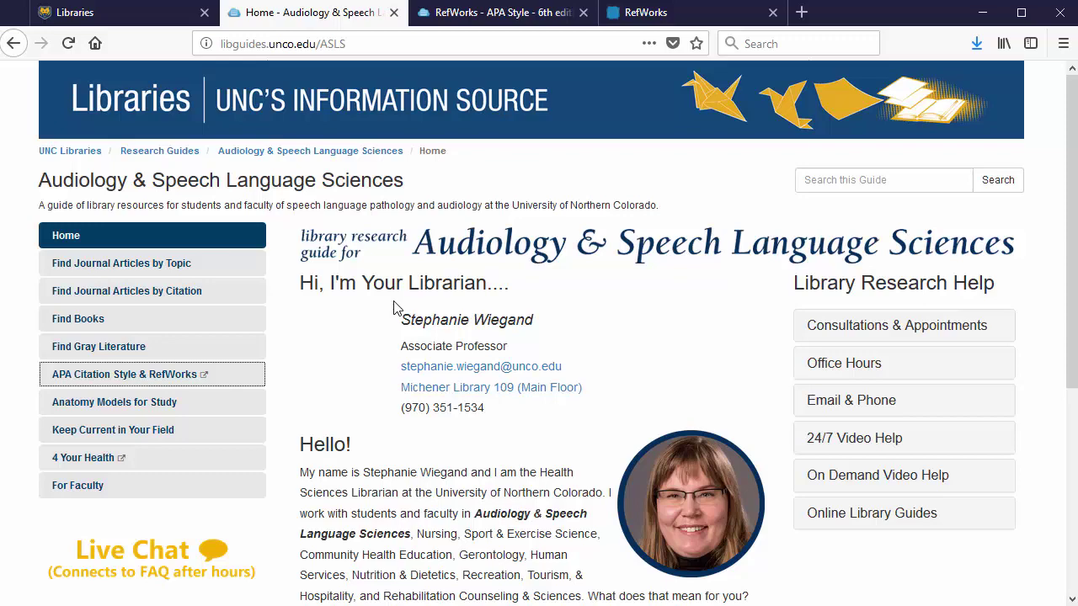
left_click(139, 14)
scroll(446, 395, "up", 3)
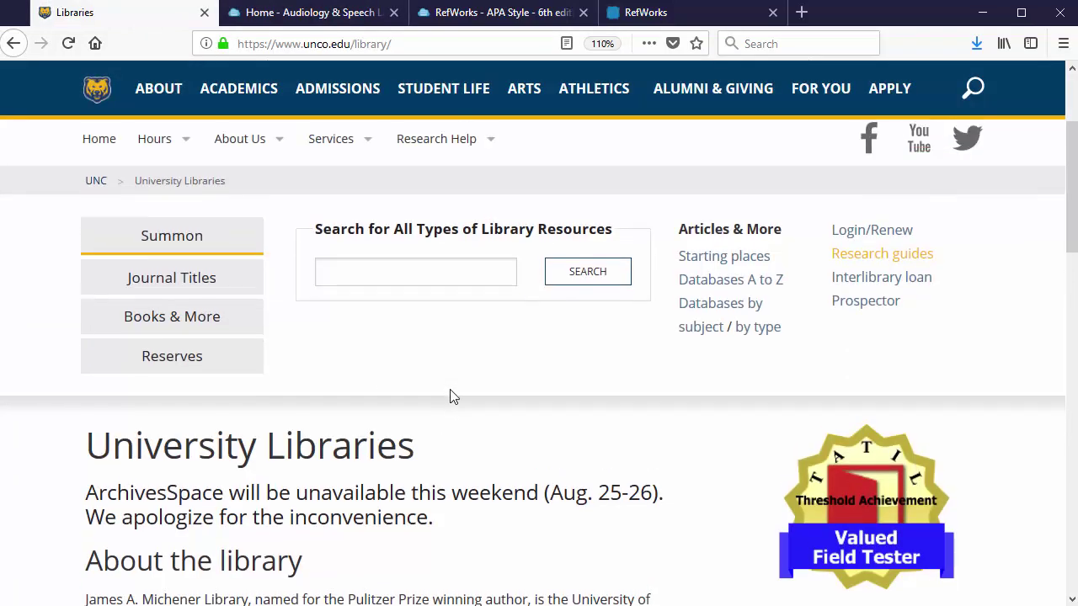
left_click(773, 526)
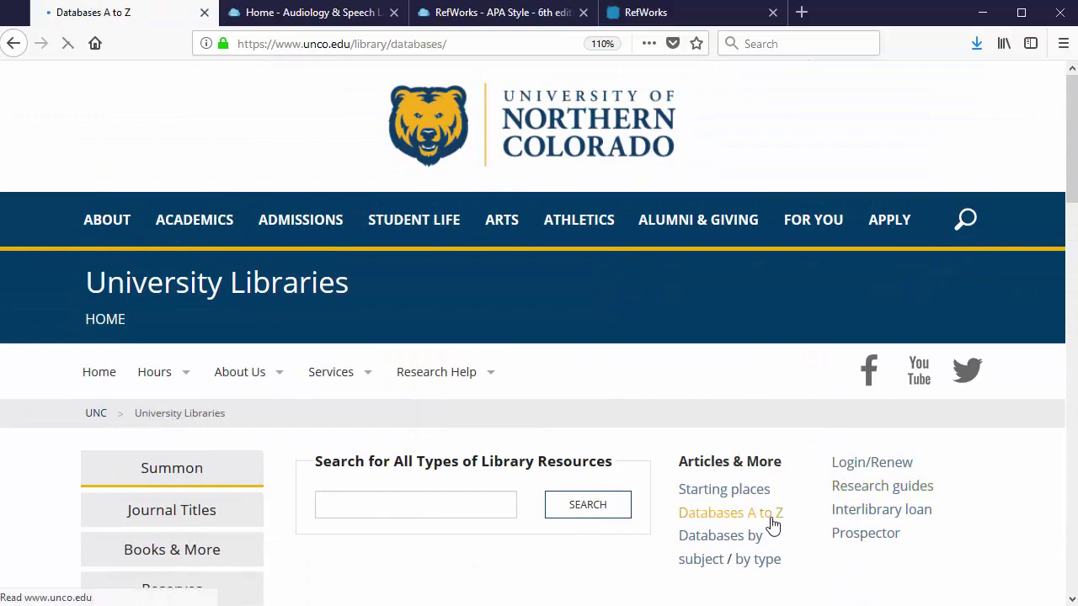
- Find SAGE Research Methods among the databases starting with S and open it from its description
scroll(565, 505, "down", 5)
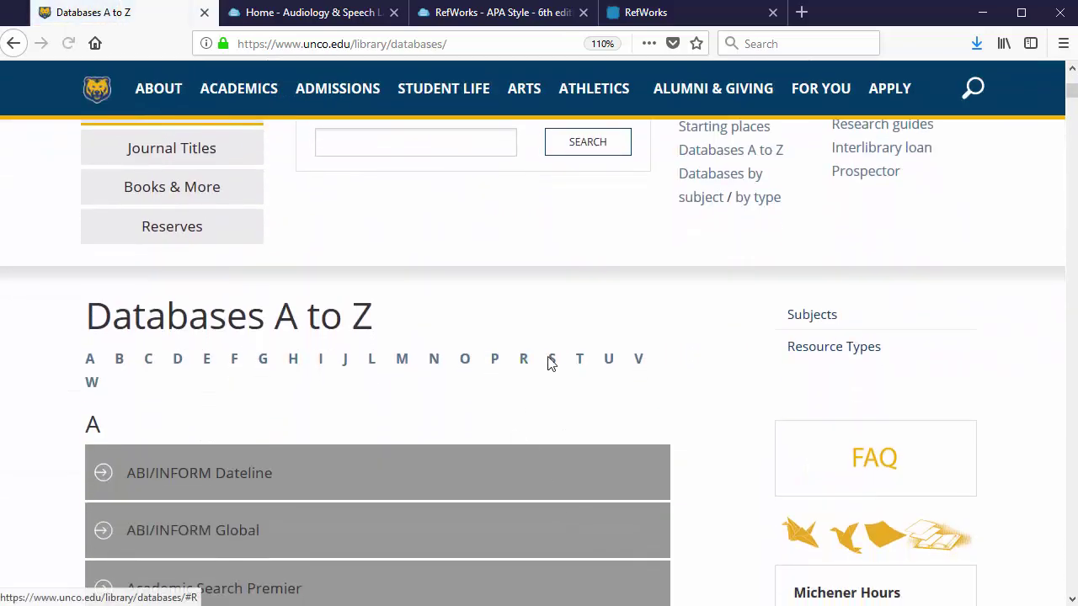
left_click(552, 359)
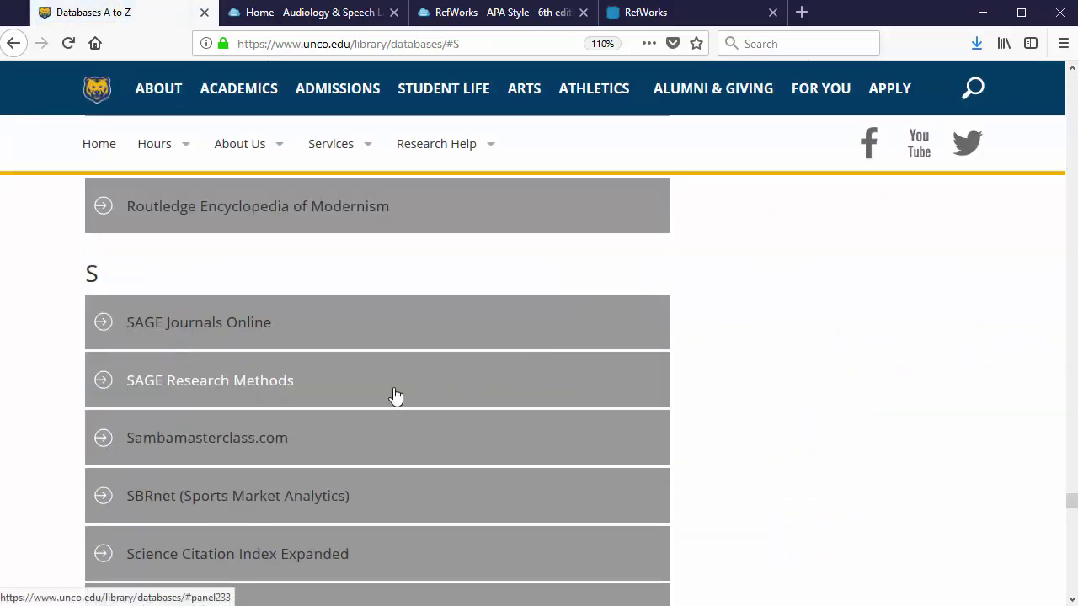
left_click(106, 379)
scroll(171, 404, "down", 2)
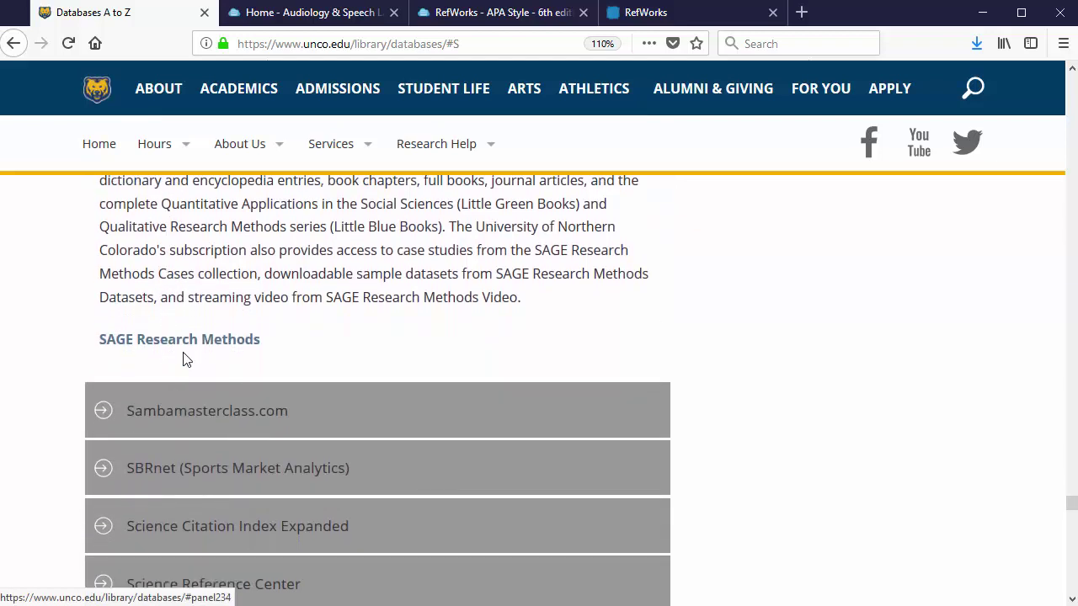
left_click(187, 353)
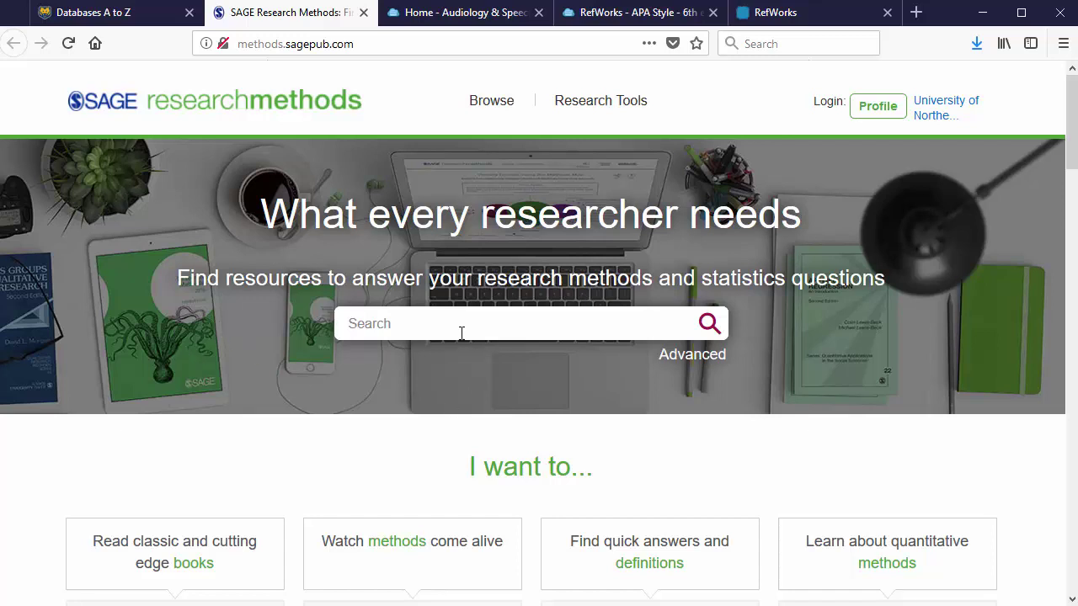
- Search SAGE Research Methods for "anova" and look over the first results
type("anova")
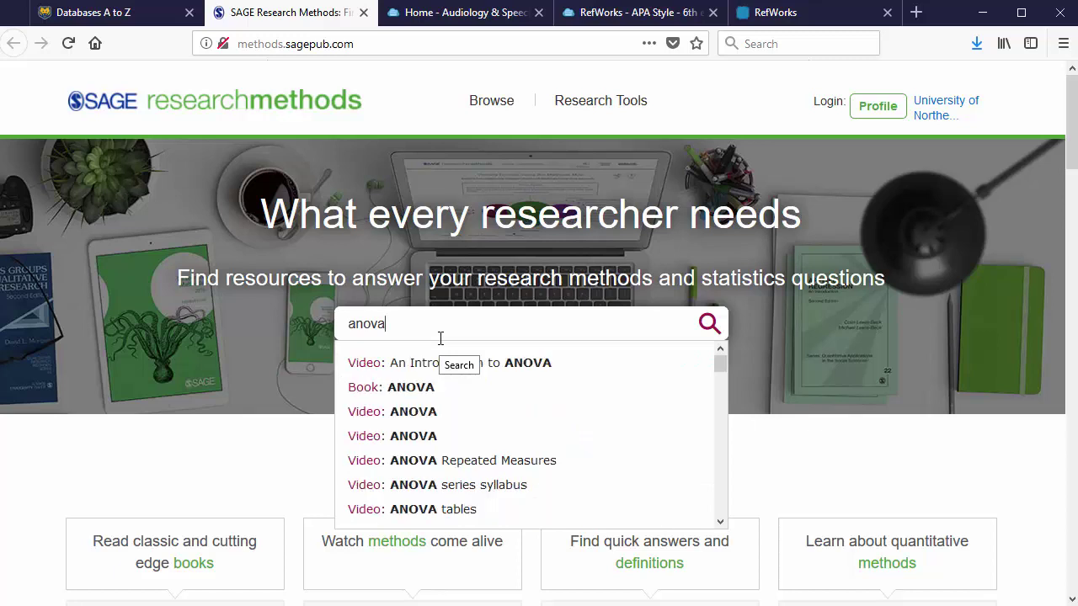
key("Return")
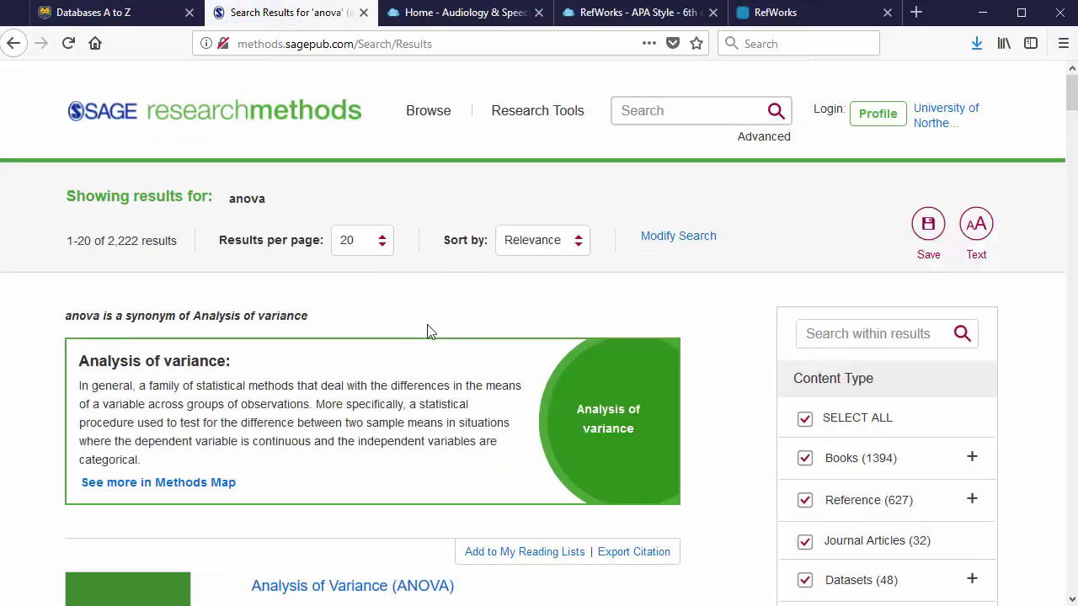
scroll(544, 358, "down", 2)
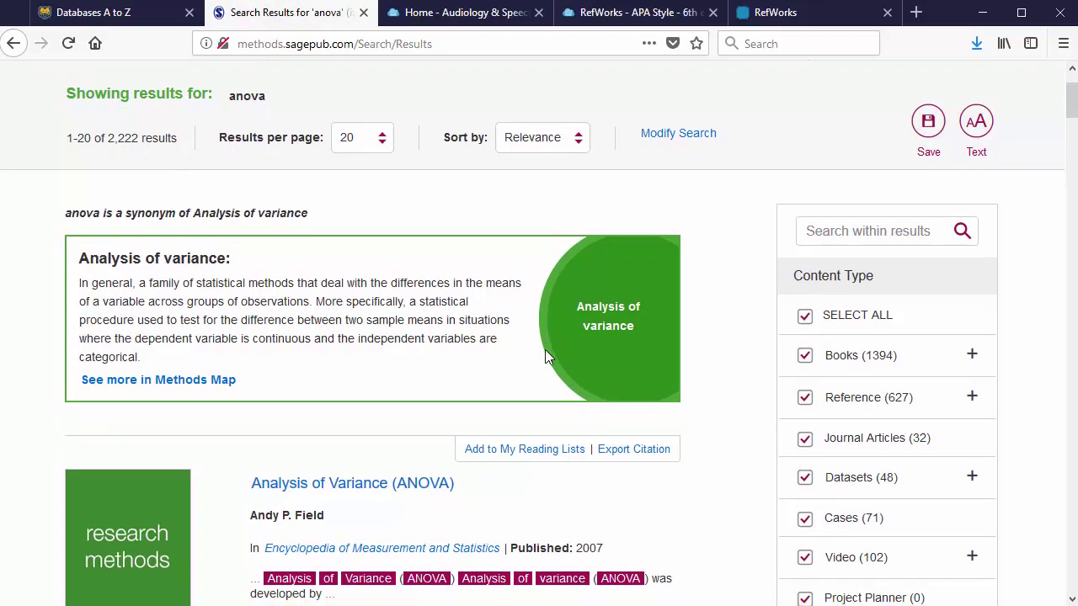
scroll(545, 349, "down", 2)
scroll(548, 354, "up", 4)
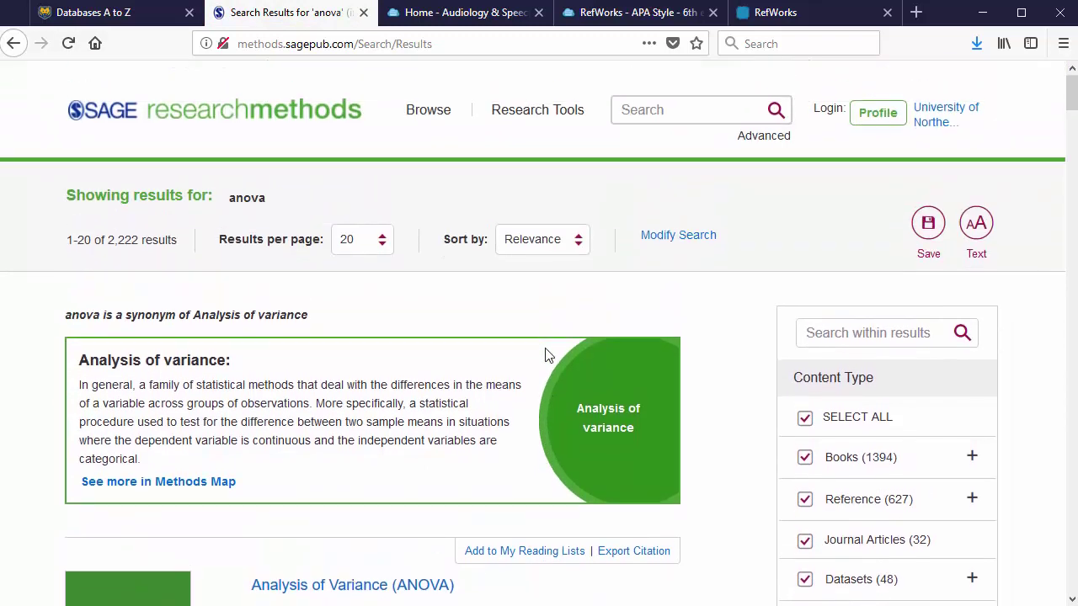
- Limit the anova results to the Video content type only
scroll(546, 357, "down", 5)
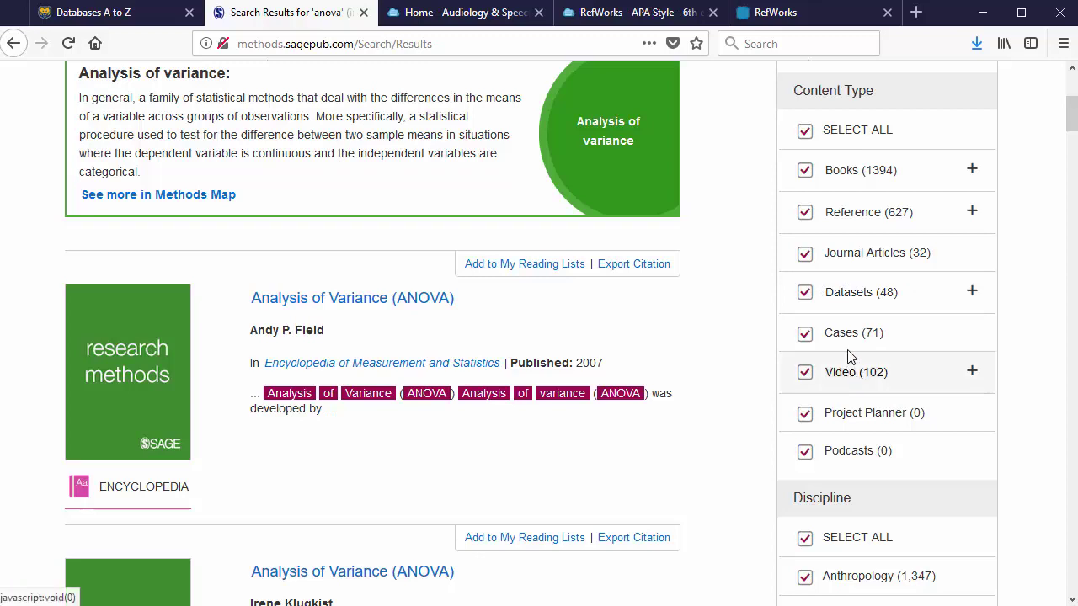
left_click(813, 148)
left_click(805, 373)
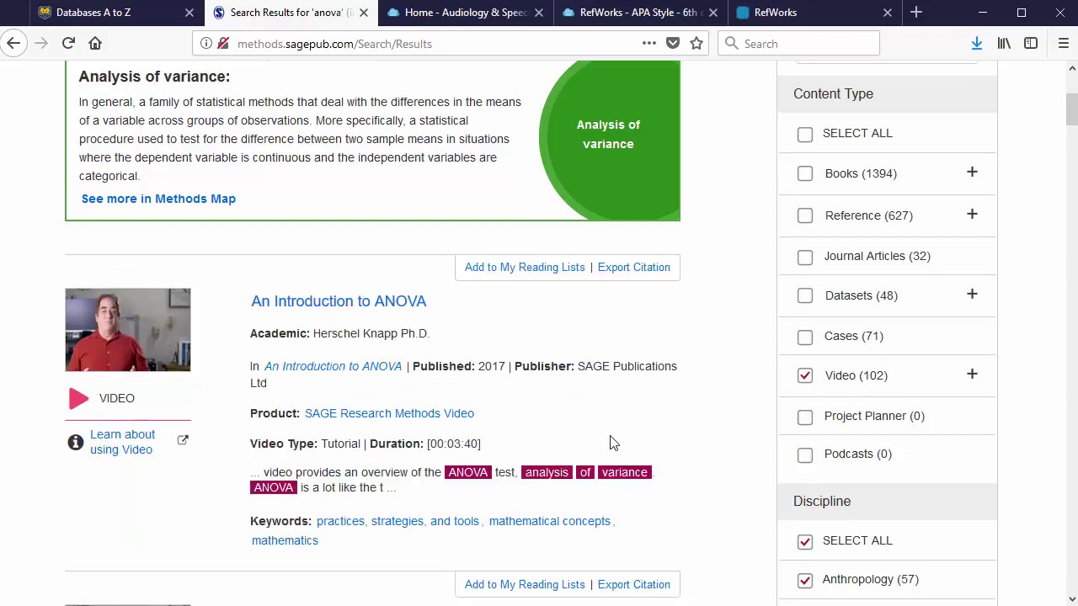
- Look through the list of anova video results in SAGE Research Methods and return to its beginning
scroll(443, 271, "down", 2)
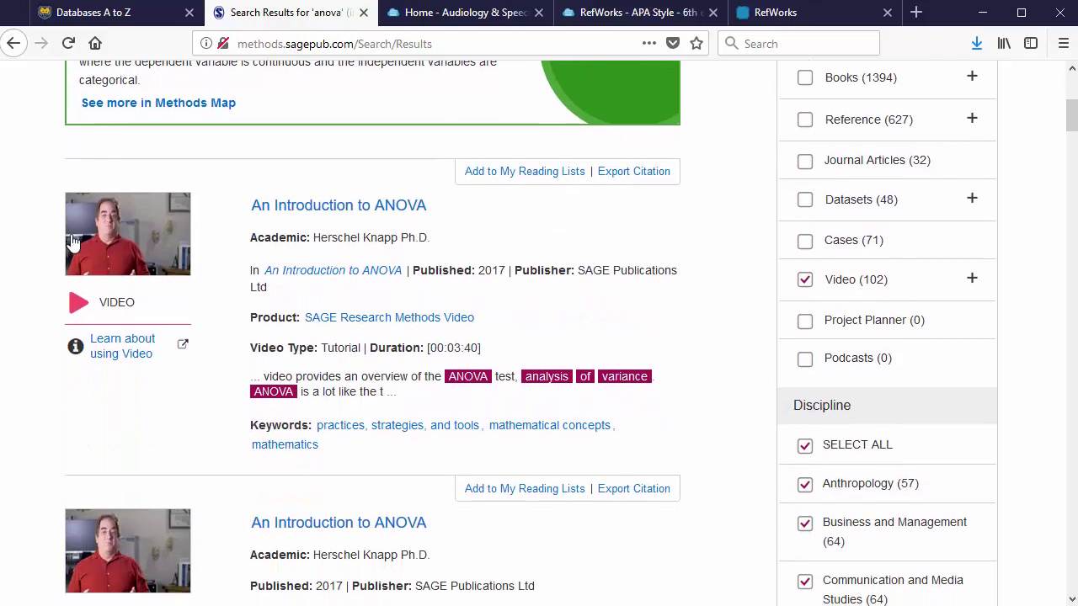
scroll(413, 278, "down", 6)
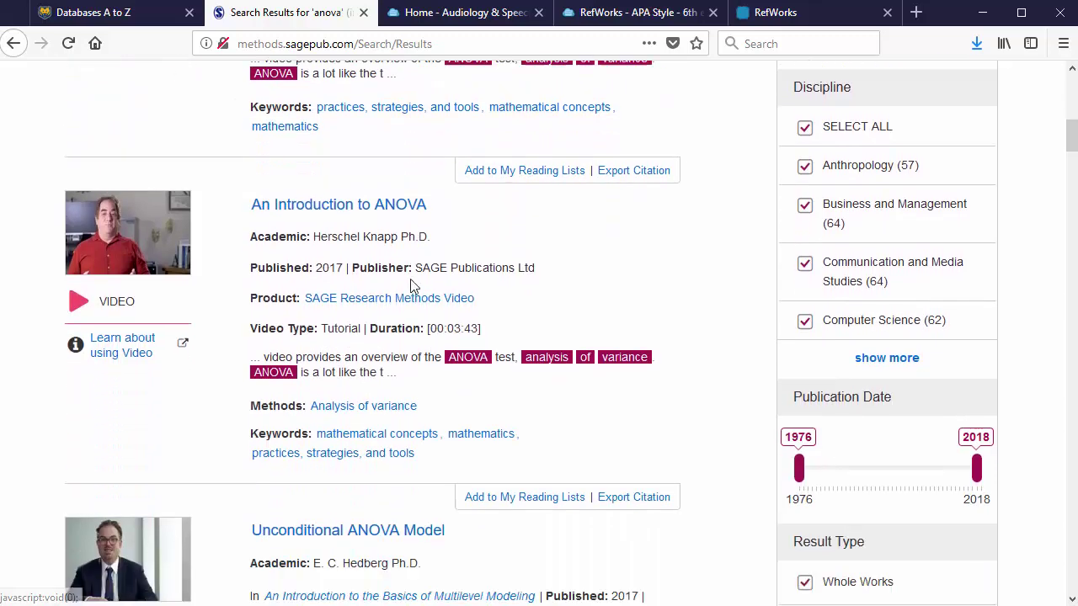
scroll(413, 287, "down", 7)
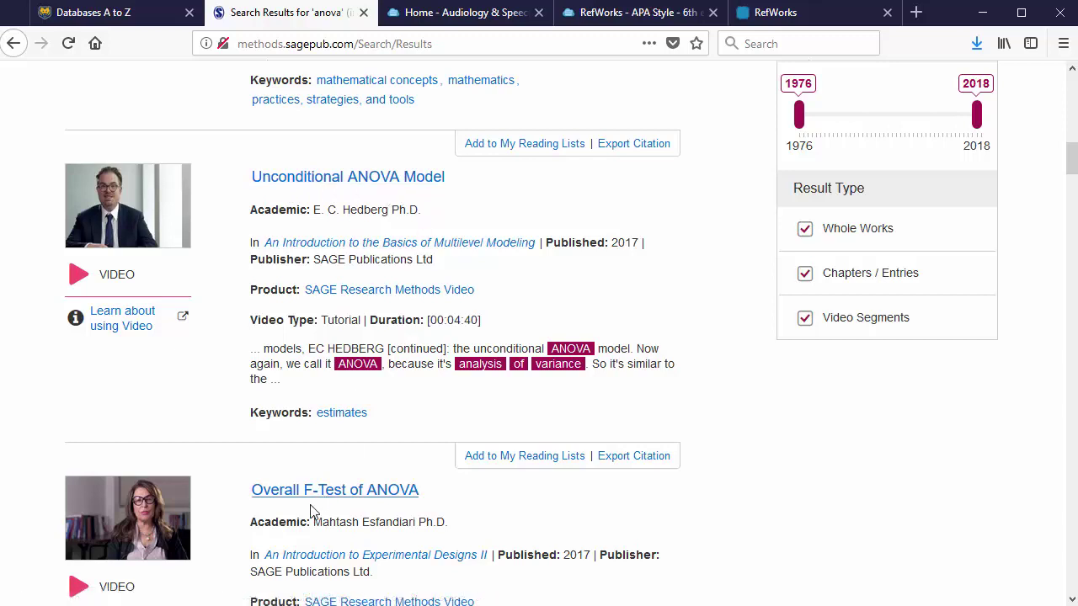
scroll(373, 509, "down", 5)
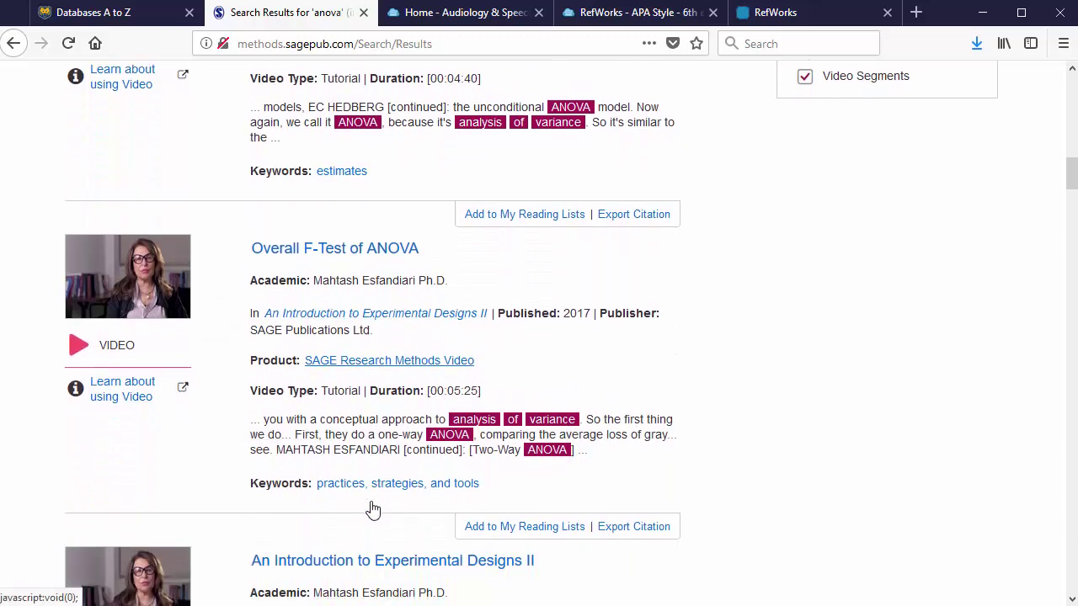
scroll(374, 509, "down", 3)
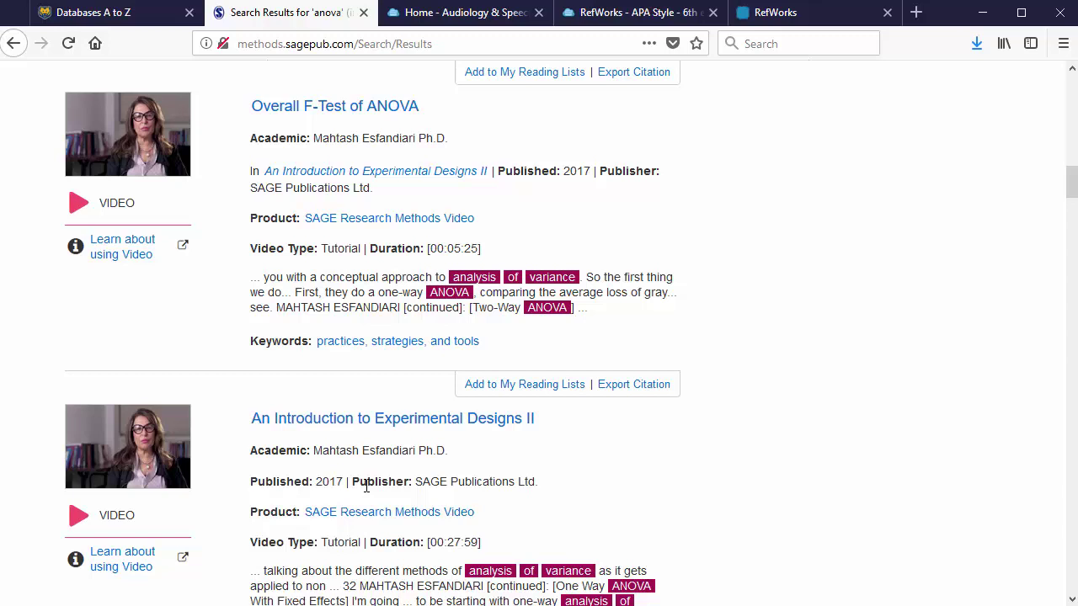
scroll(666, 426, "up", 10)
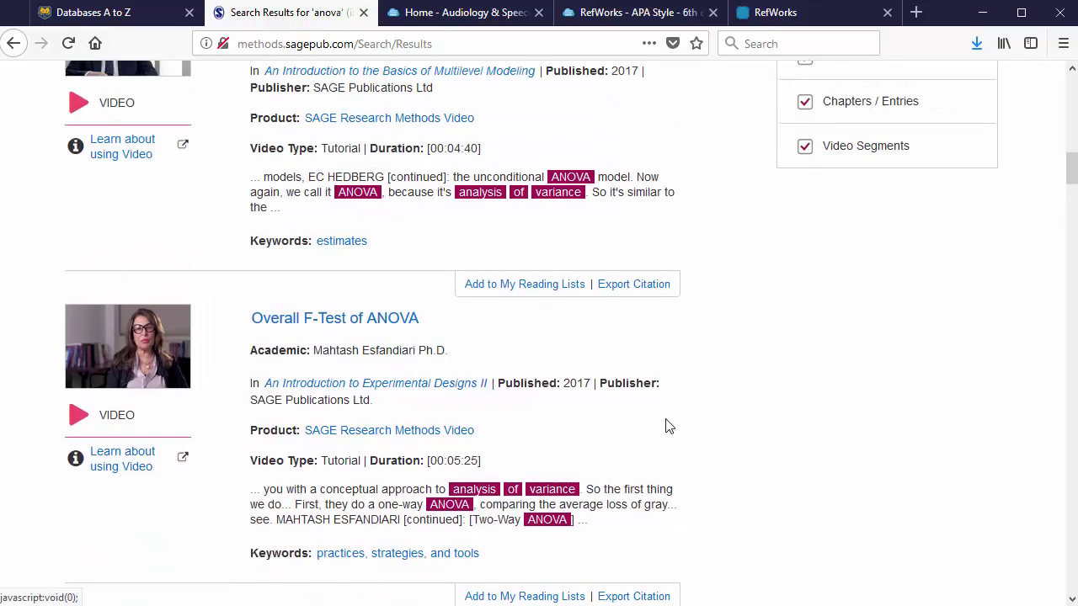
scroll(667, 426, "up", 6)
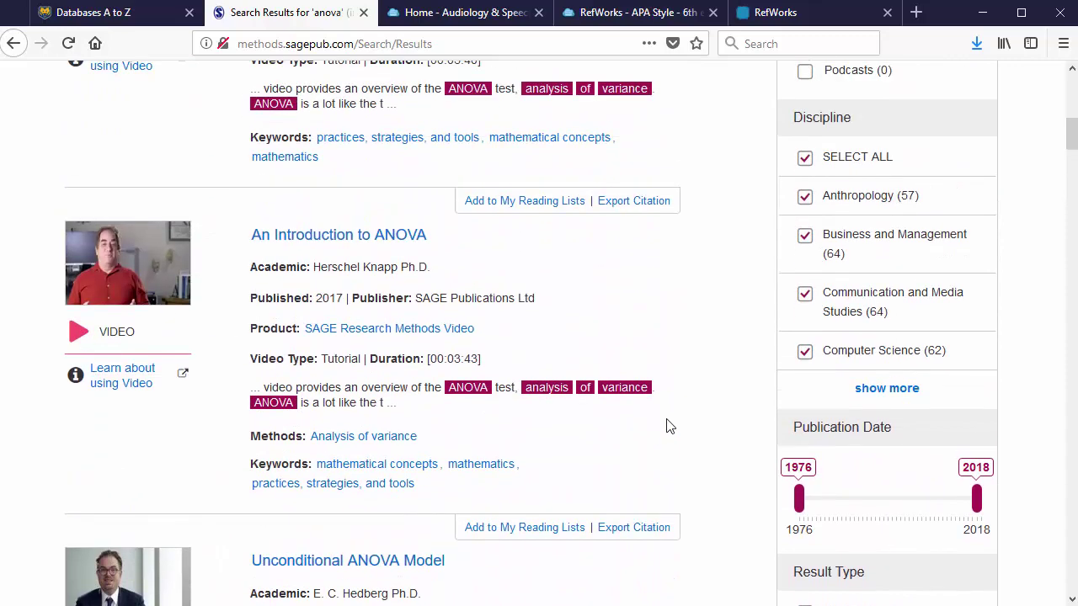
scroll(666, 426, "up", 6)
scroll(670, 428, "up", 2)
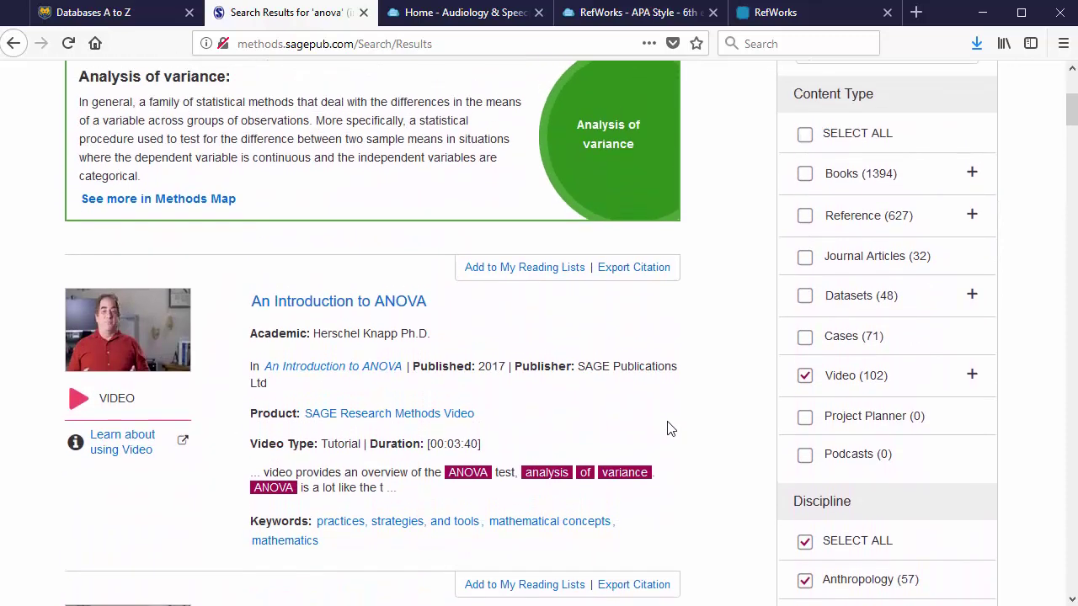
scroll(669, 428, "up", 6)
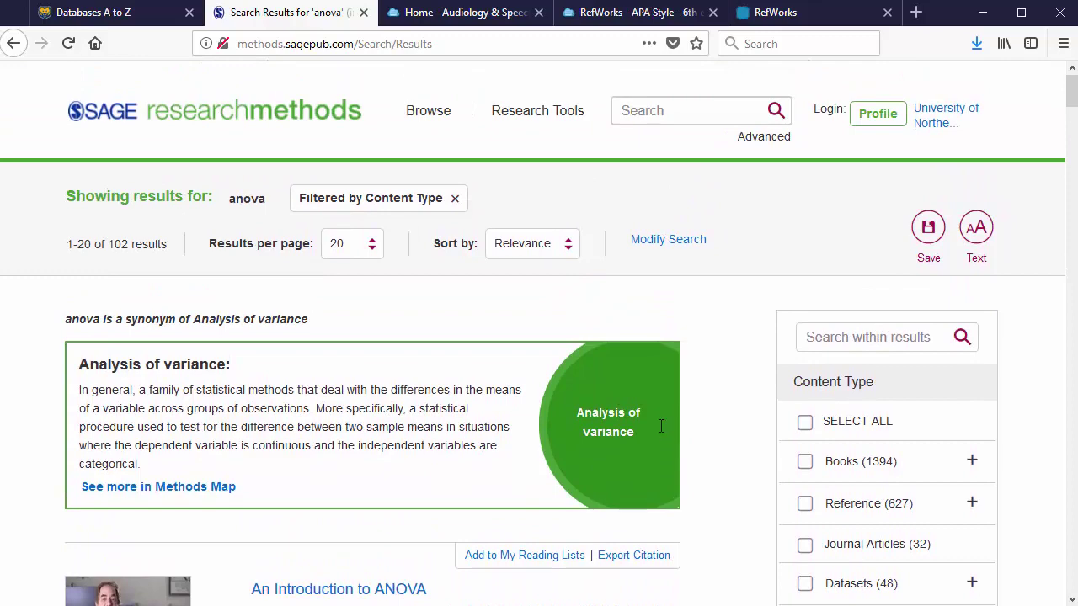
- Open the Project Planner research tool and look over its list of research stages
left_click(529, 112)
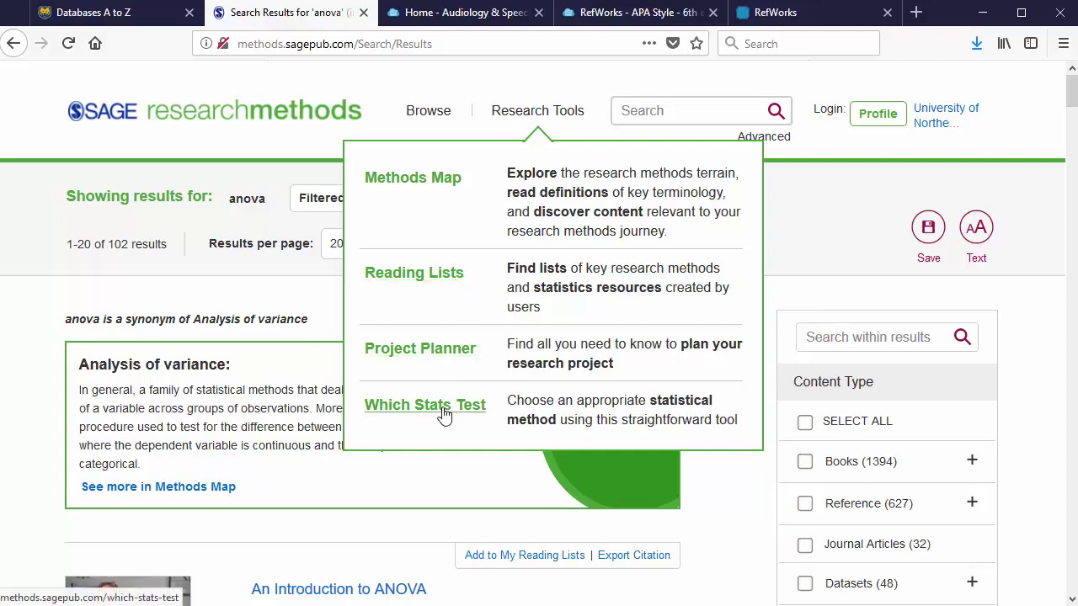
left_click(438, 357)
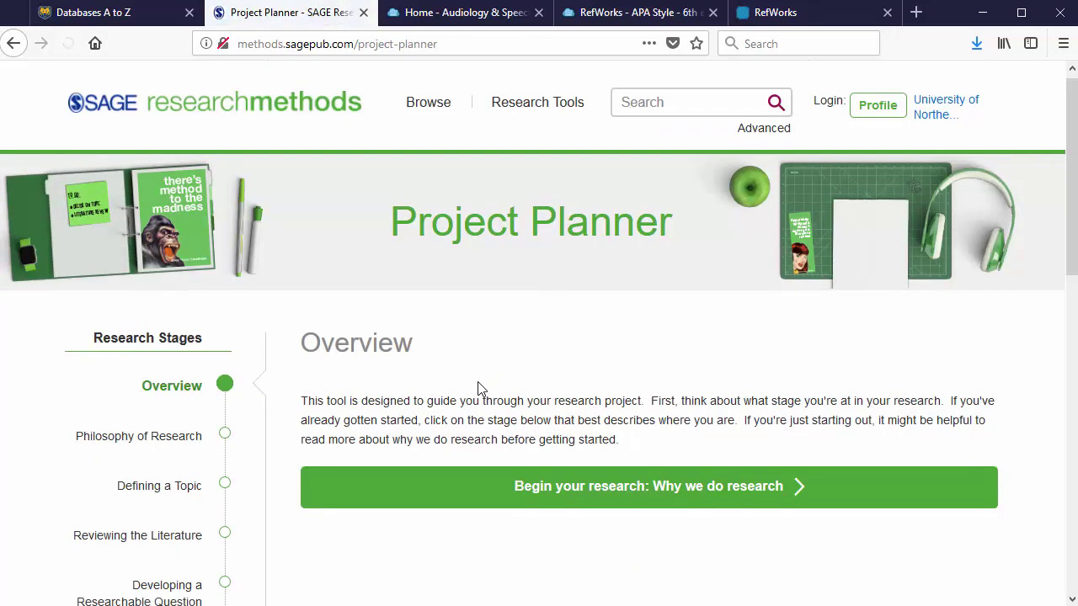
scroll(478, 389, "down", 10)
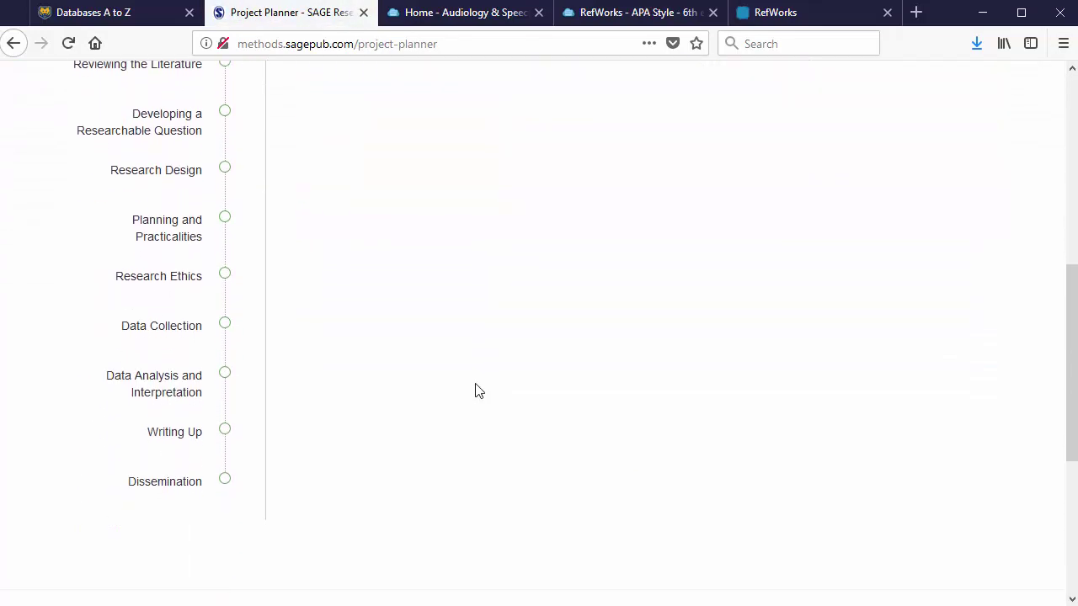
scroll(478, 390, "up", 2)
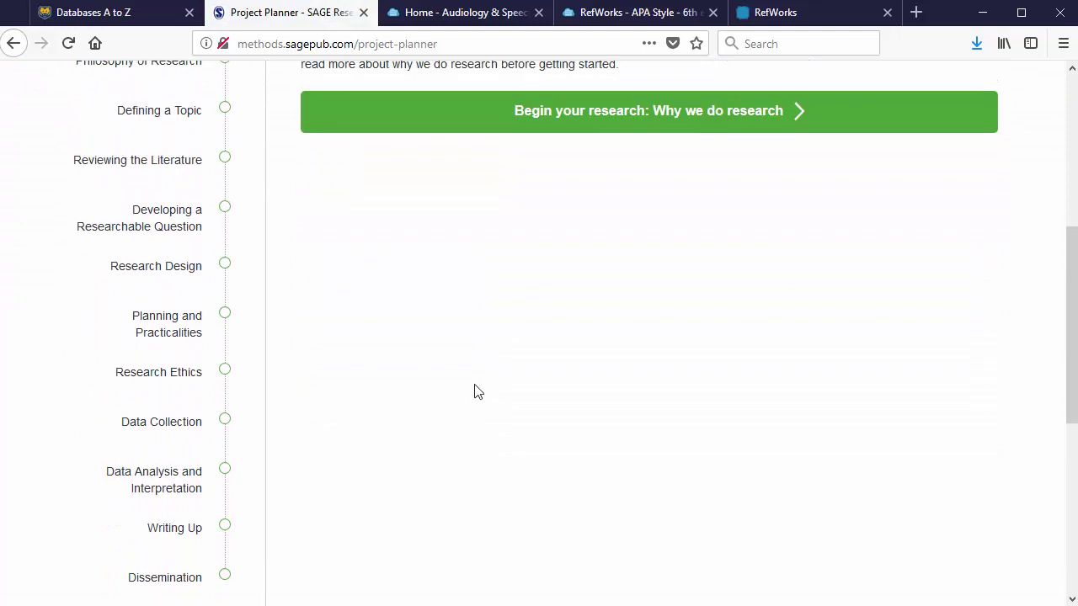
scroll(477, 392, "up", 2)
scroll(474, 393, "down", 2)
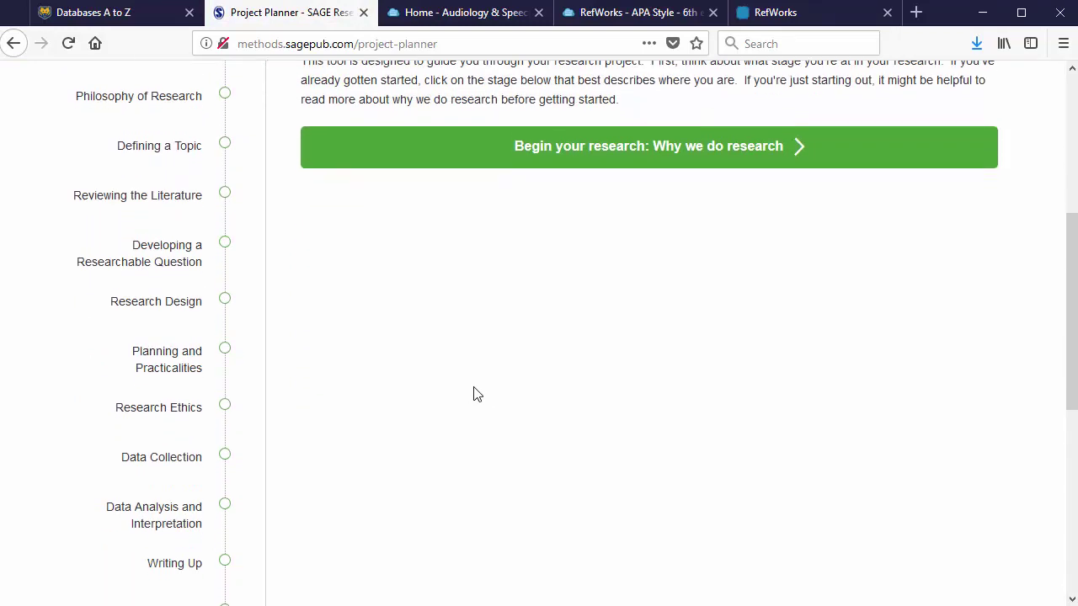
- Open the Research Ethics stage of the planner and expand its "What Is Researcher Bias?" topic for reading
left_click(227, 377)
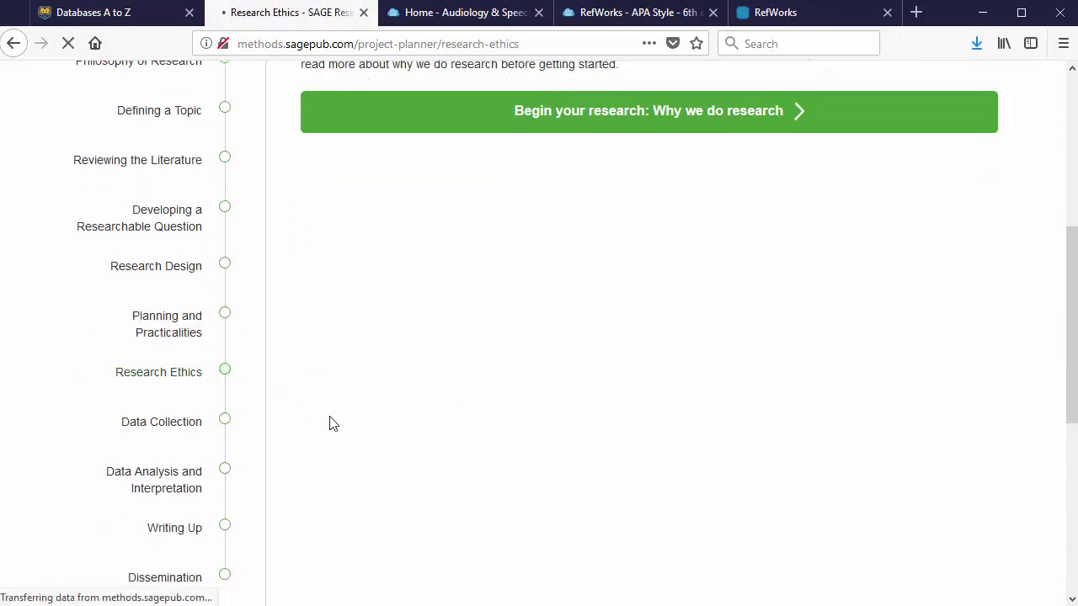
scroll(328, 425, "down", 15)
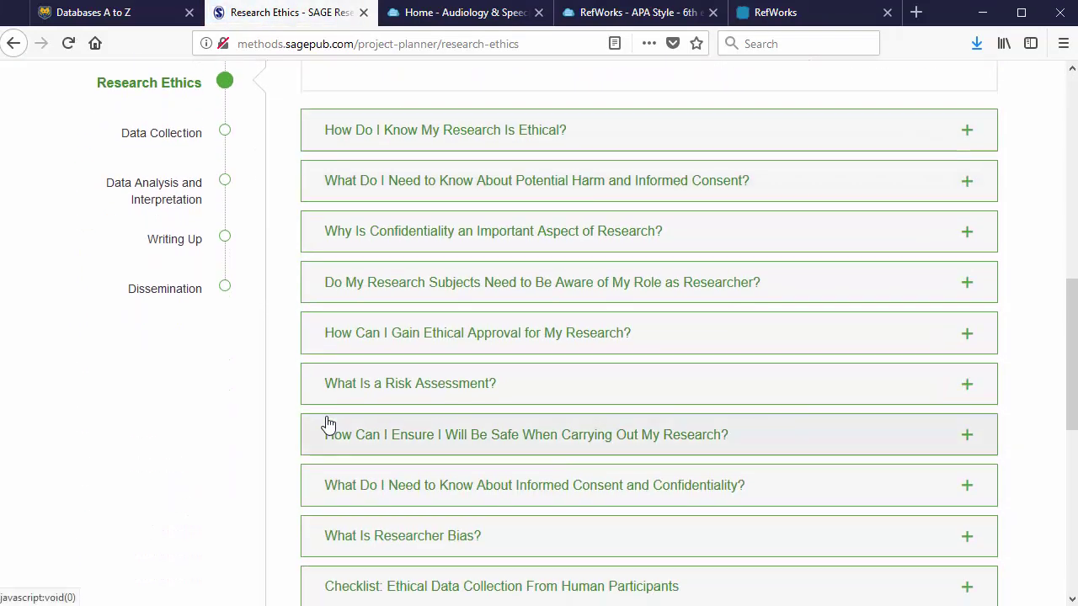
scroll(329, 425, "down", 2)
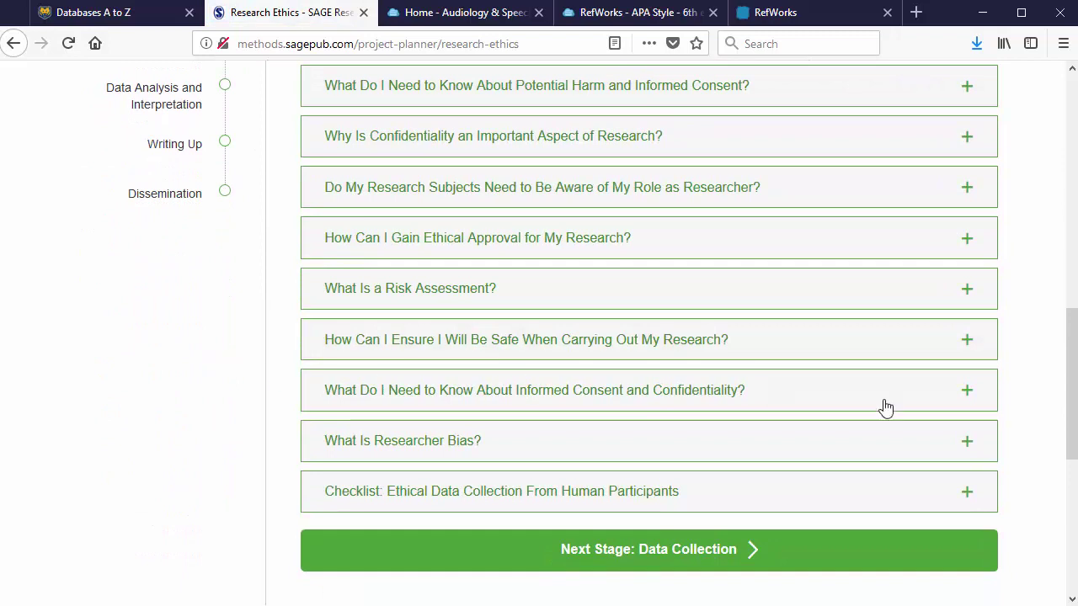
left_click(967, 446)
scroll(804, 448, "down", 4)
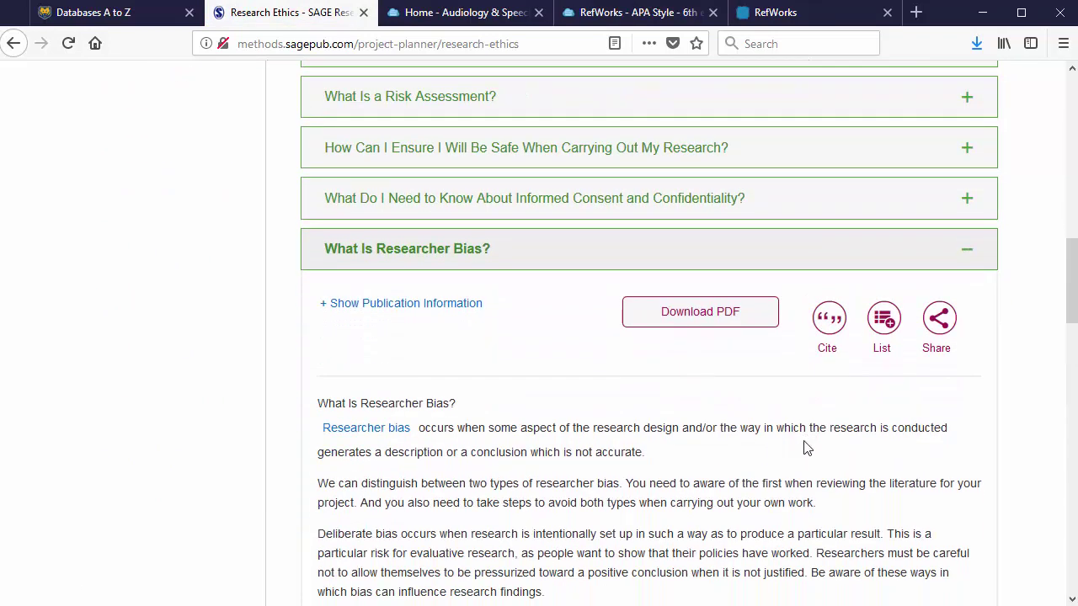
- Review the available Research Tools in SAGE Research Methods and close the site
left_click_drag(1070, 328, 1027, 143)
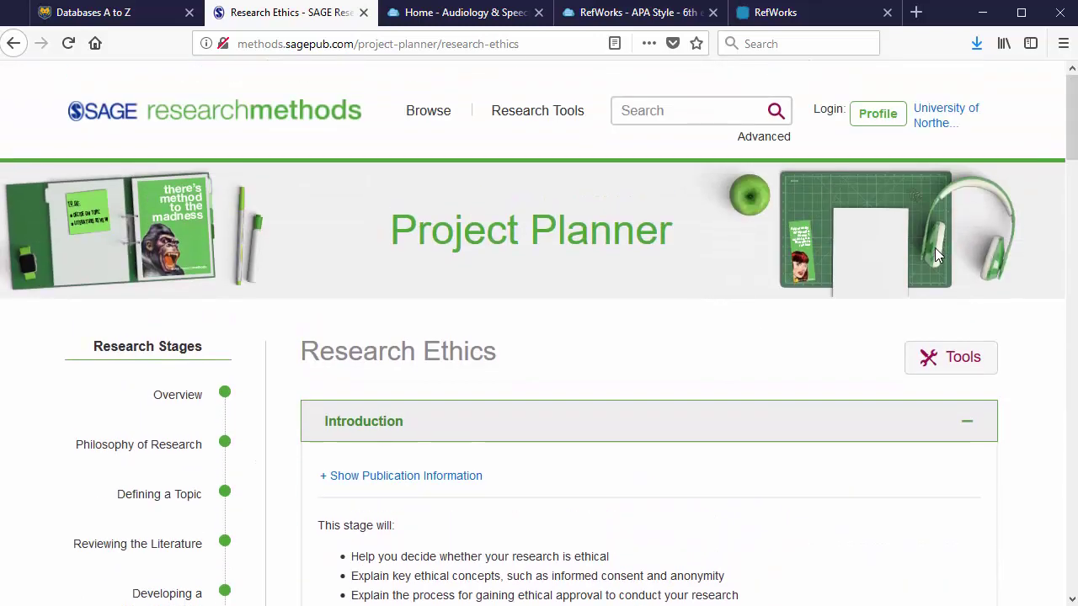
mouse_move(564, 135)
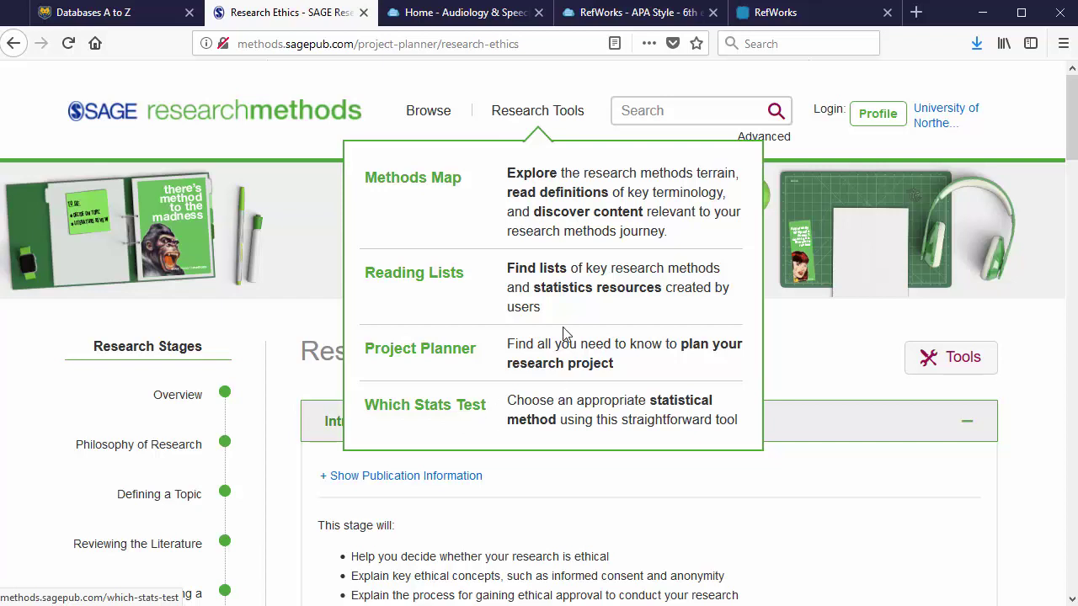
left_click(364, 13)
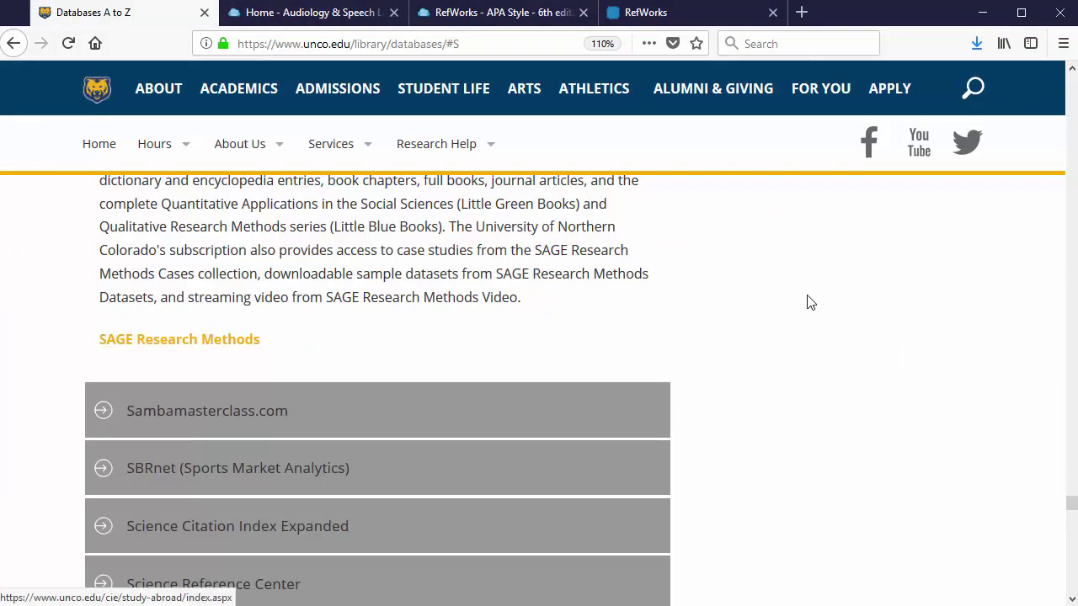
- Open APA Style CENTRAL from the APA Style guide's More APA Resources page and view its Learning Center
left_click(357, 15)
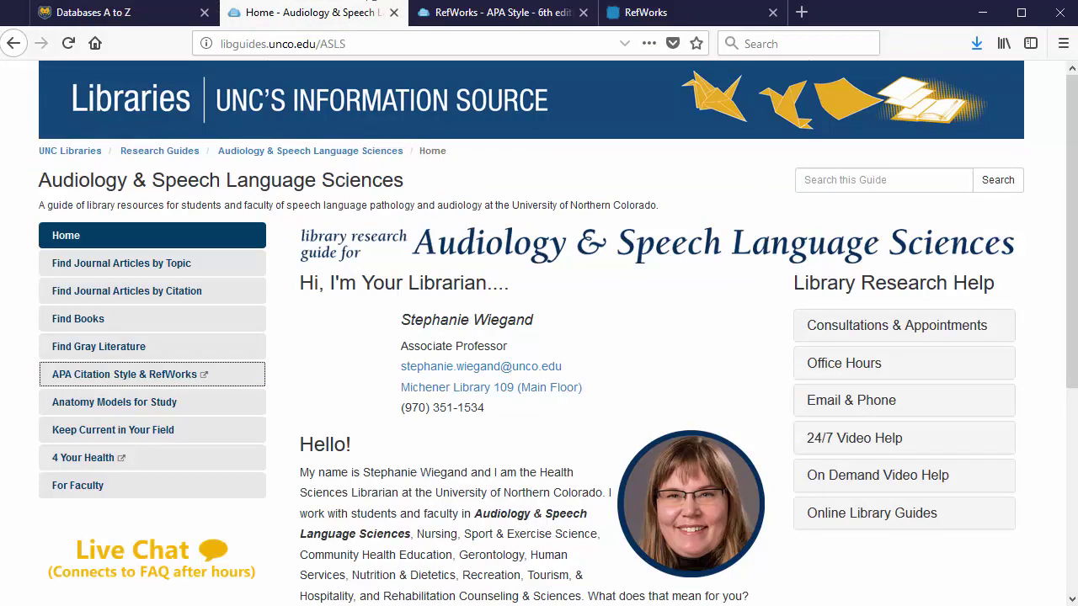
left_click(522, 14)
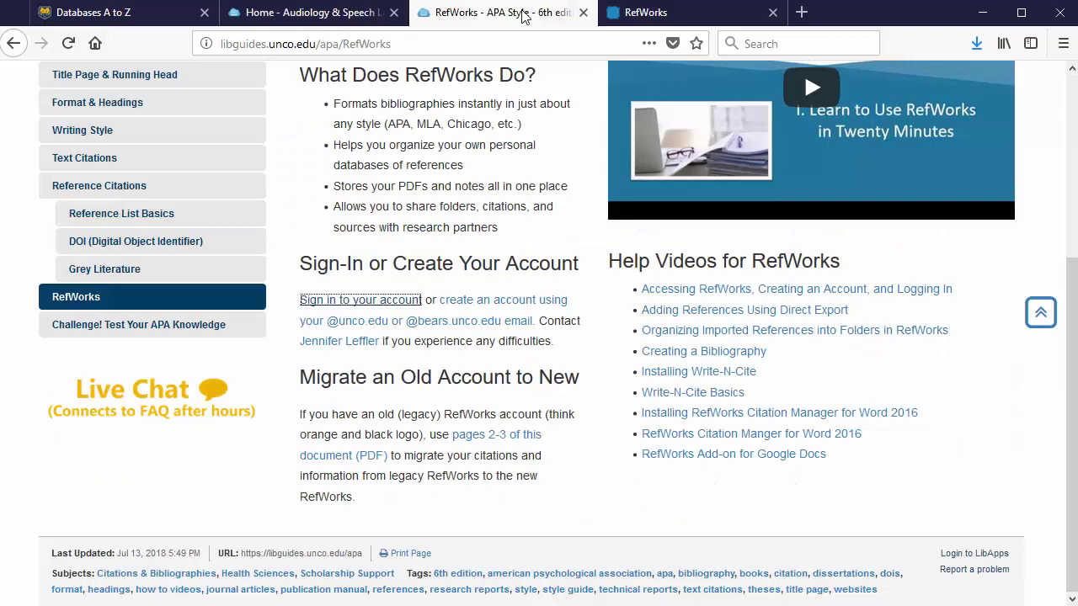
scroll(543, 257, "up", 3)
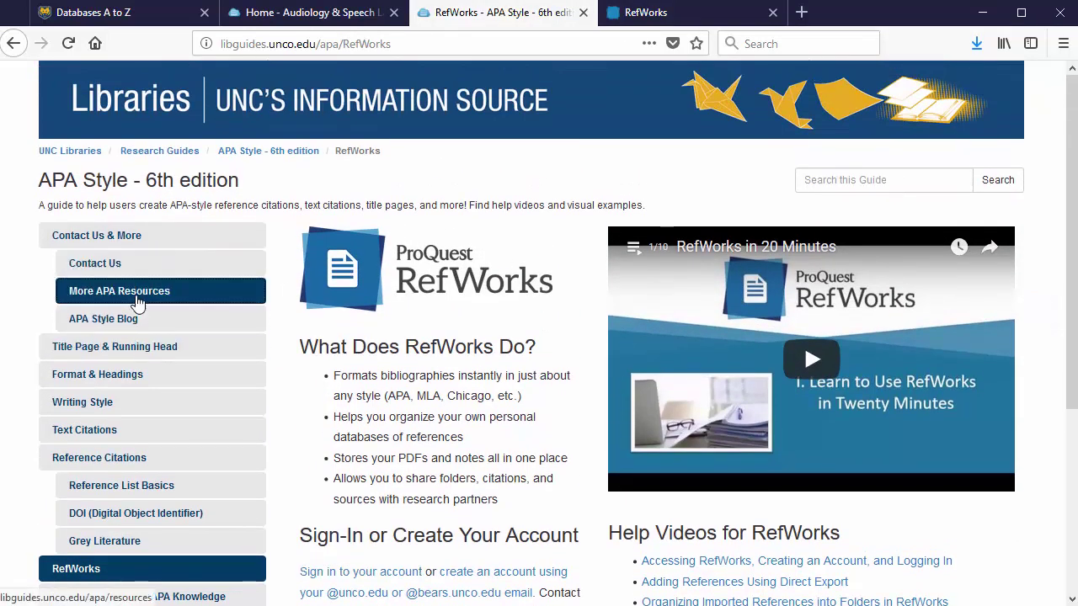
left_click(137, 301)
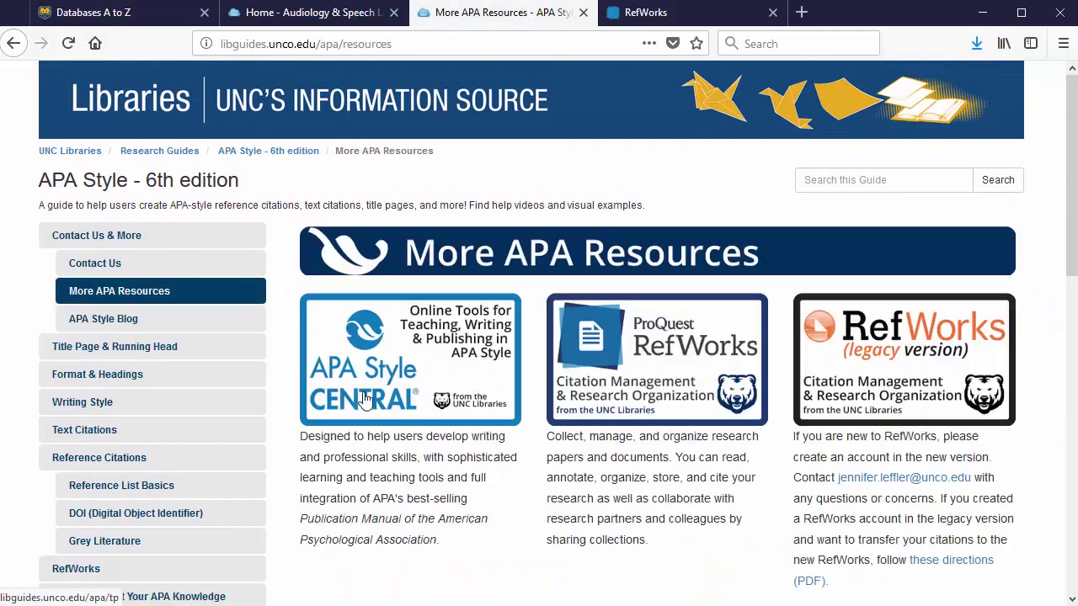
left_click(391, 361)
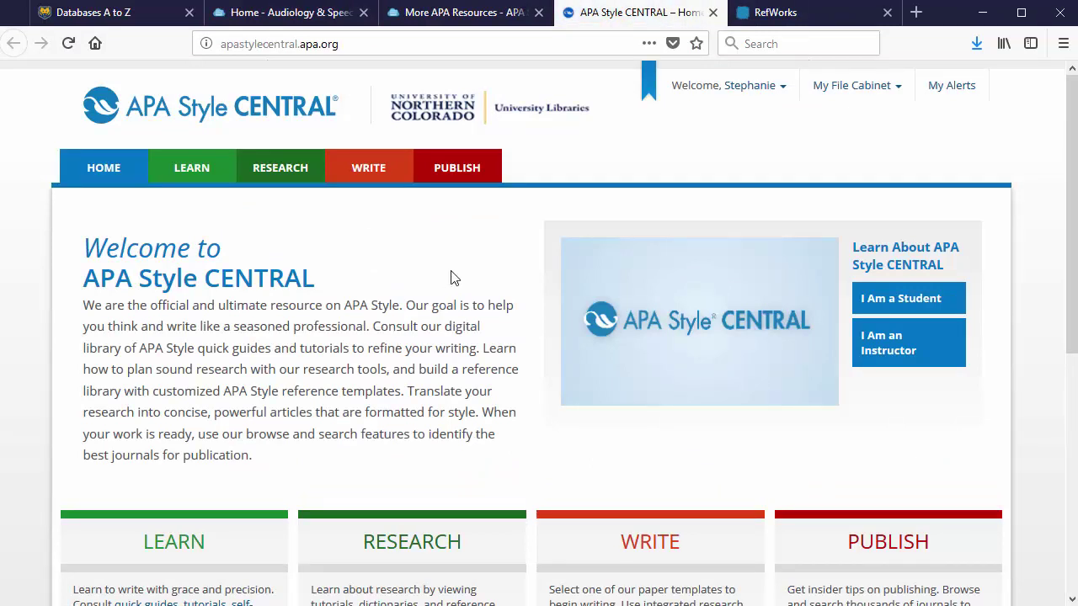
left_click(202, 171)
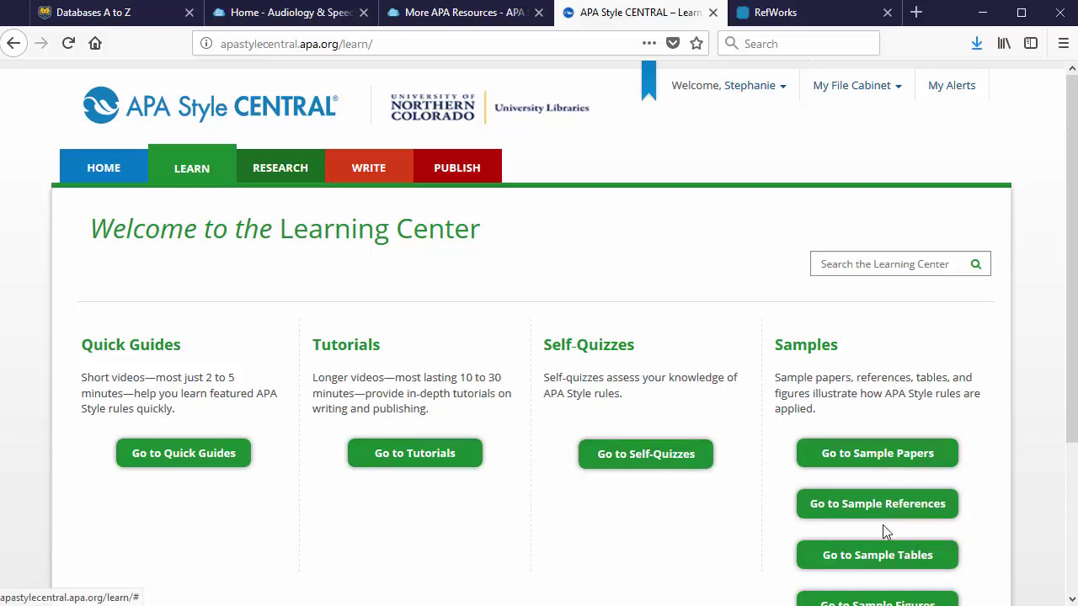
- Start a new paper in the Writing Center using the Empirical Paper template as a professional manuscript
left_click(371, 172)
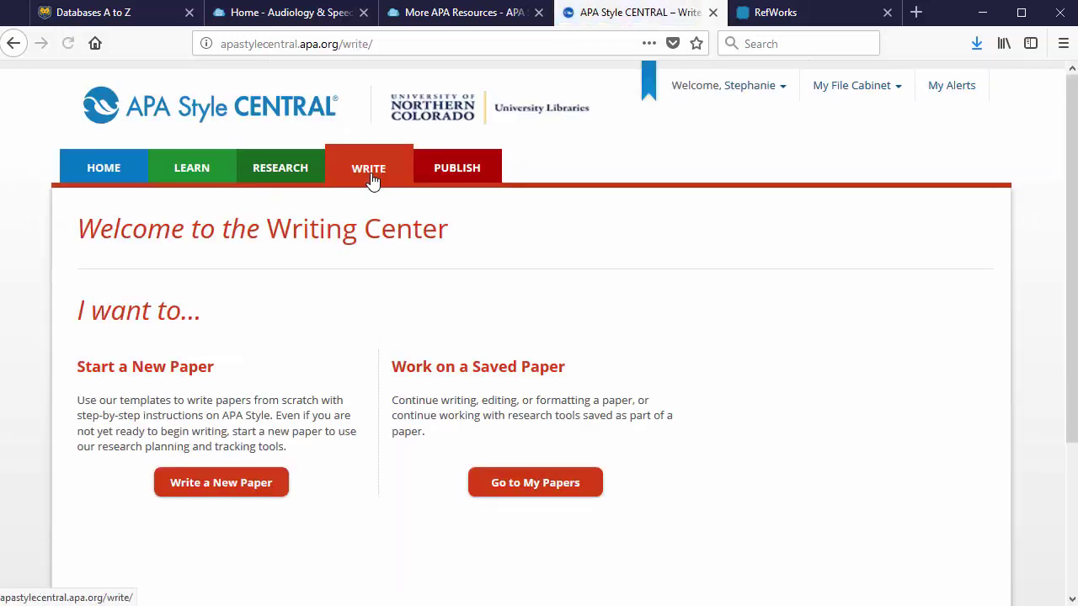
left_click(210, 489)
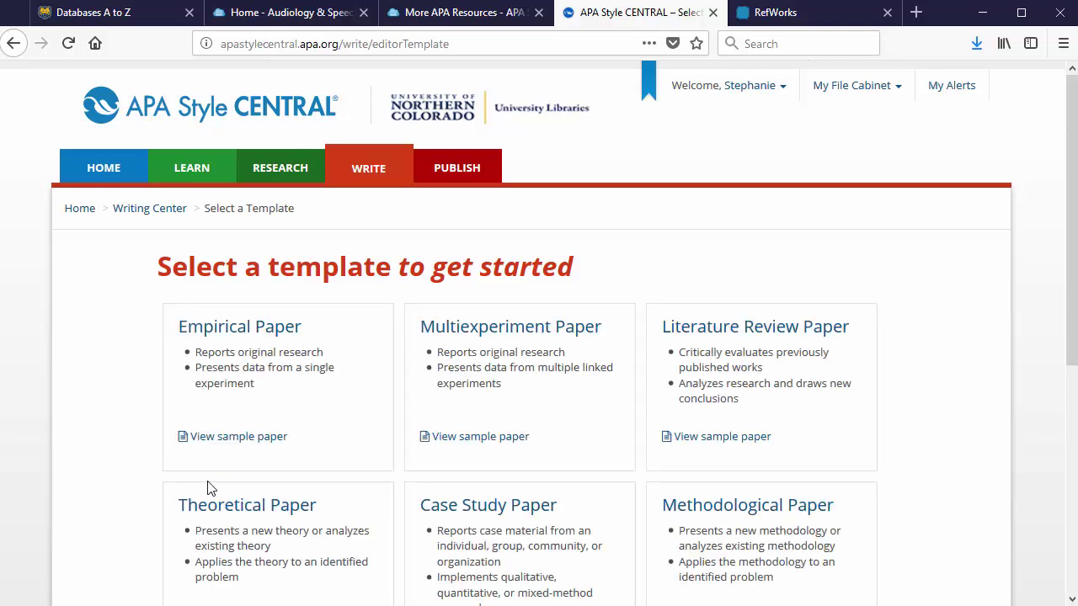
left_click(279, 334)
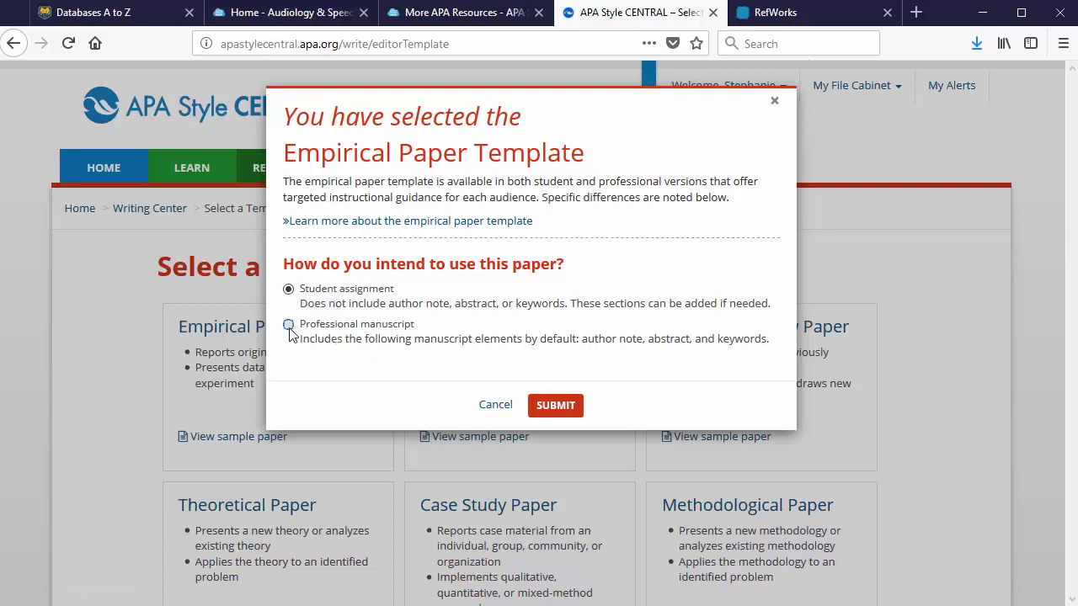
left_click(289, 325)
left_click(556, 405)
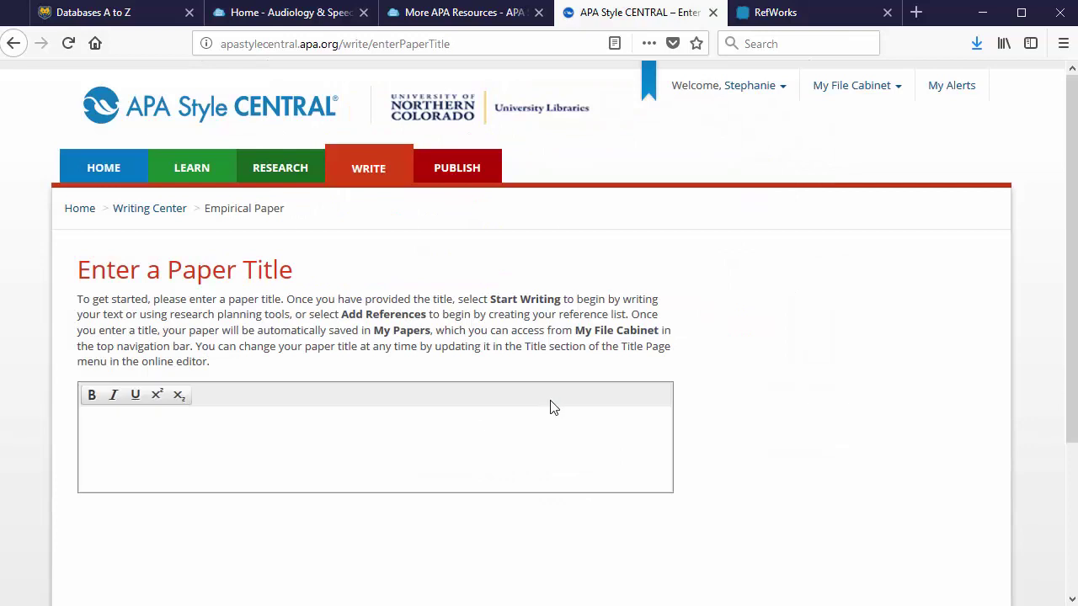
- Title the paper "Trial by Fire: APA Style Central", start writing it and dismiss the help video offer
left_click(400, 426)
key("BackSpace")
type("Trial by Fire:")
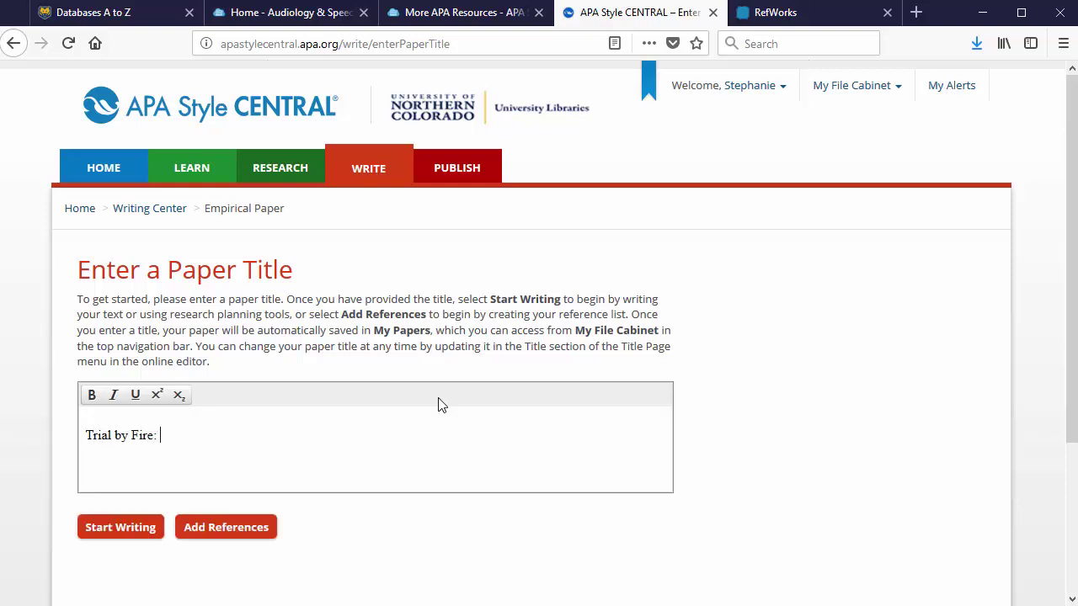
type("tyu")
left_click(141, 529)
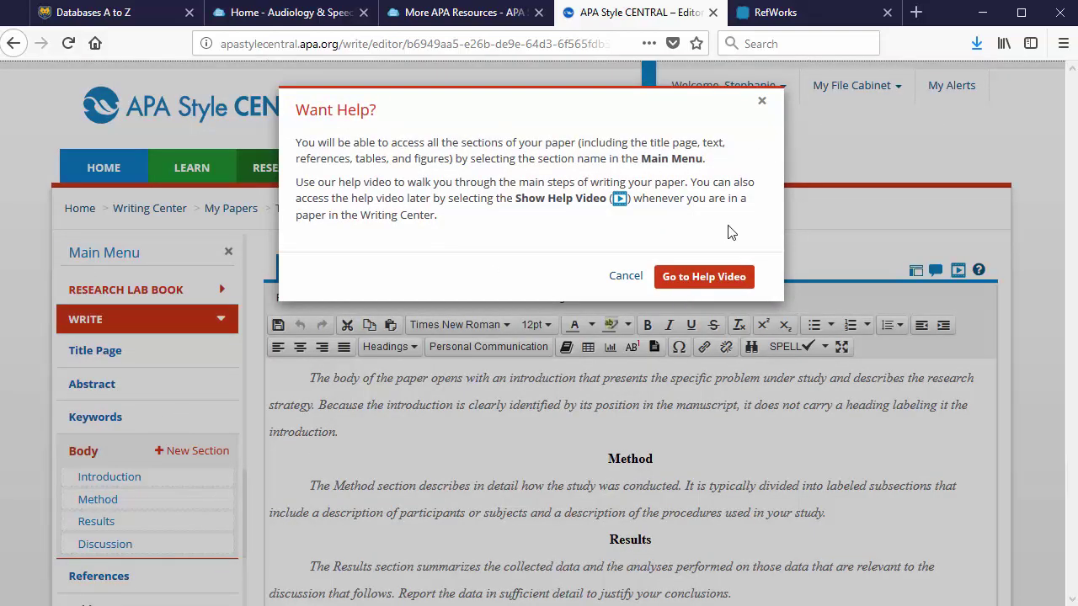
left_click(762, 102)
- Add a new section named Conclusion to the paper's Body
scroll(152, 447, "down", 2)
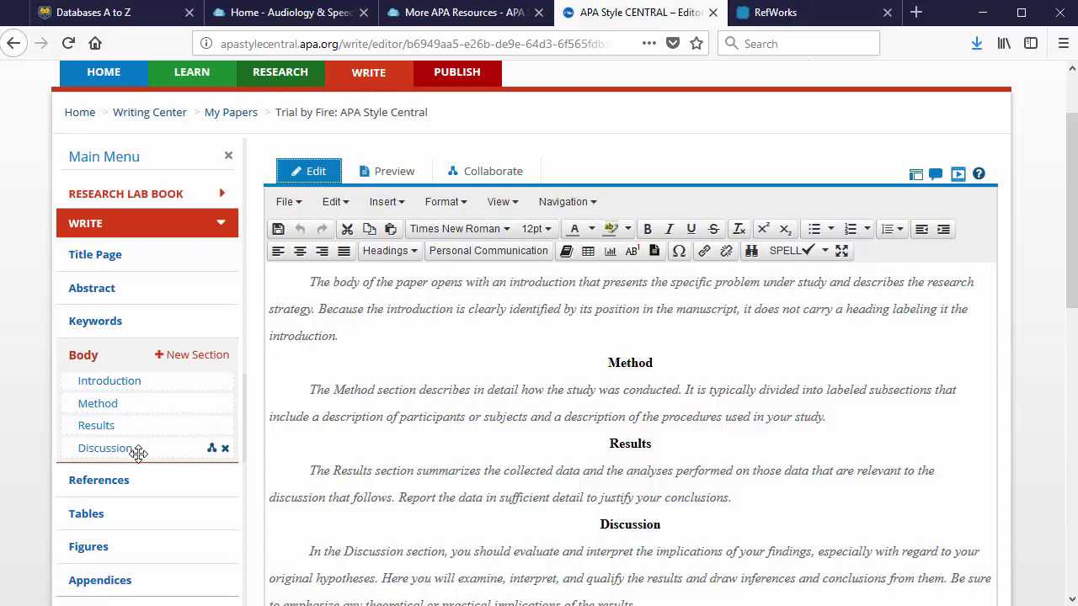
left_click(196, 356)
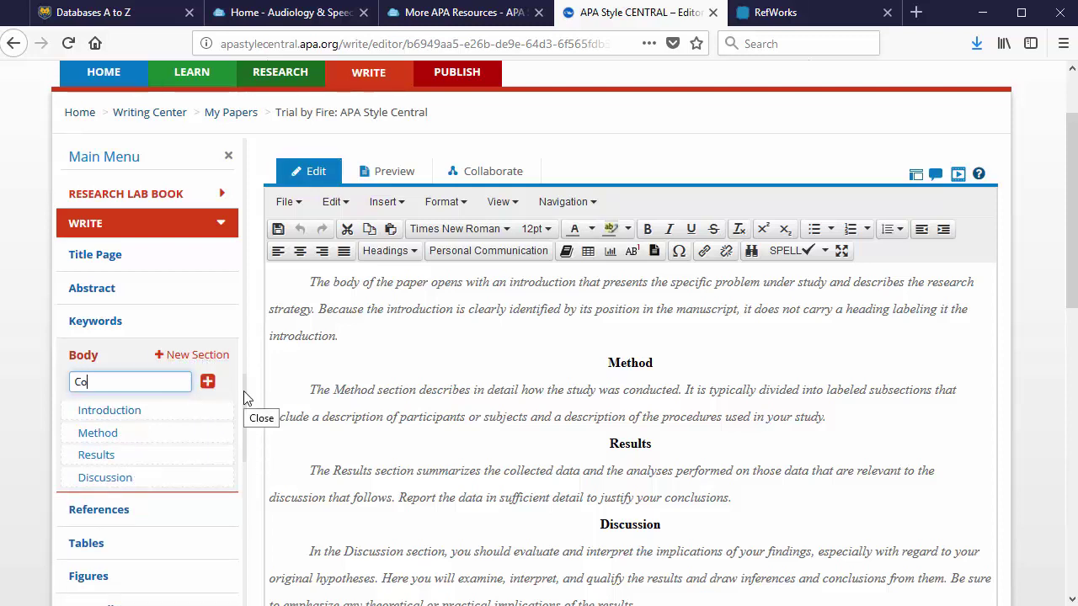
type("Conclusion")
left_click(209, 384)
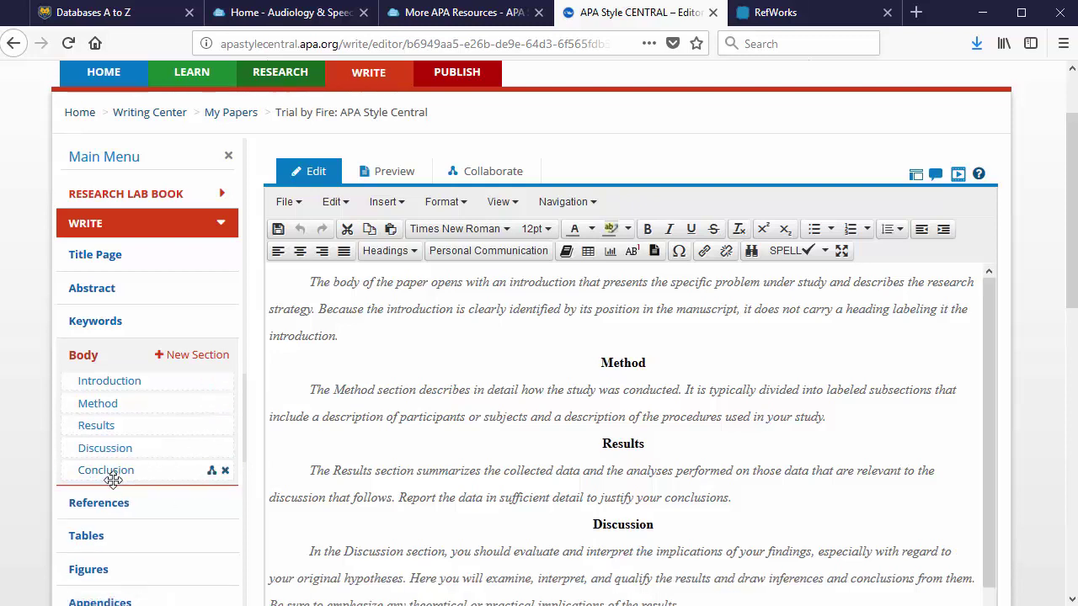
- Set the title page's running head to APA FIRE, save it and continue to the Authors form
left_click(114, 256)
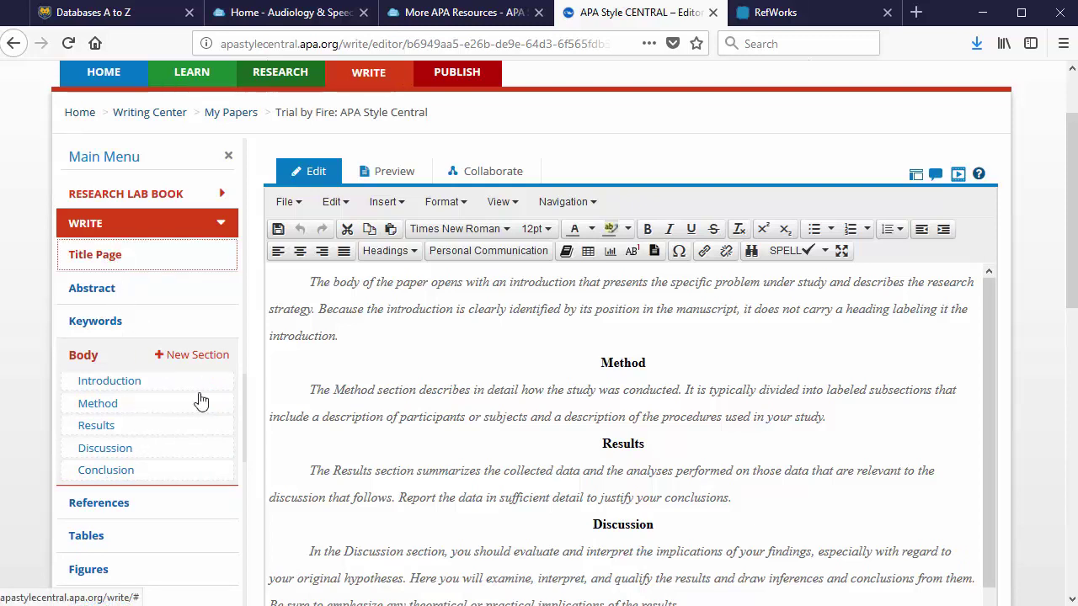
left_click(622, 359)
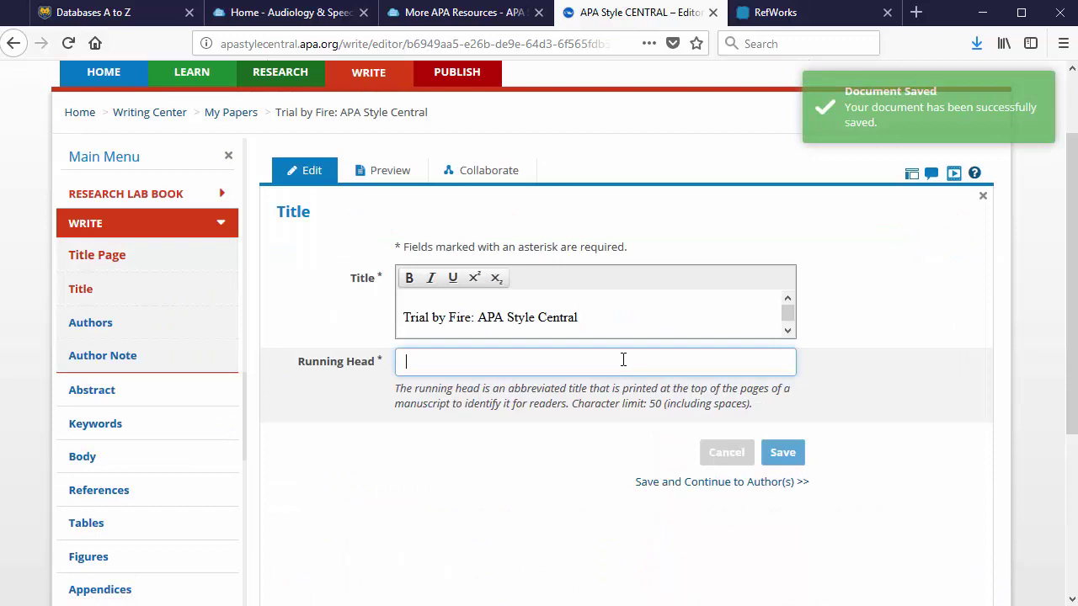
type("APA FIRE")
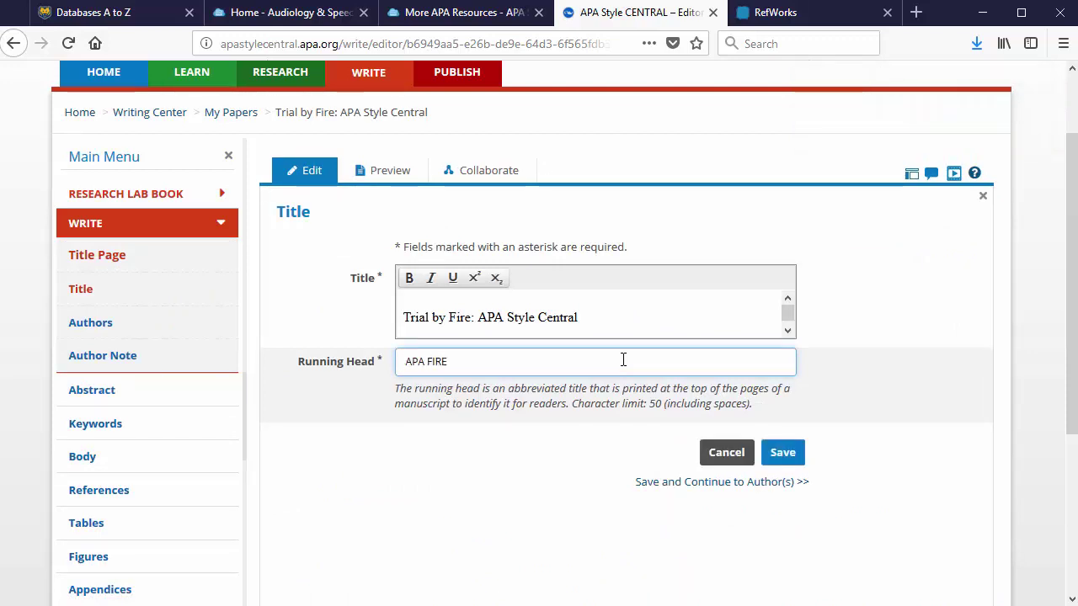
left_click(783, 453)
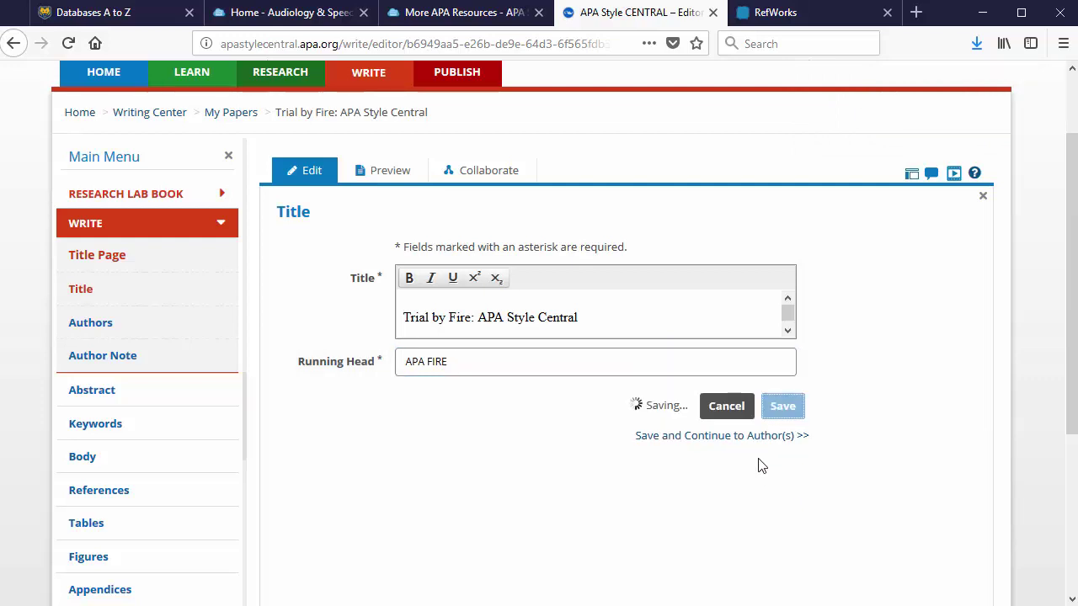
left_click(746, 444)
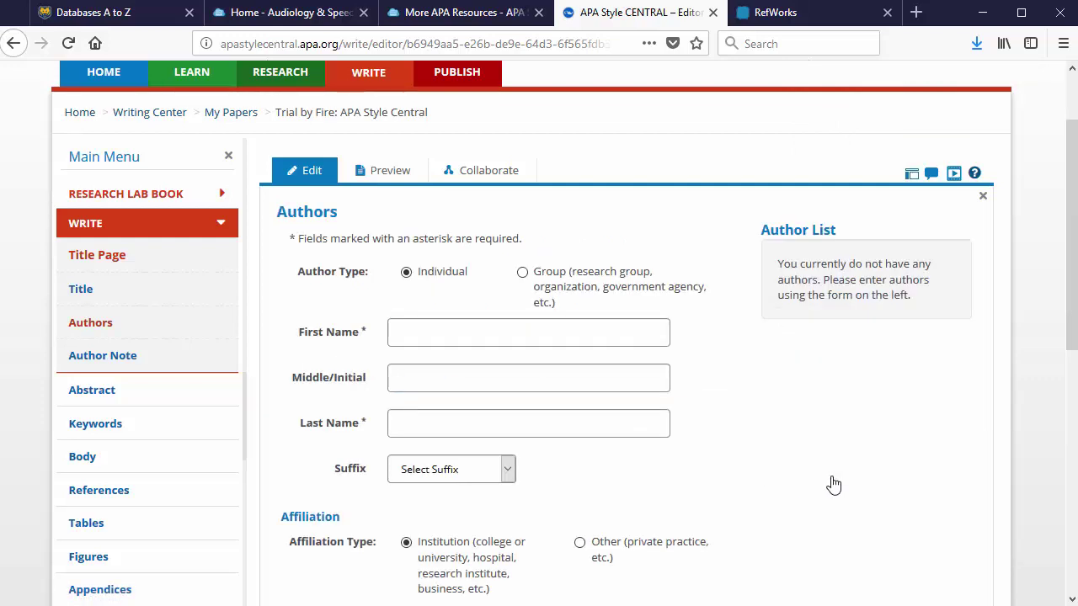
- Add an individual author with first and last name and the affiliation University of Northern Colorado to the author list
left_click(451, 333)
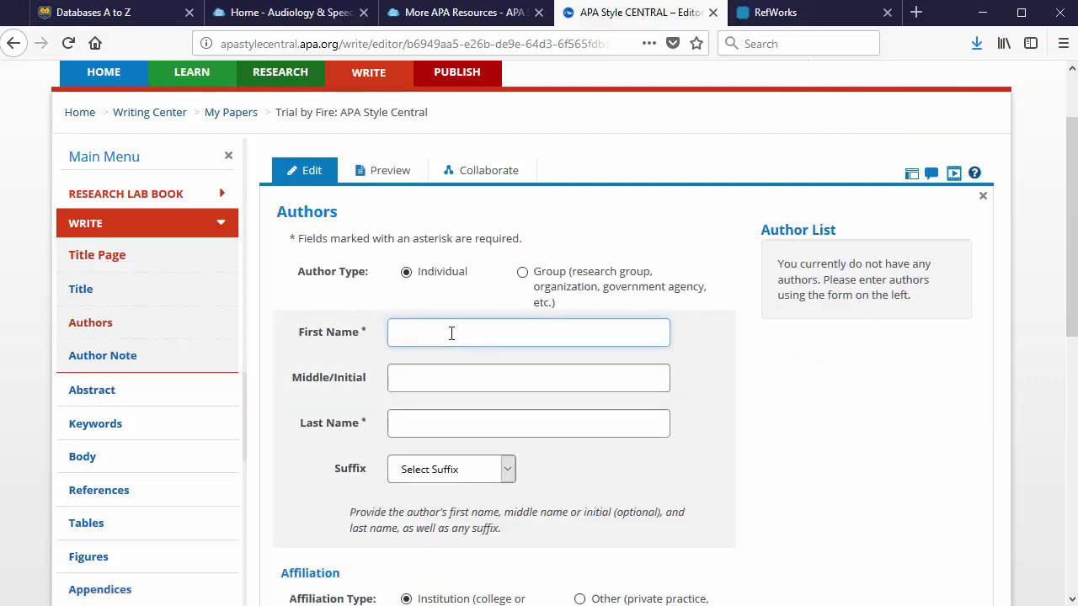
type("Stephanie")
key("Tab")
key("Tab")
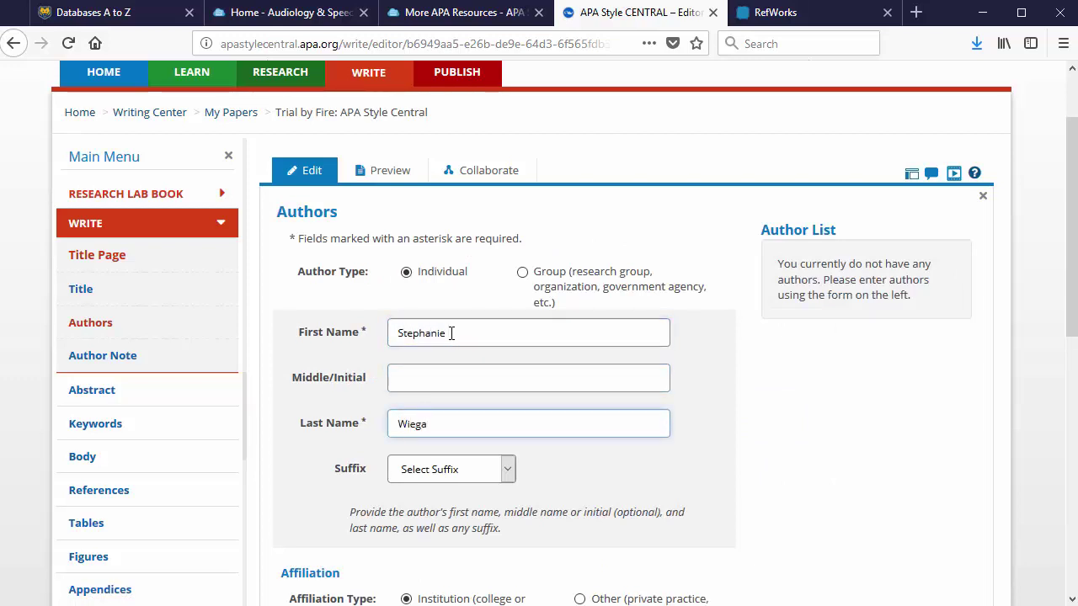
key("Tab")
key("Tab")
key("Tab")
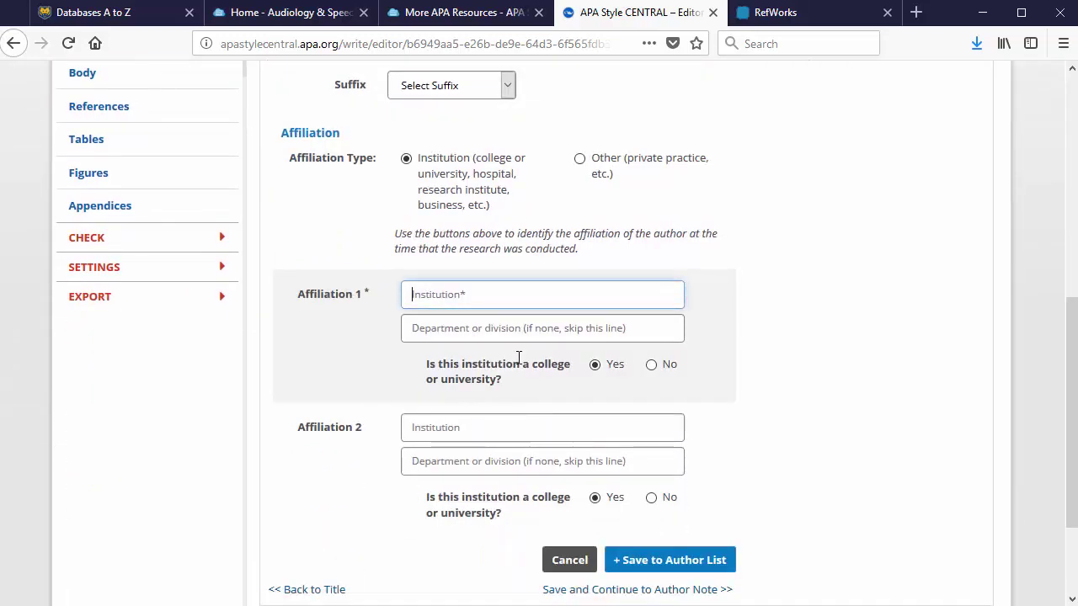
type("University of Northern Colorado")
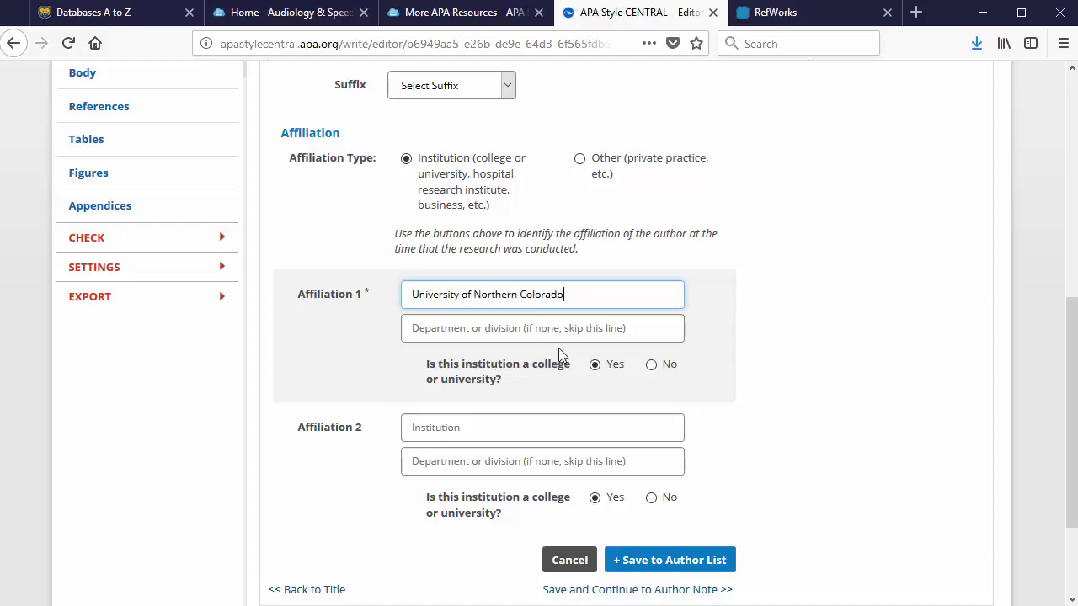
left_click(678, 562)
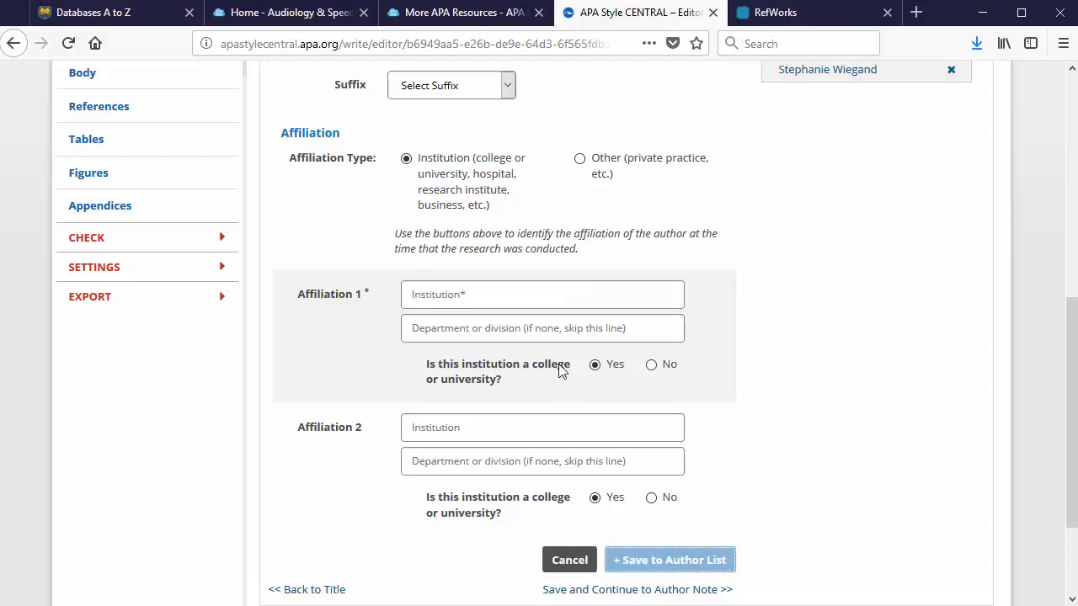
- Return to the Body of the paper for editing
scroll(180, 392, "up", 3)
scroll(180, 393, "up", 2)
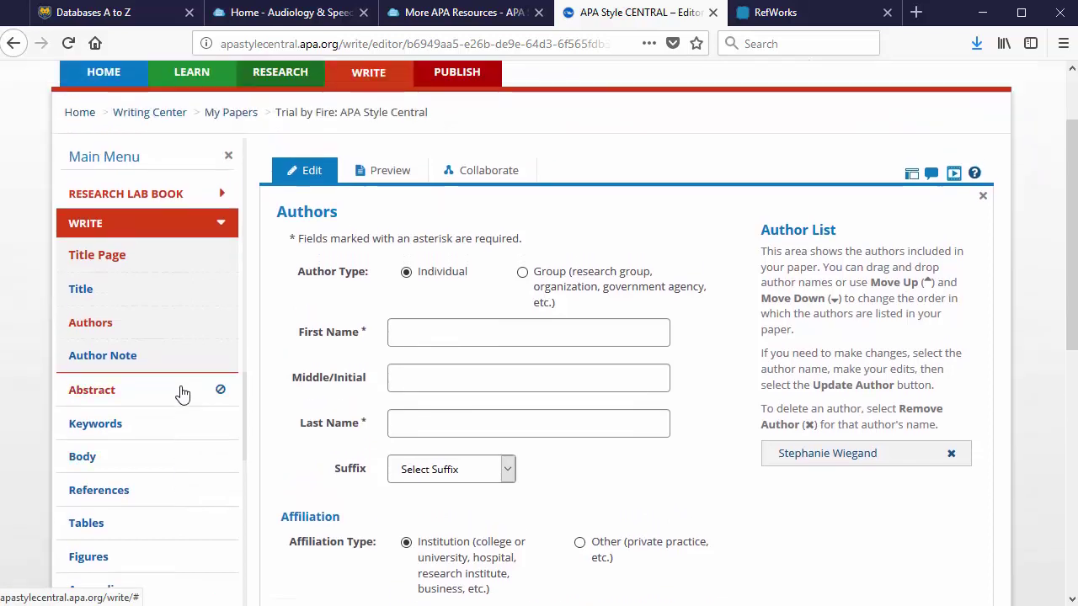
scroll(180, 393, "down", 2)
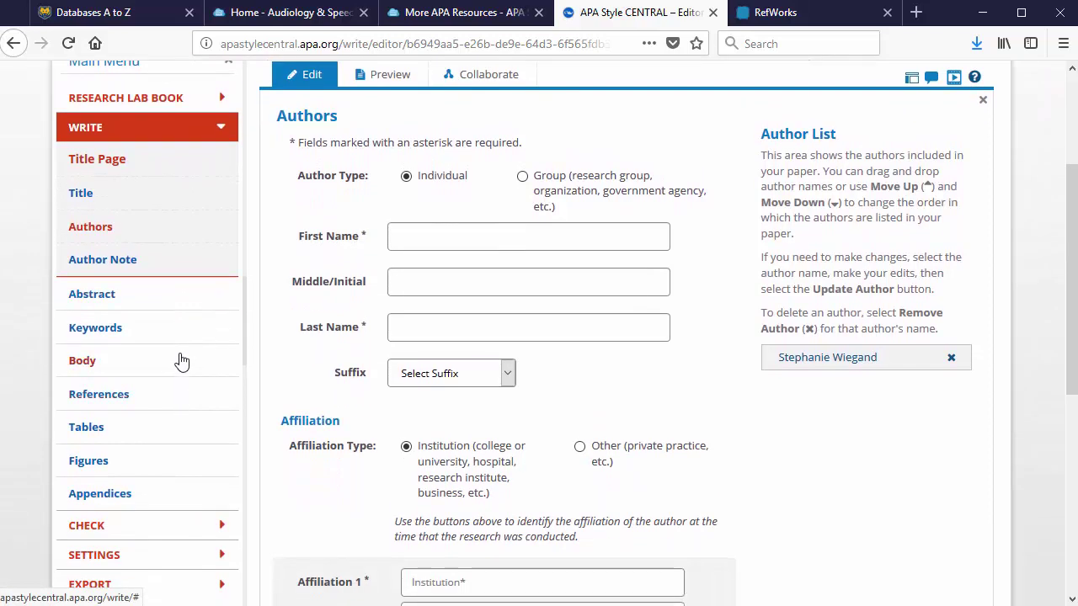
left_click(99, 365)
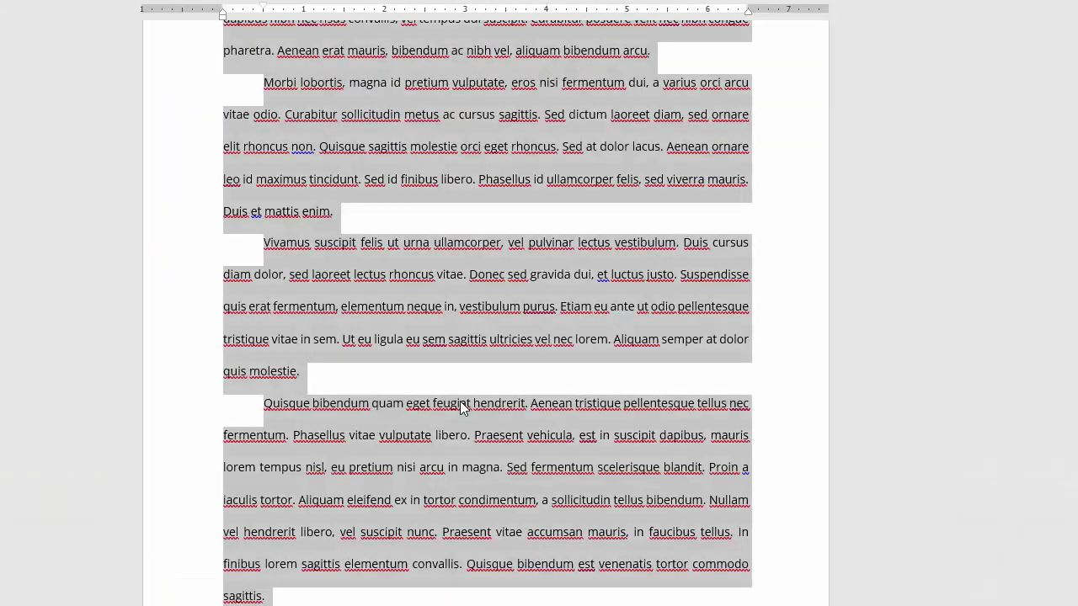
- Copy the selected lorem ipsum text from the Word document and paste it over the Introduction's placeholder text in APA Style CENTRAL
scroll(460, 401, "up", 4)
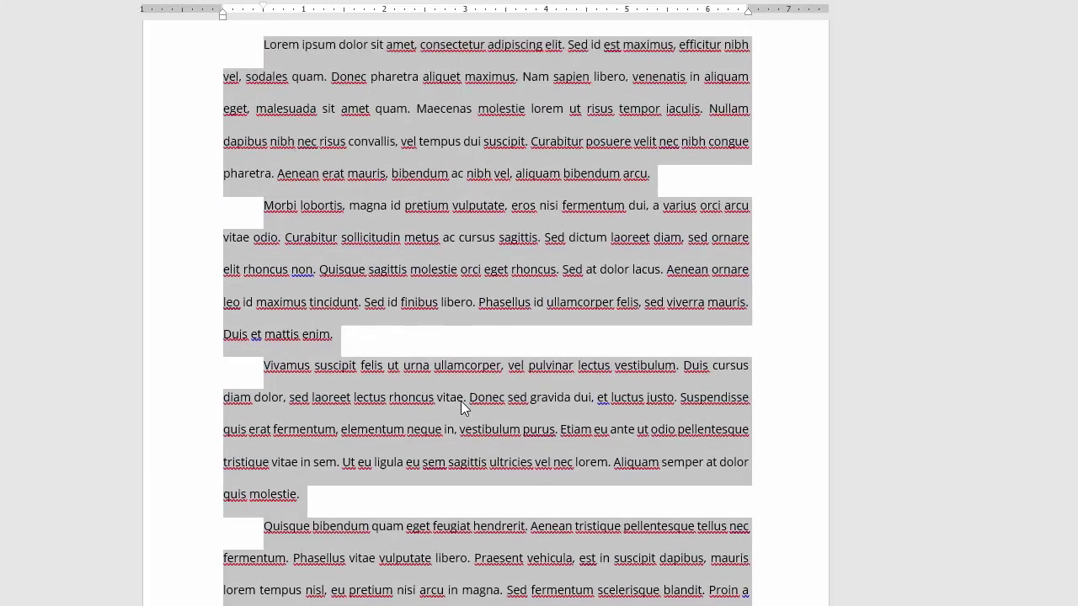
scroll(461, 401, "down", 2)
right_click(434, 369)
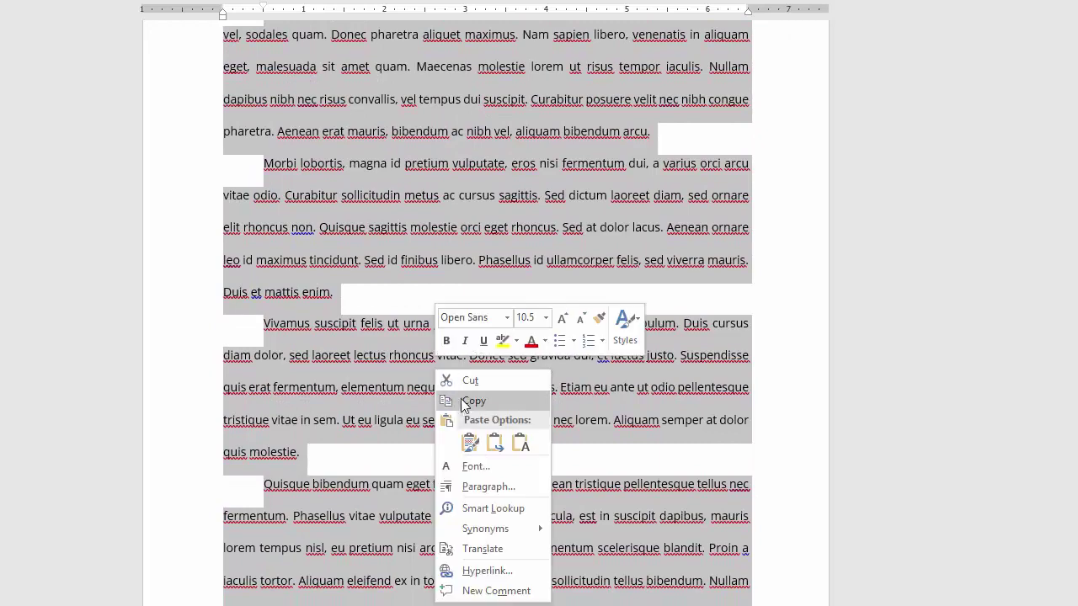
left_click(468, 406)
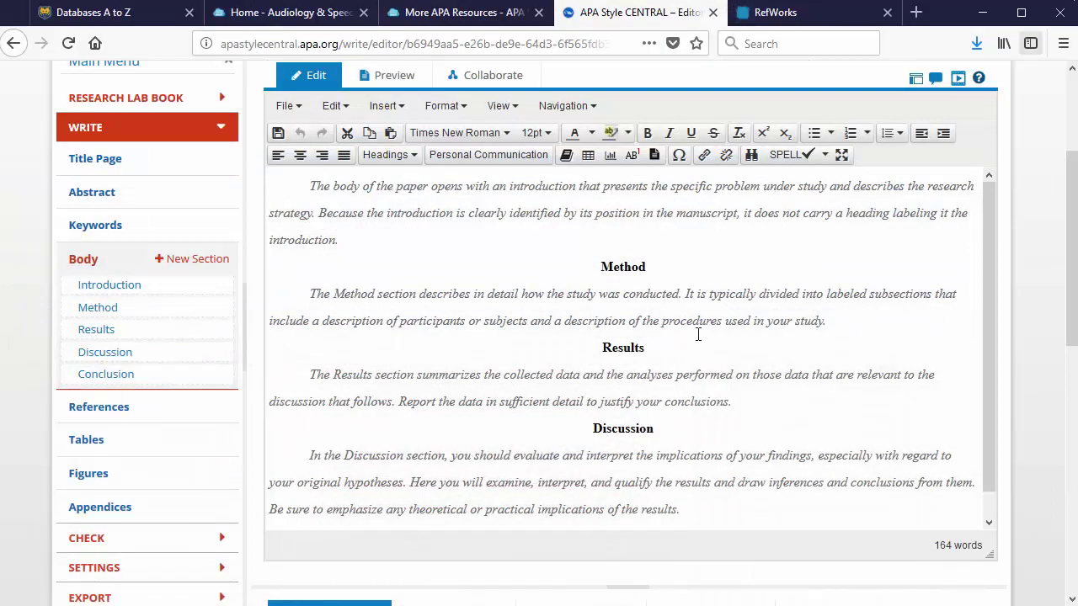
left_click(312, 188)
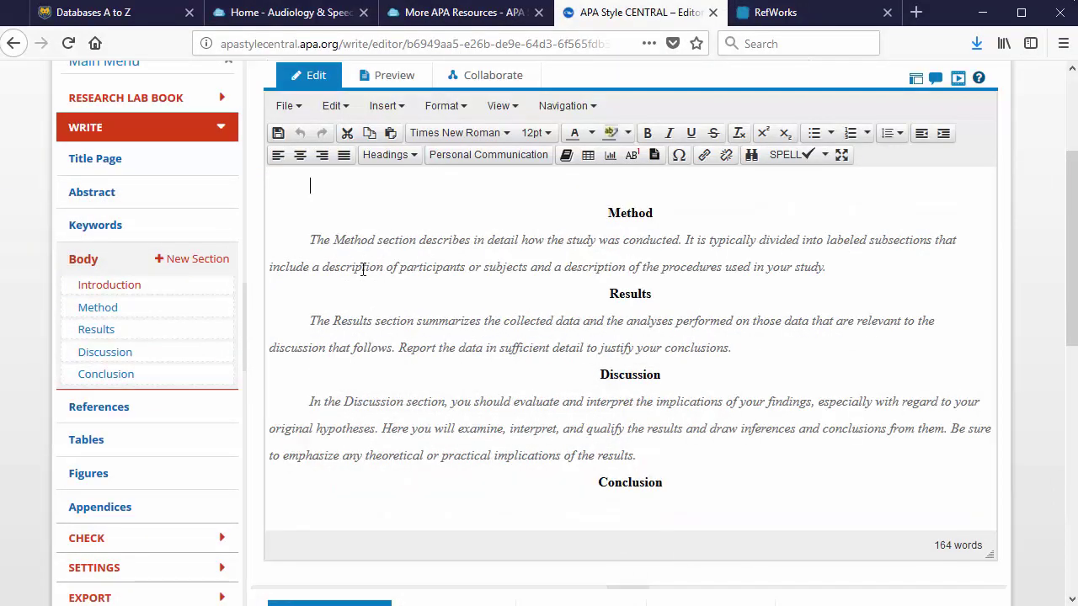
key("ctrl+v")
- Indent the first line of each pasted Introduction paragraph, from "Lorem ipsum dolor" through "Vestibulum imperdiet"
scroll(362, 269, "up", 10)
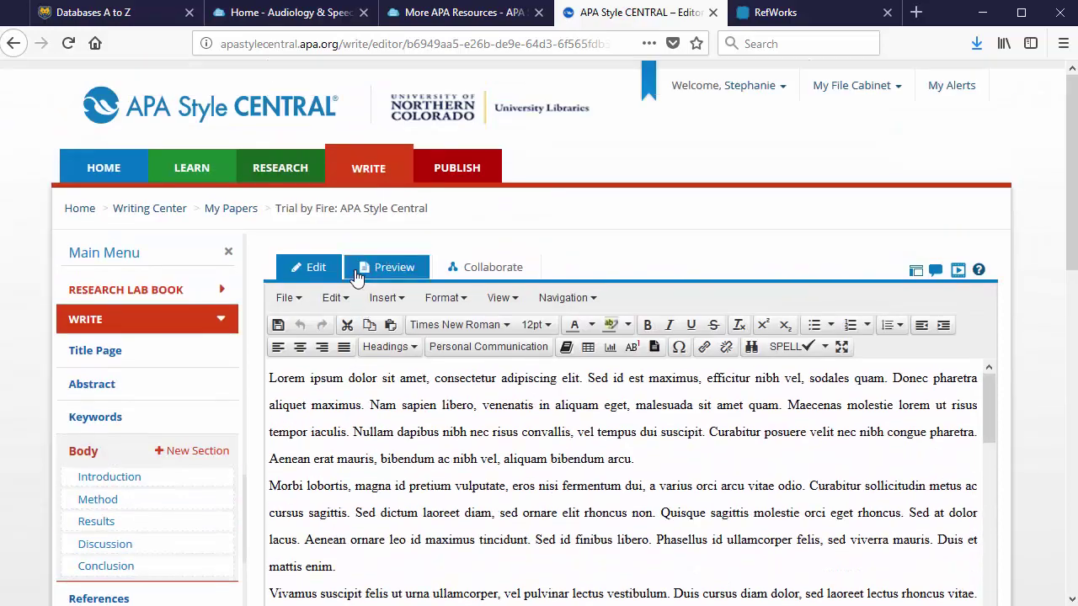
left_click(269, 379)
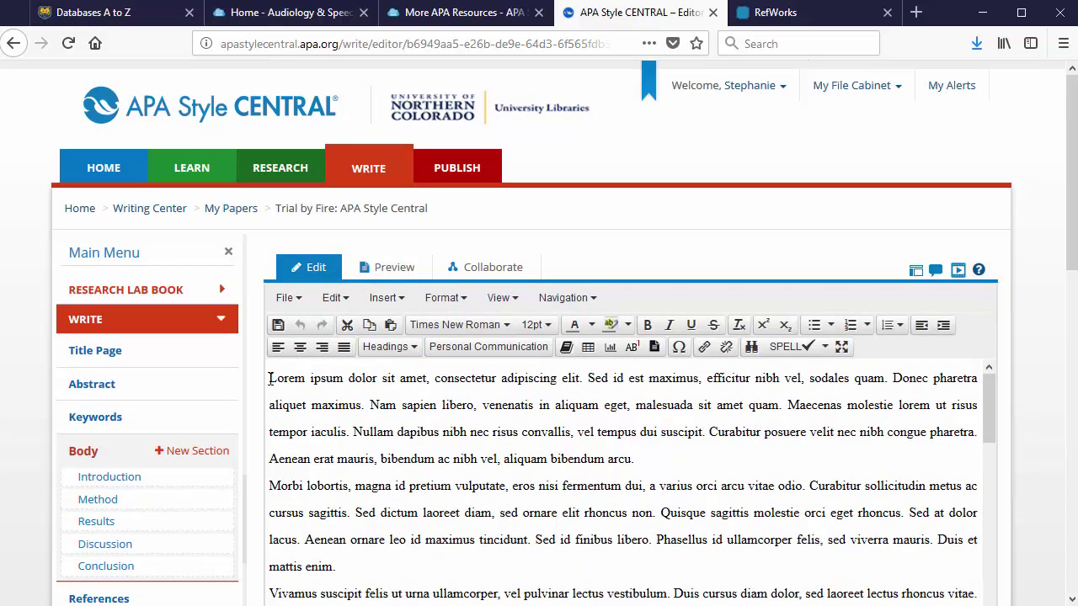
key("Tab")
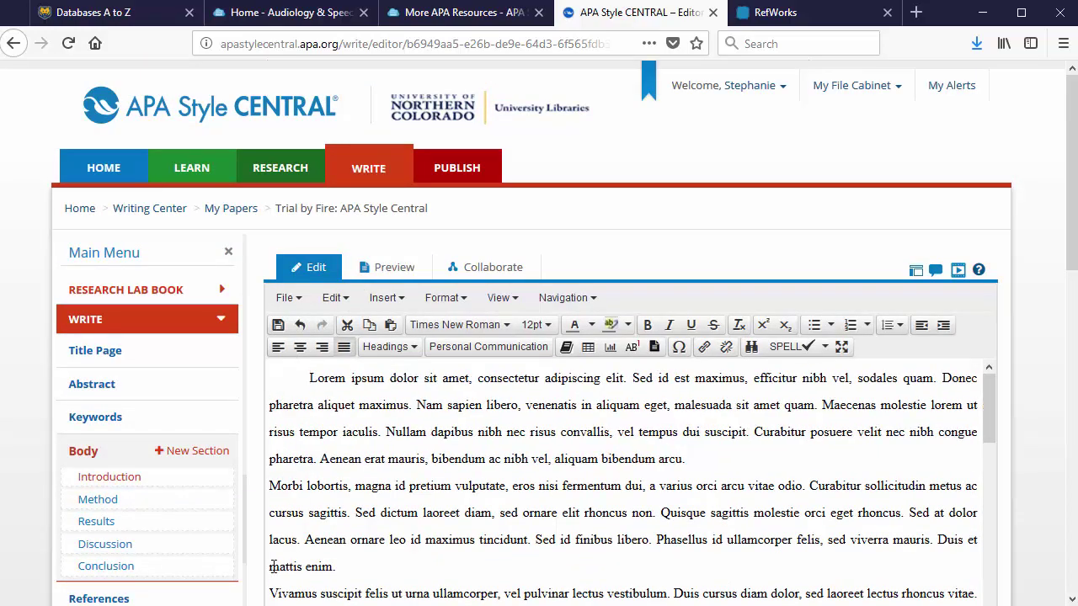
left_click(268, 486)
key("Tab")
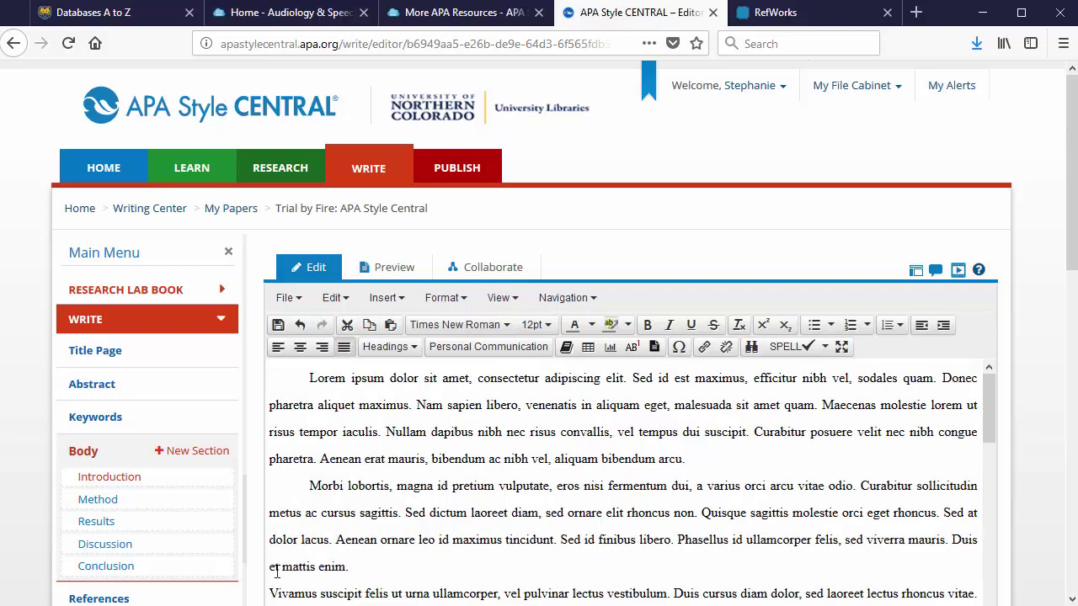
left_click(269, 594)
key("Tab")
scroll(371, 526, "down", 5)
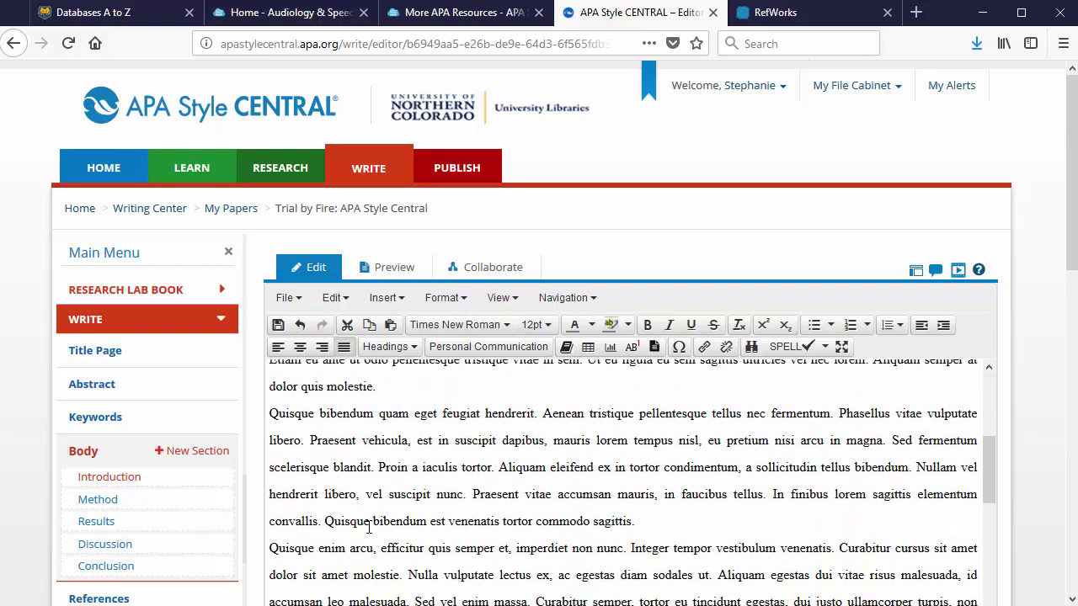
left_click(269, 413)
key("Tab")
scroll(337, 489, "down", 2)
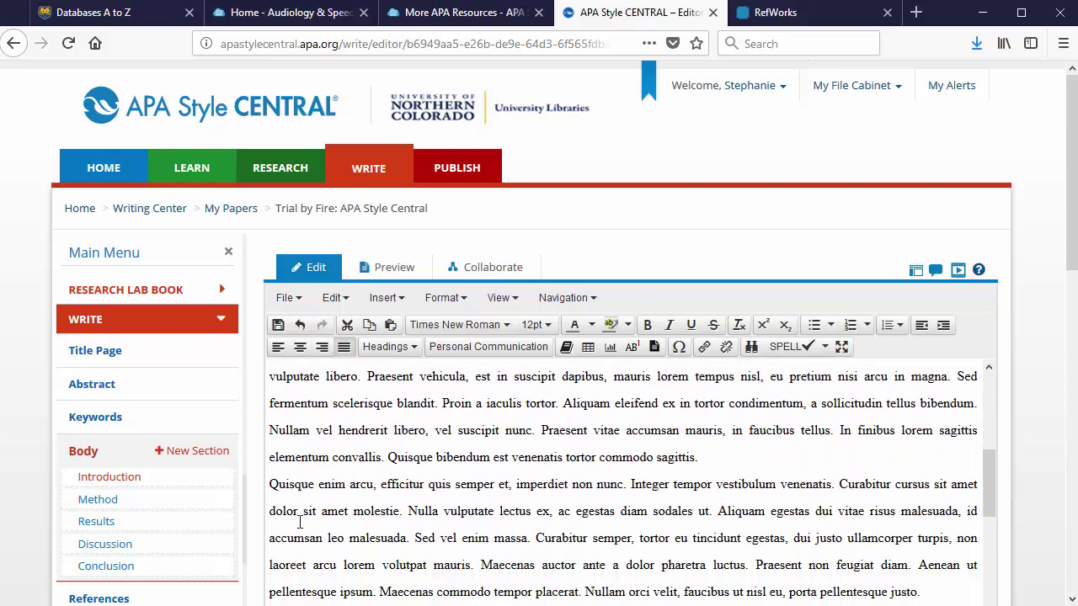
scroll(296, 507, "up", 2)
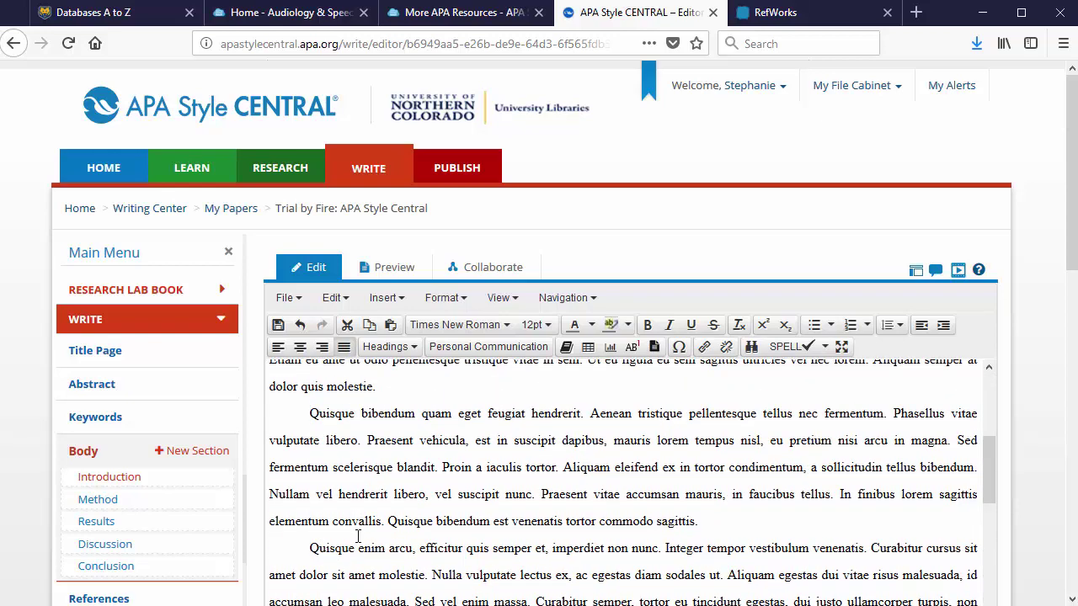
scroll(353, 543, "down", 5)
scroll(352, 544, "up", 1)
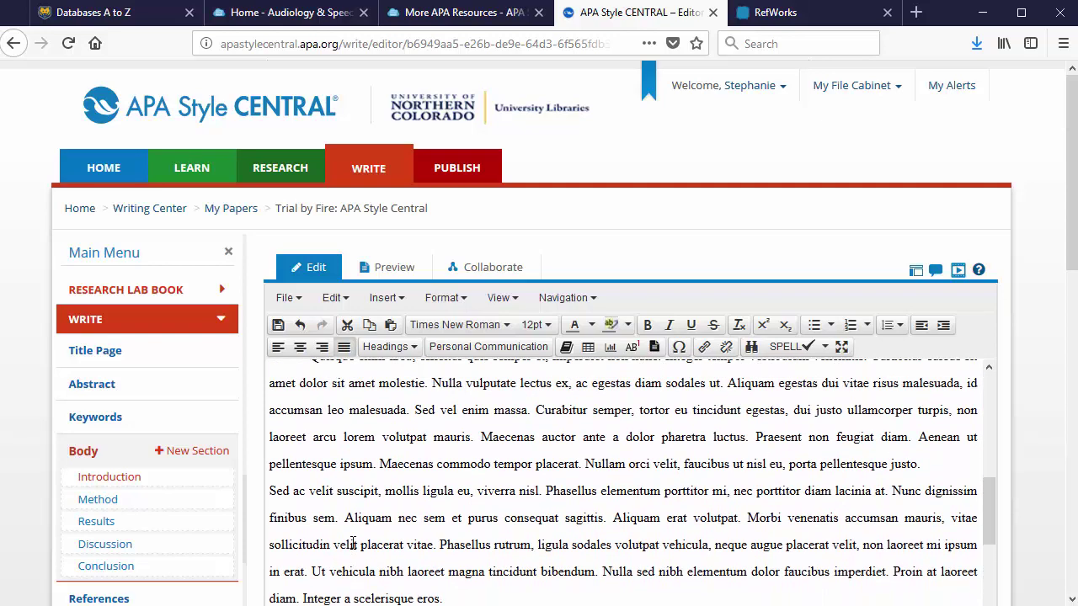
scroll(272, 413, "down", 2)
key("Tab")
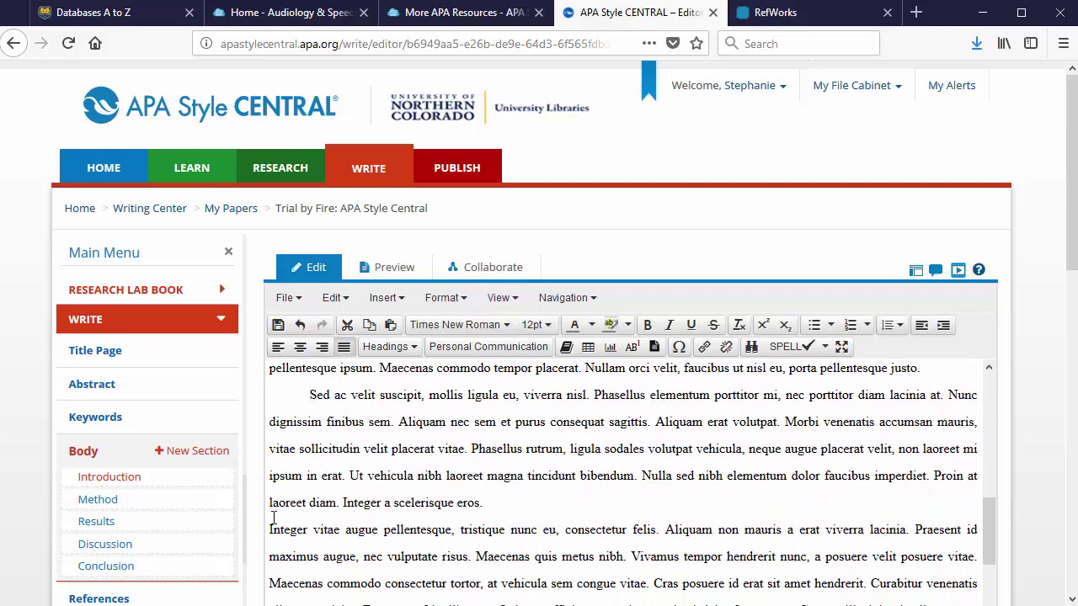
key("Tab")
scroll(313, 524, "down", 5)
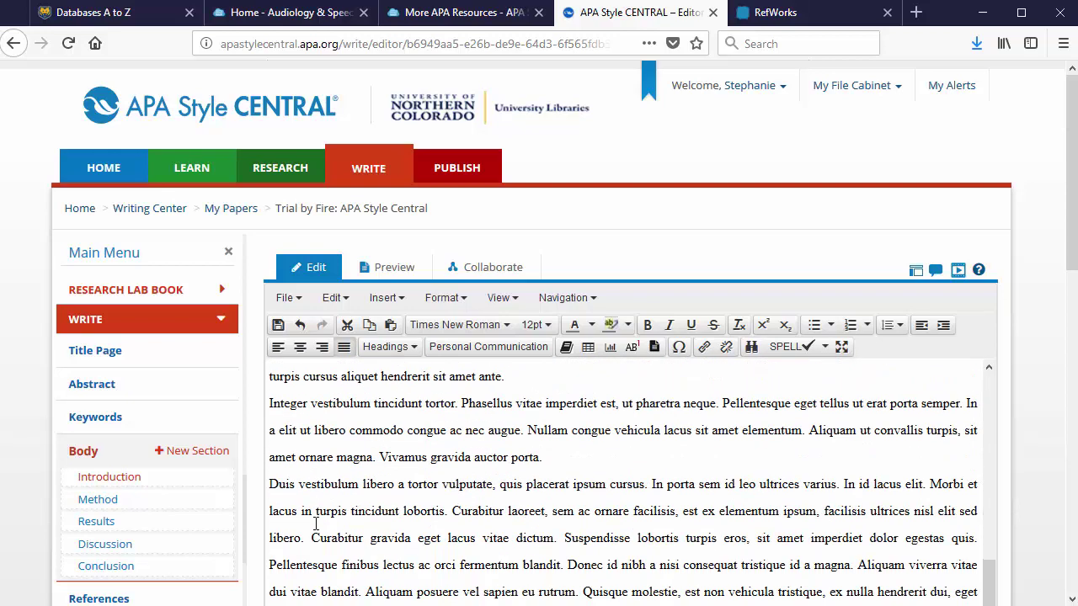
scroll(314, 523, "up", 3)
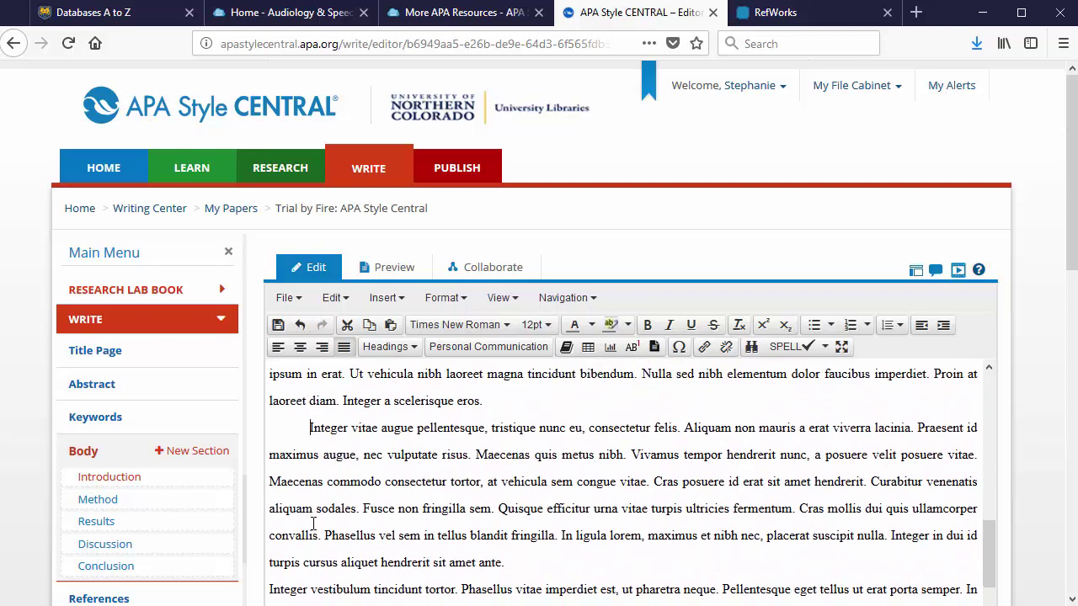
scroll(310, 524, "down", 3)
left_click(270, 500)
key("Tab")
scroll(282, 500, "down", 6)
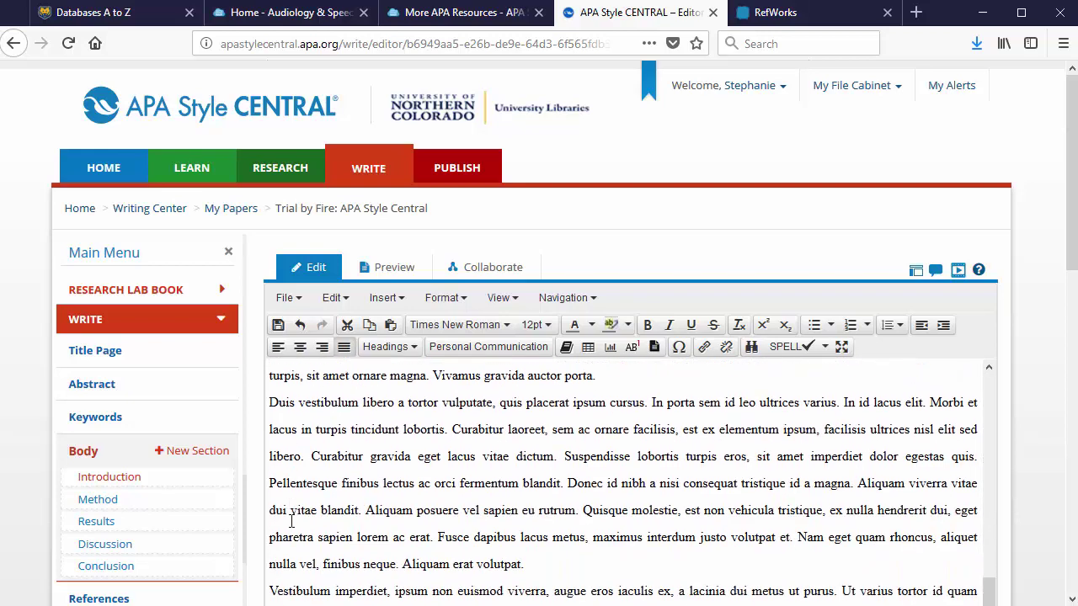
scroll(282, 497, "up", 3)
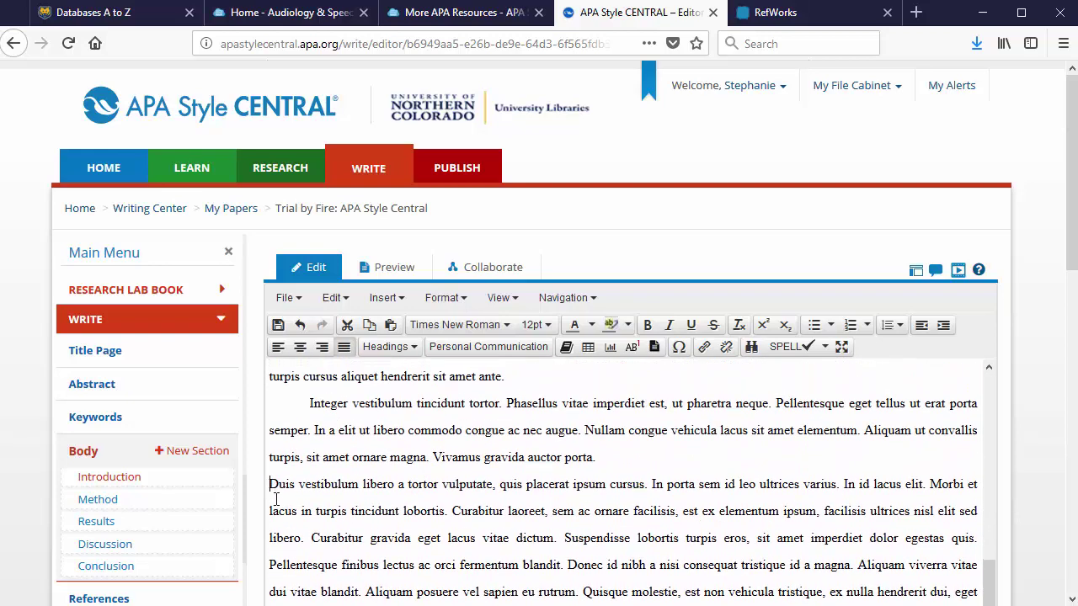
key("Tab")
scroll(278, 503, "down", 6)
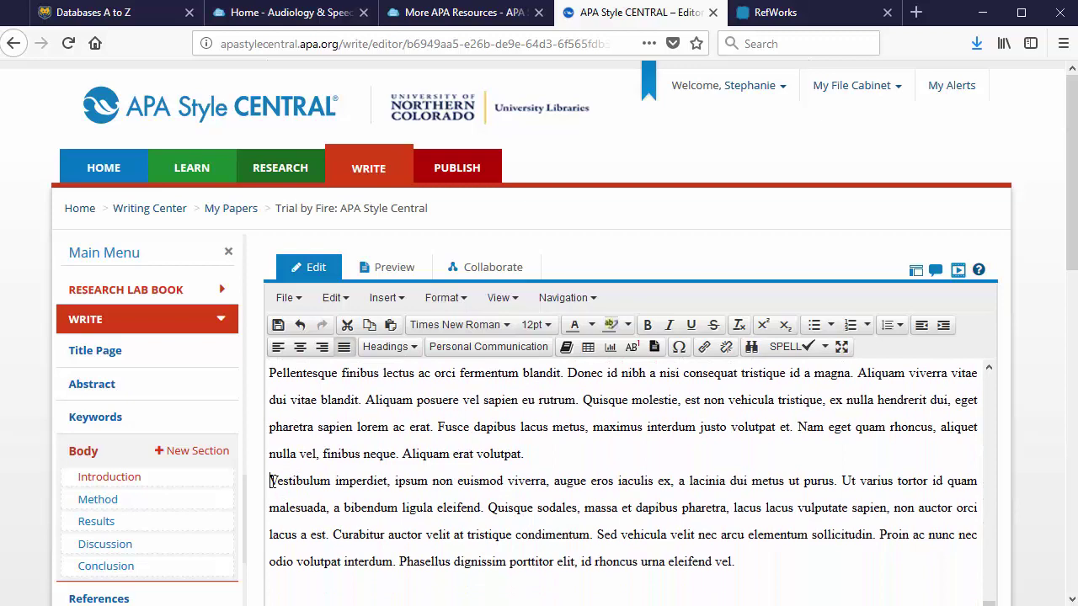
key("Tab")
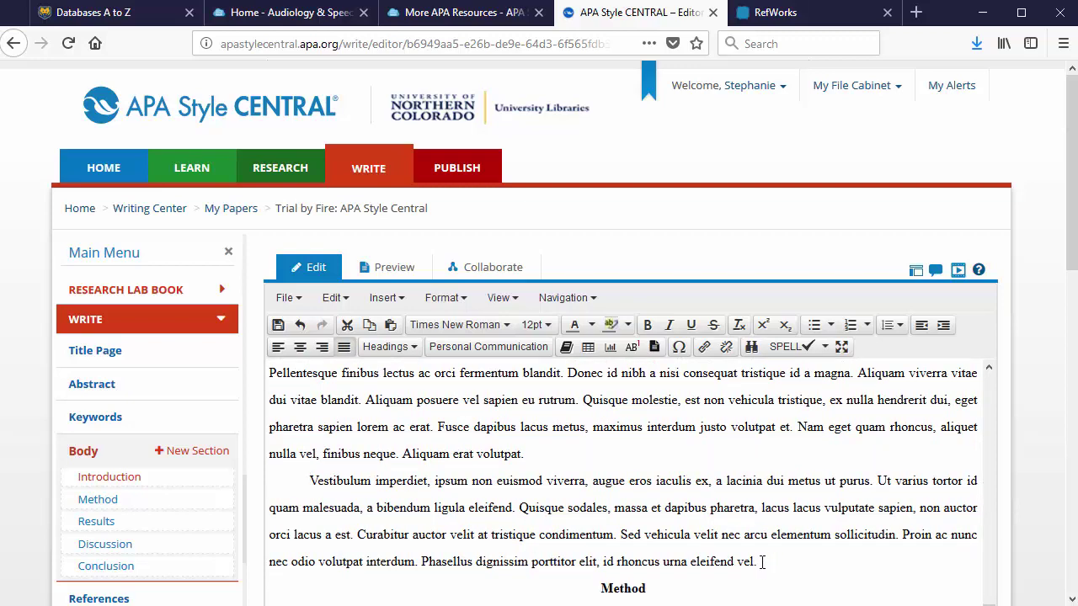
- Copy the Introduction's indented lorem ipsum paragraphs and paste them over the placeholder text in the Method section
key("ctrl+a")
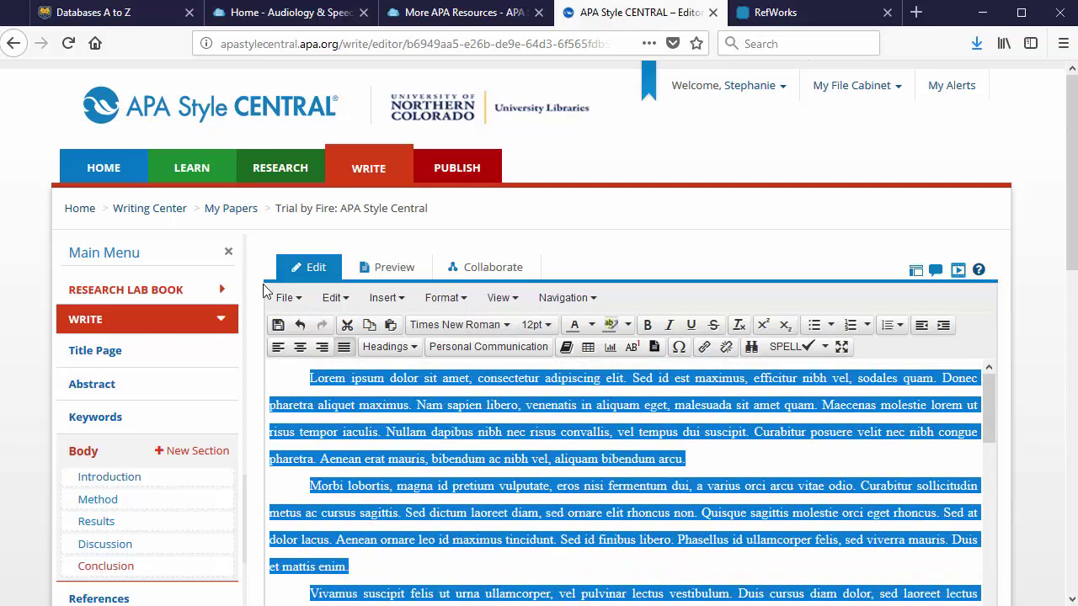
scroll(457, 447, "down", 10)
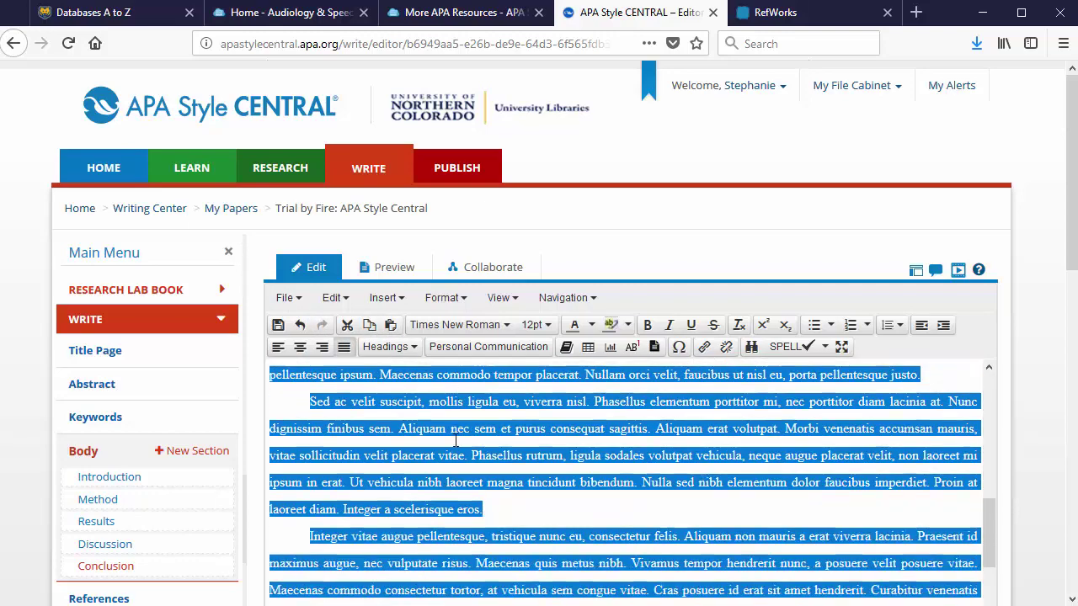
left_click(424, 461)
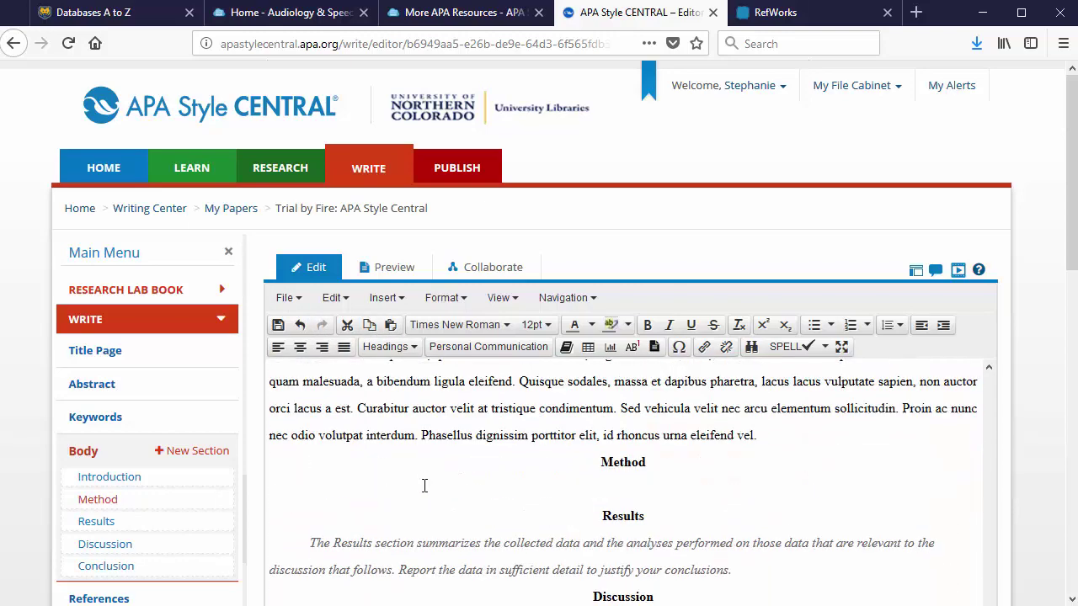
key("BackSpace")
key("BackSpace")
key("BackSpace")
key("BackSpace")
key("BackSpace")
key("BackSpace")
key("BackSpace")
key("BackSpace")
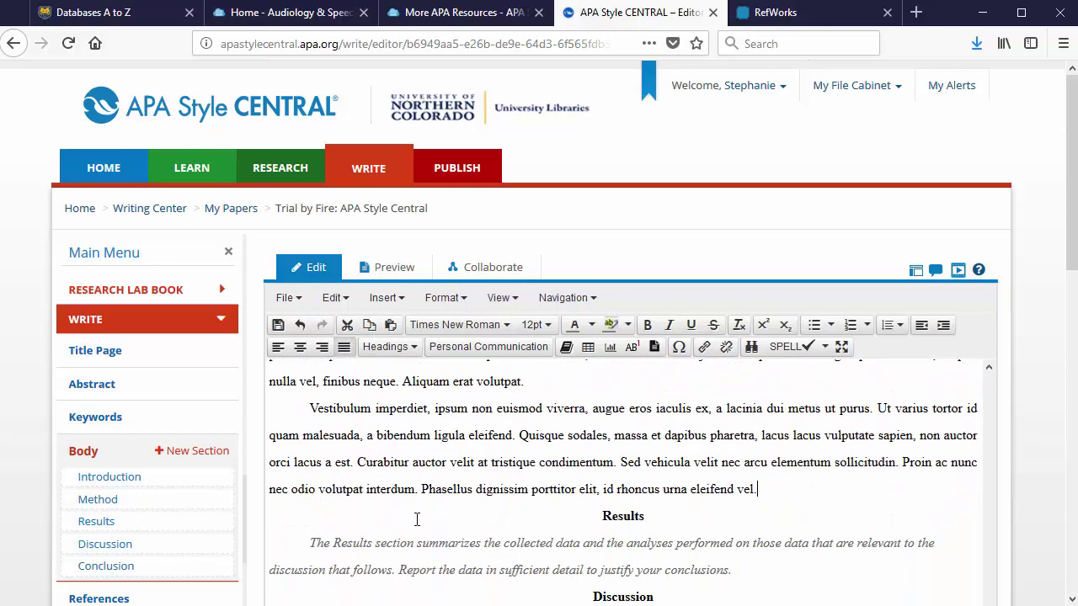
- Paste the copied lorem ipsum paragraphs over the placeholder text in the Results section
left_click(427, 545)
key("BackSpace")
key("BackSpace")
key("BackSpace")
key("BackSpace")
key("BackSpace")
key("BackSpace")
key("BackSpace")
key("BackSpace")
key("BackSpace")
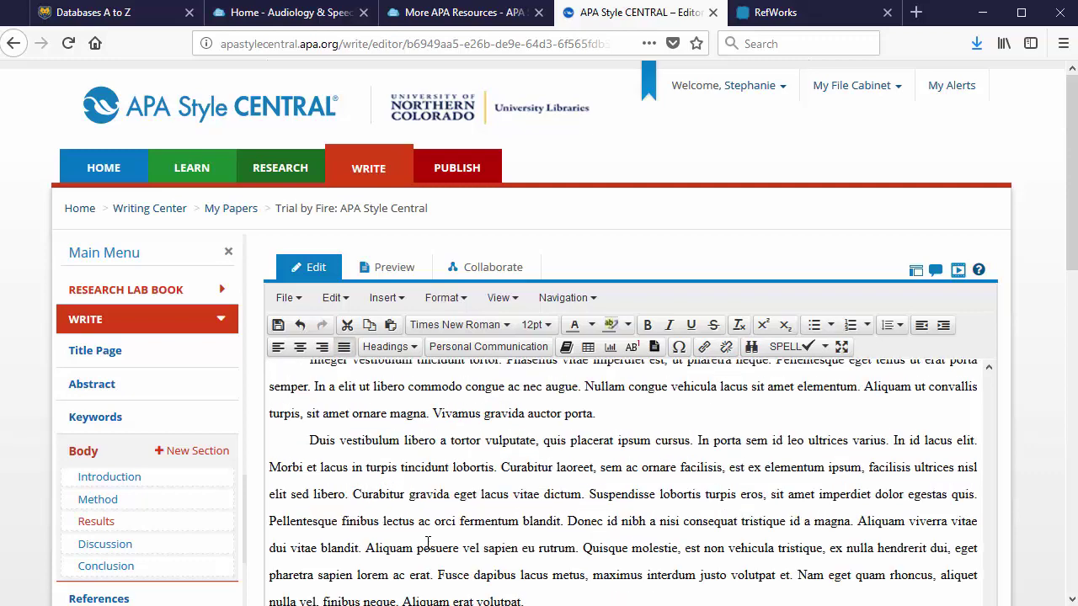
- Paste the copied paragraphs over the Discussion section's placeholder text and on a new line under the Conclusion heading
scroll(462, 548, "down", 5)
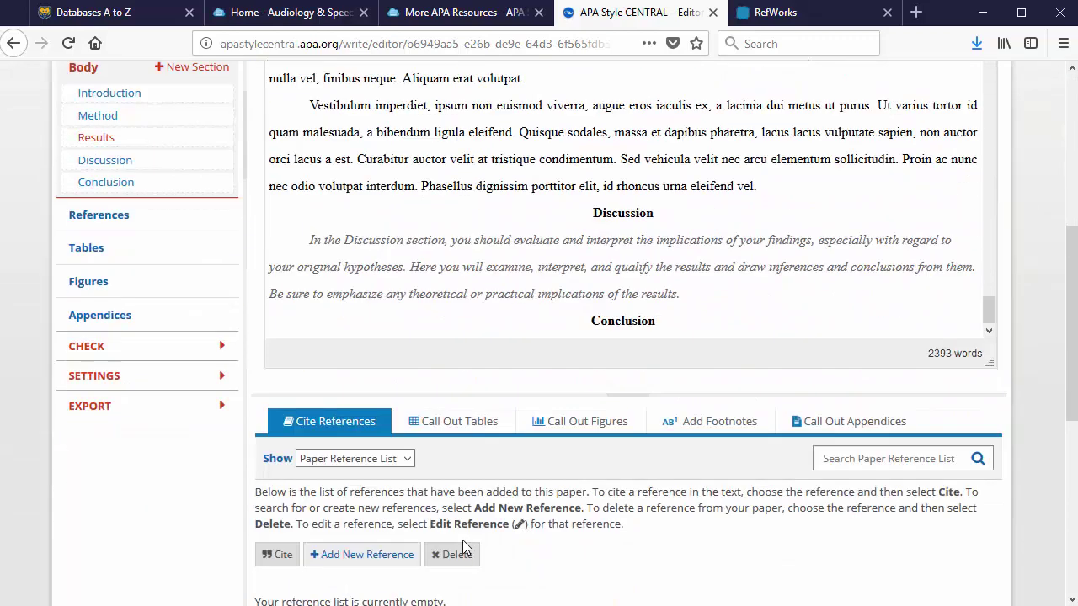
left_click(465, 262)
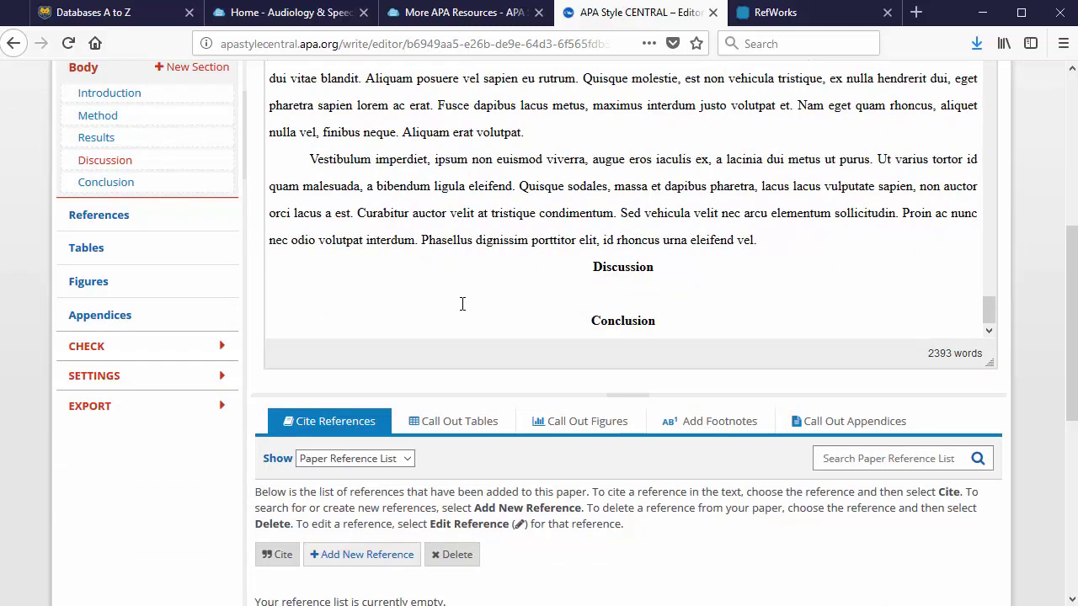
key("ctrl+v")
left_click(668, 328)
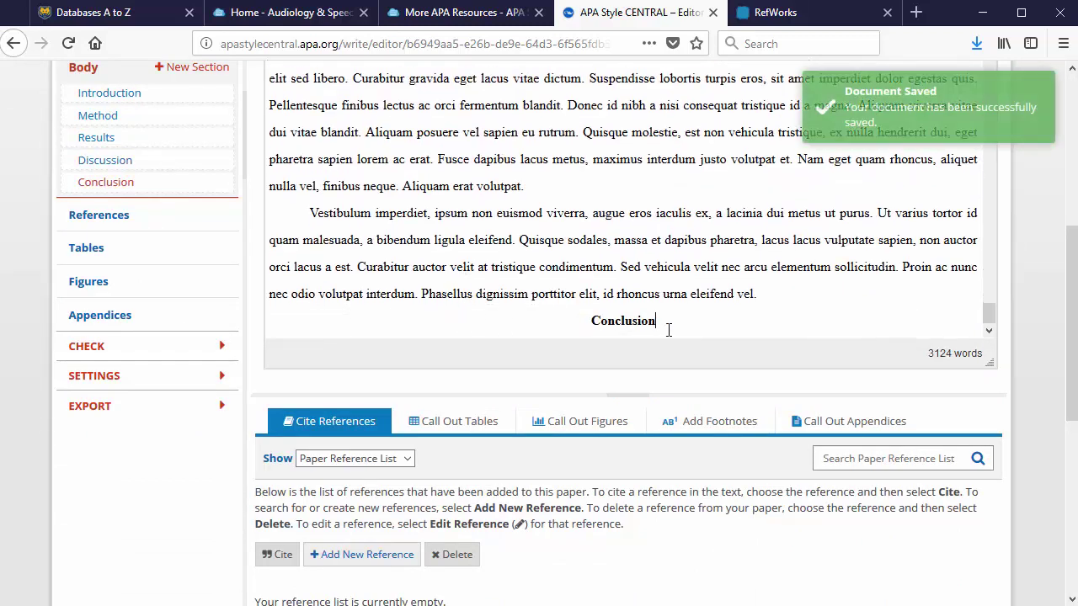
key("Return")
key("ctrl+v")
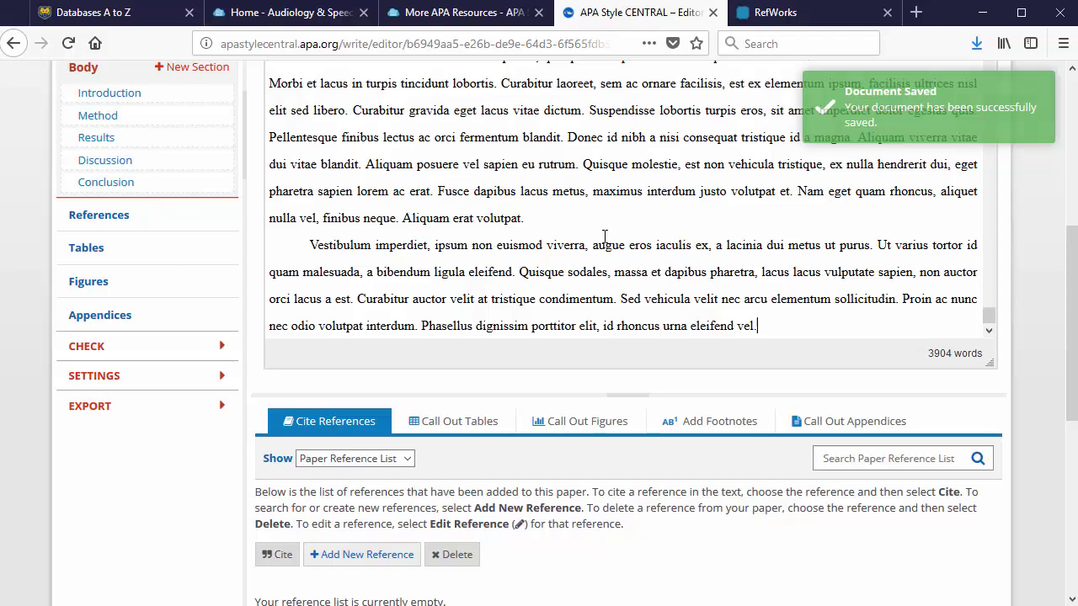
- Leave the paper for the Research Center and open its Add References page
scroll(610, 286, "up", 5)
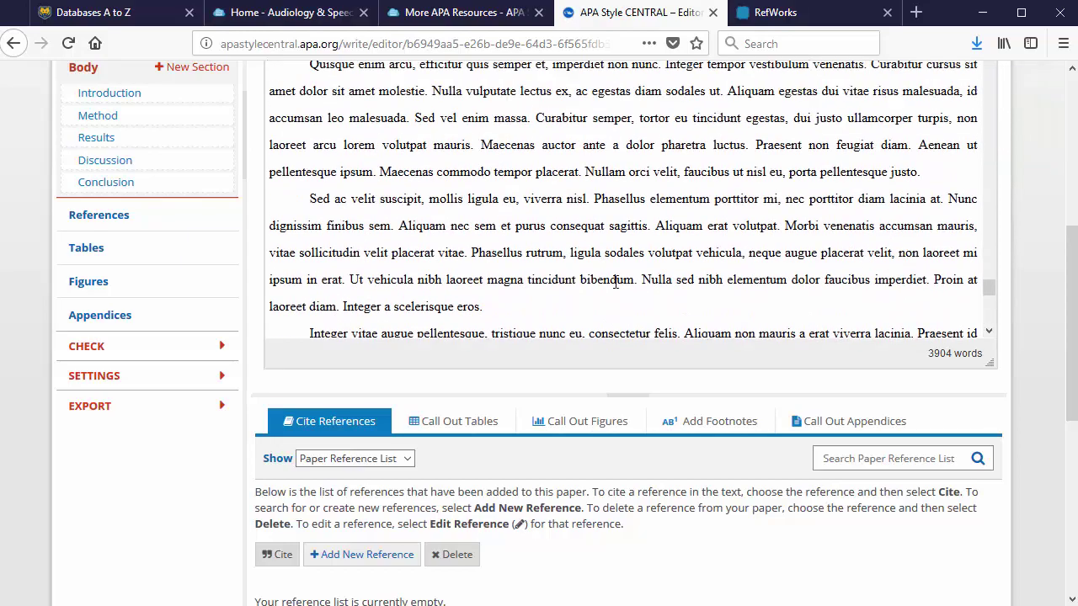
scroll(615, 282, "up", 10)
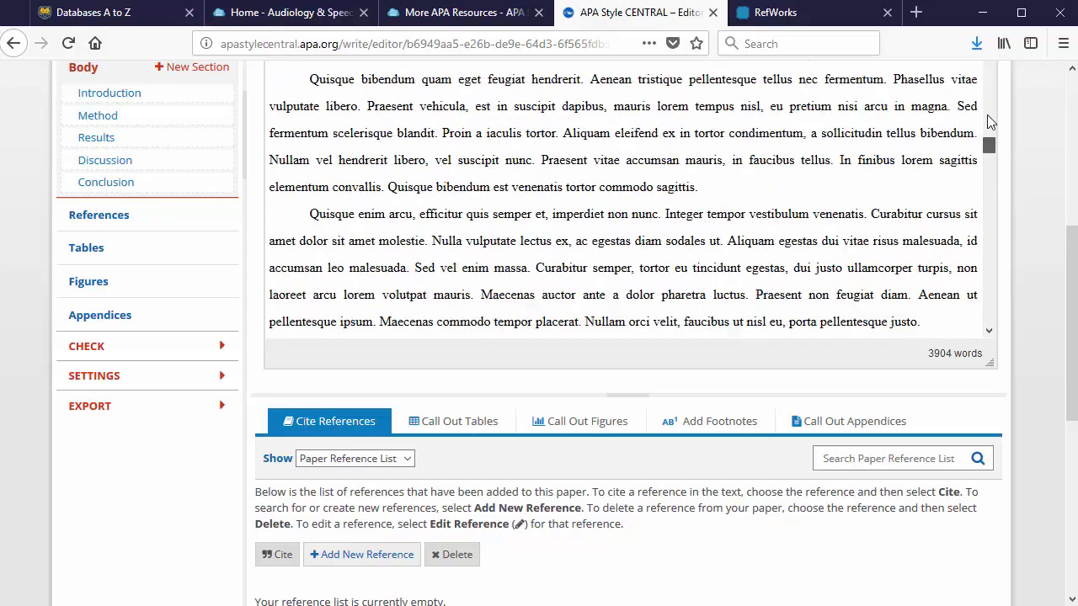
scroll(989, 122, "up", 5)
scroll(989, 122, "down", 10)
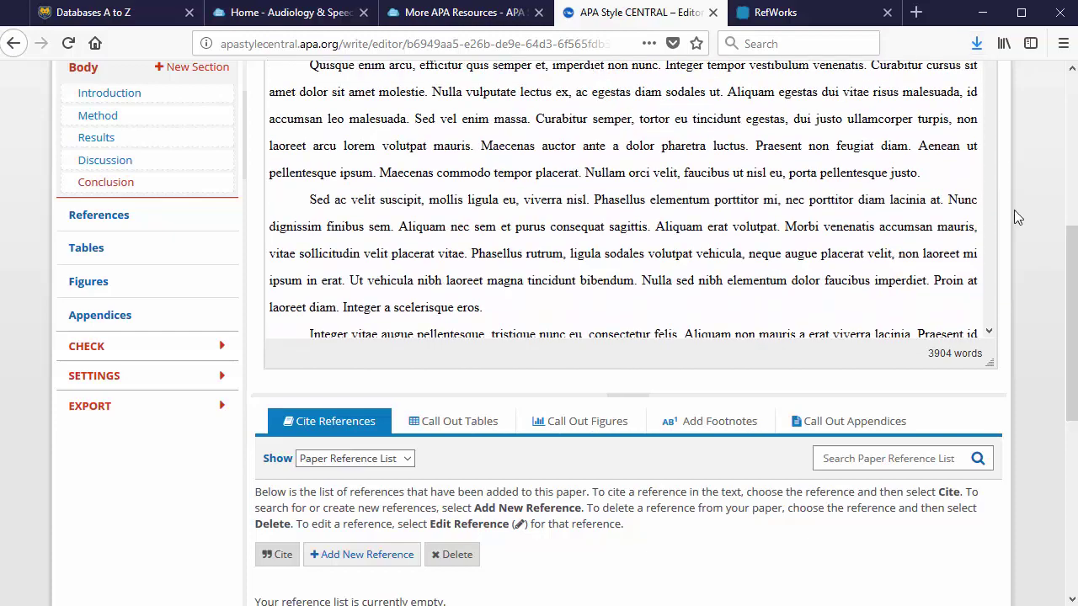
scroll(1015, 211, "up", 5)
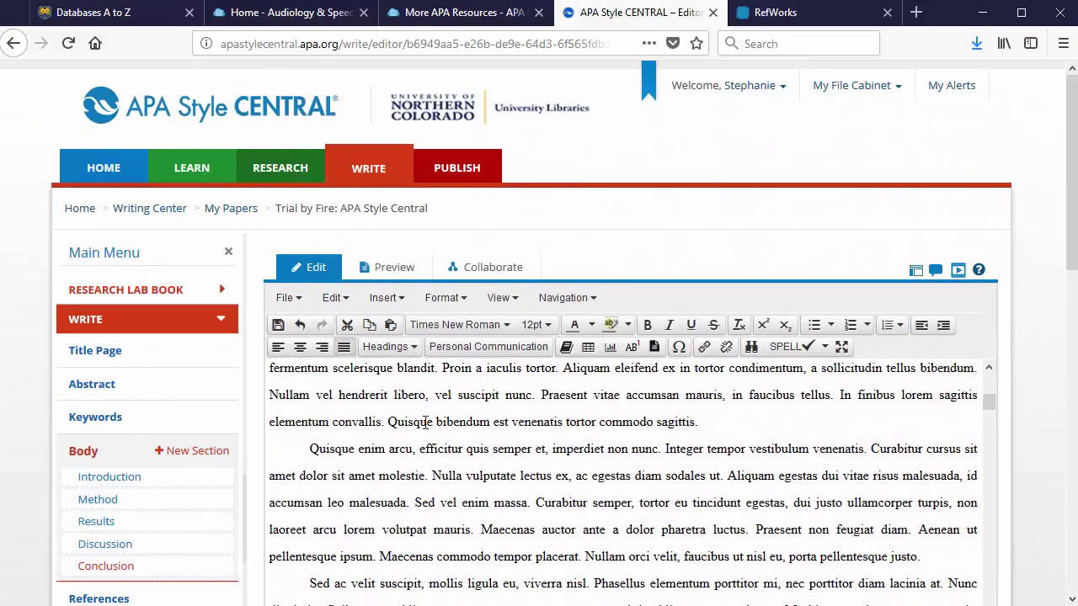
left_click(281, 169)
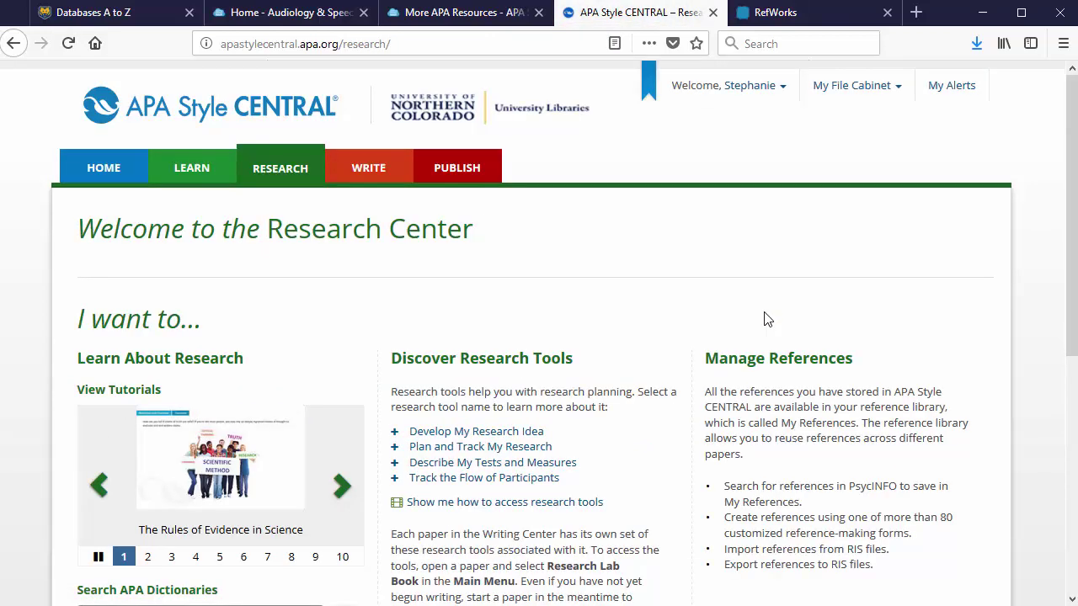
scroll(767, 318, "down", 3)
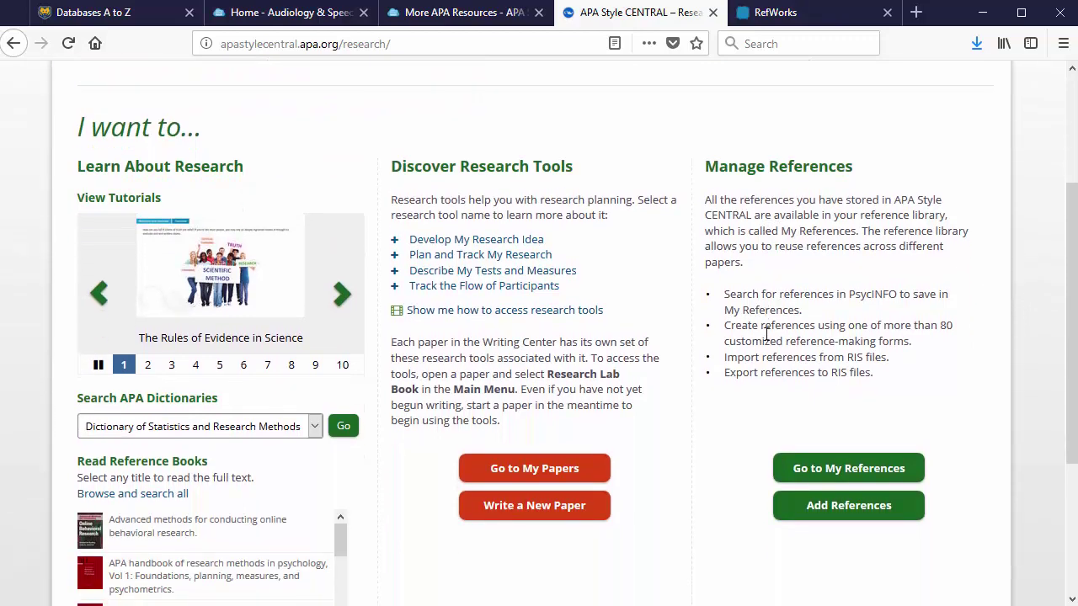
left_click(840, 508)
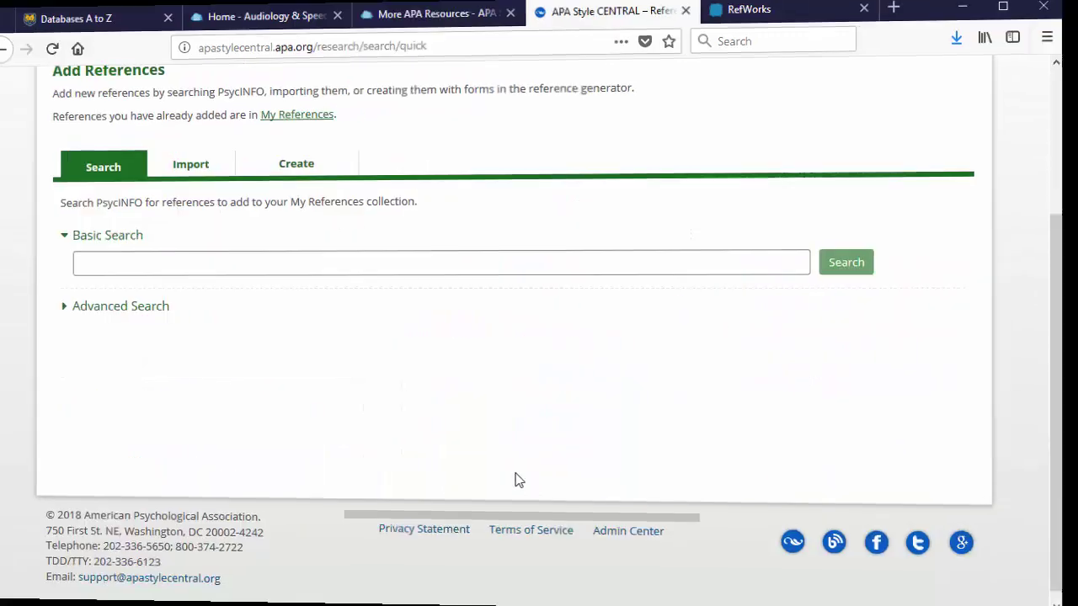